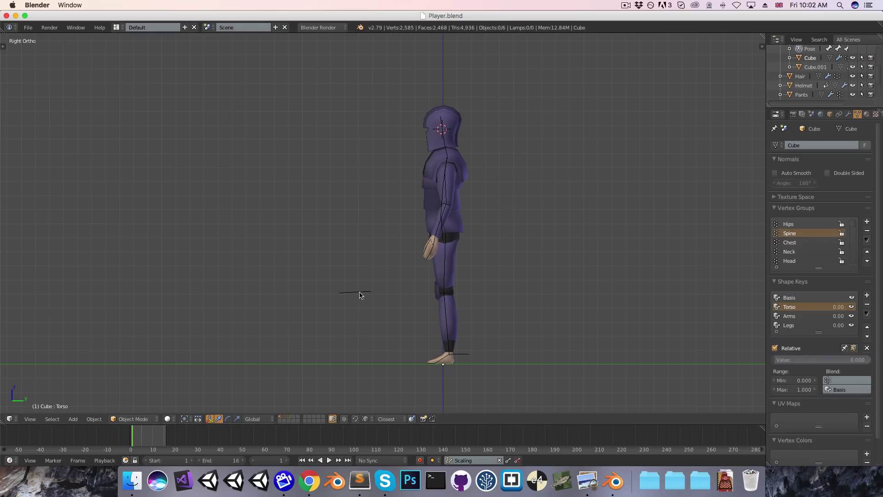
# On an empty layer, add a mesh circle at the world origin
pyautogui.click(293, 418)
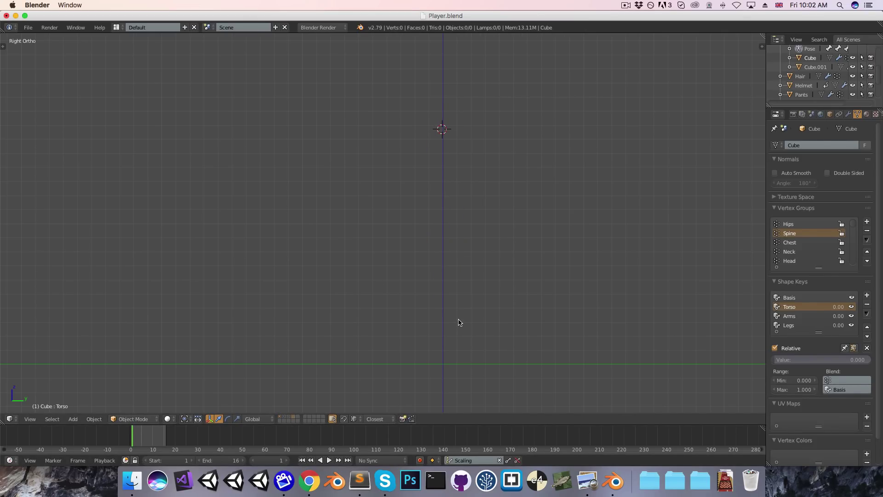
pyautogui.hotkey('shift', 'c')
pyautogui.hotkey('shift', 'a')
pyautogui.moveTo(434, 321)
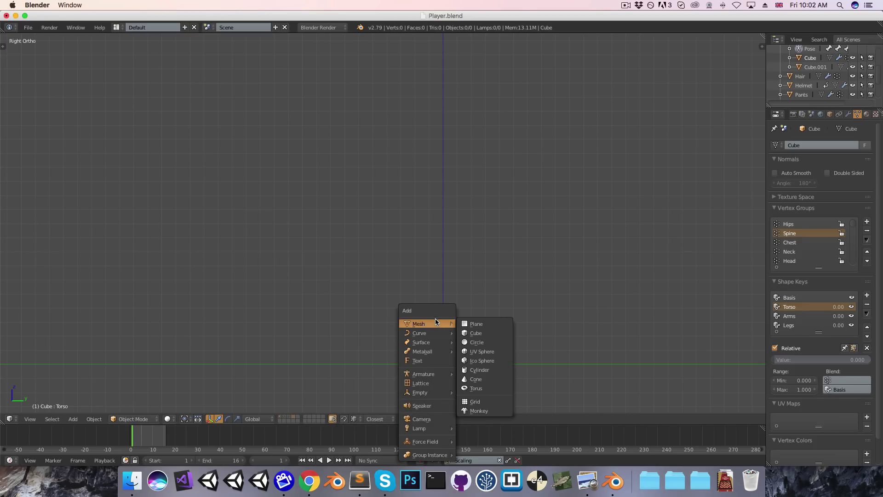
pyautogui.click(475, 341)
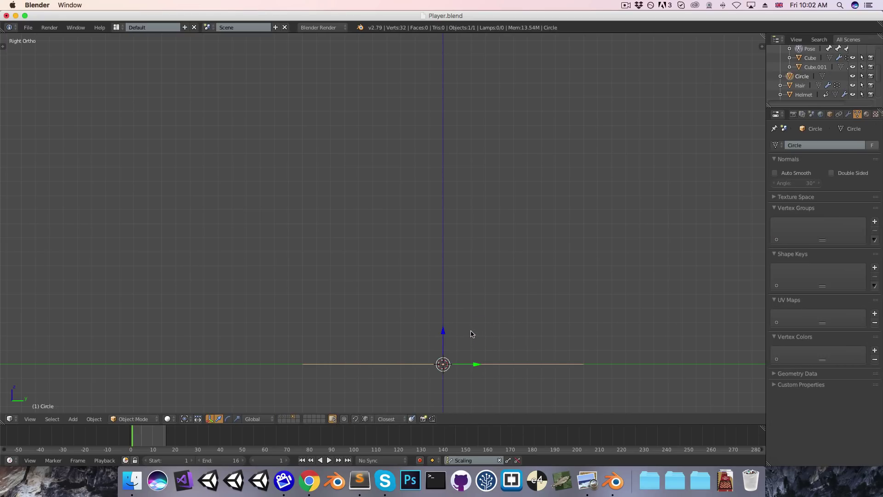
# Set the new circle's vertex count to 8
pyautogui.press('F6')
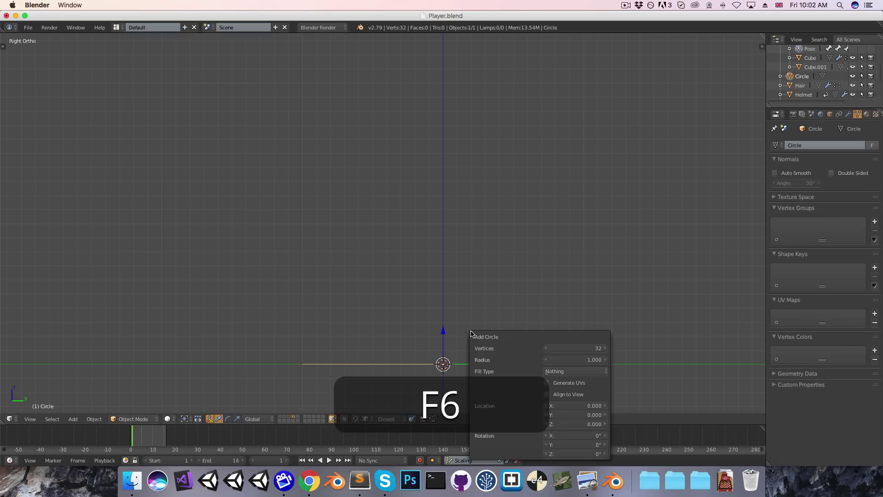
pyautogui.click(577, 348)
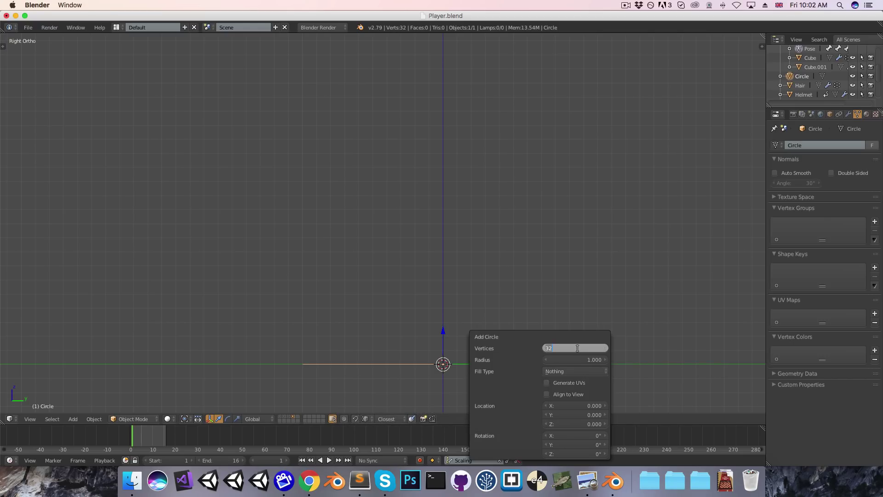
pyautogui.write('8')
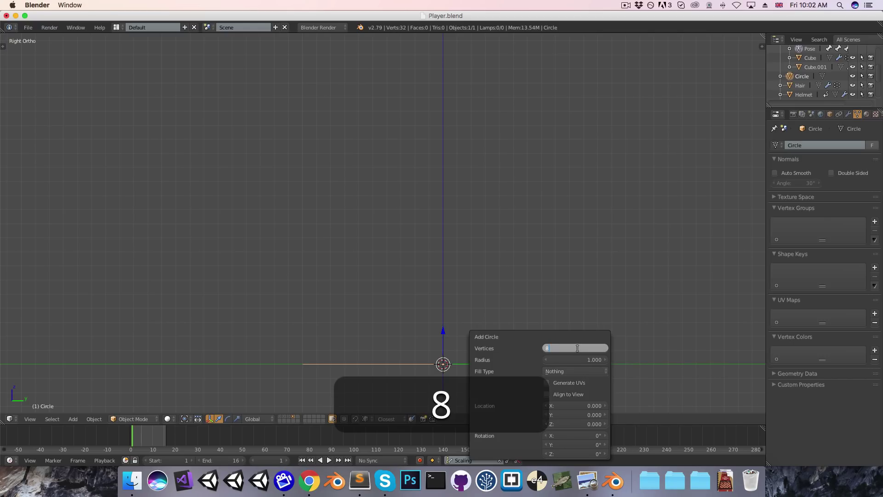
pyautogui.press('Return')
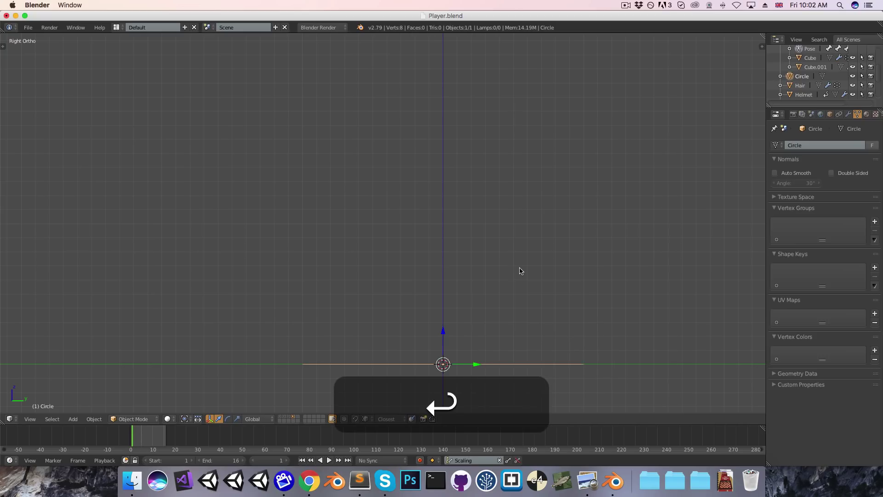
# Rotate the circle 90° so it stands upright and scale it down to a small ring
pyautogui.press('r')
pyautogui.press('9')
pyautogui.press('0')
pyautogui.press('Return')
pyautogui.press('s')
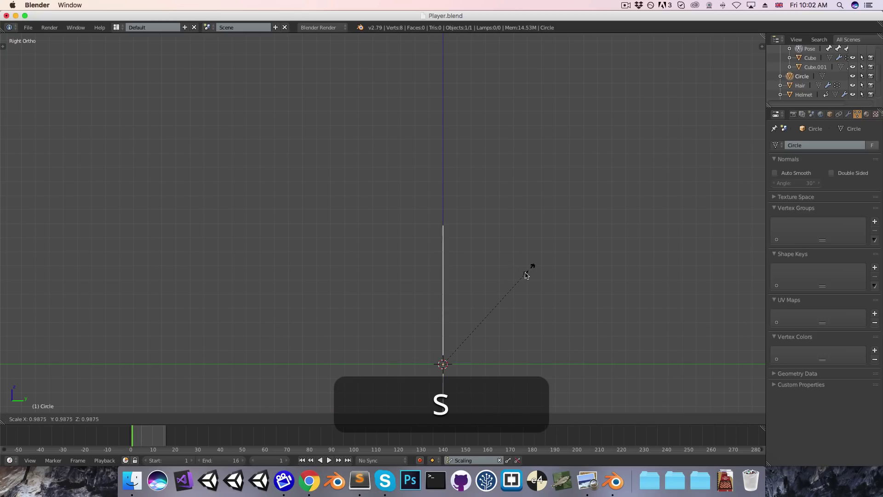
pyautogui.click(459, 349)
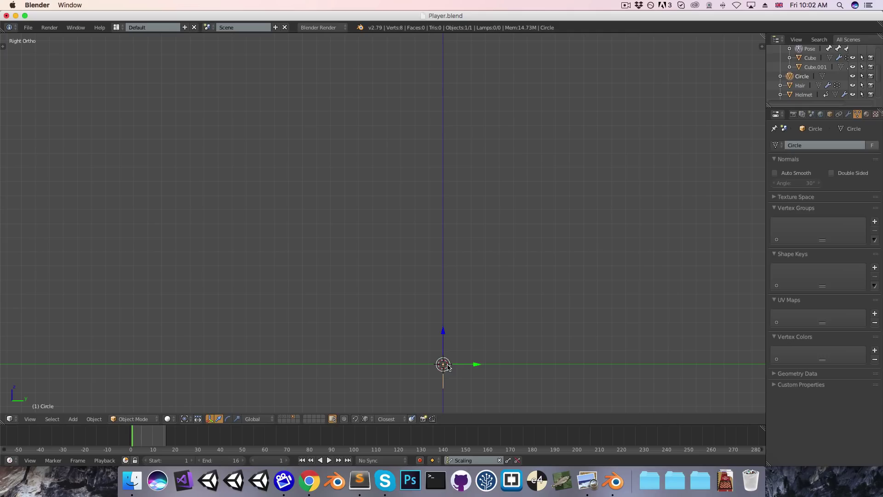
# Extrude the ring along positive Y into a long, straight octagonal tube for the handle
pyautogui.keyDown('shift'); pyautogui.moveTo(538, 357); pyautogui.dragTo(460, 277, button='middle'); pyautogui.keyUp('shift')
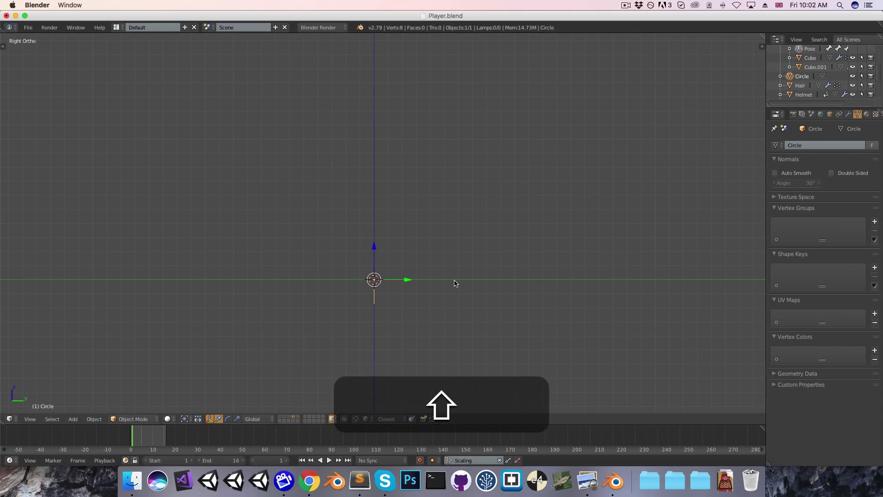
pyautogui.press('Tab')
pyautogui.press('e')
pyautogui.press('y')
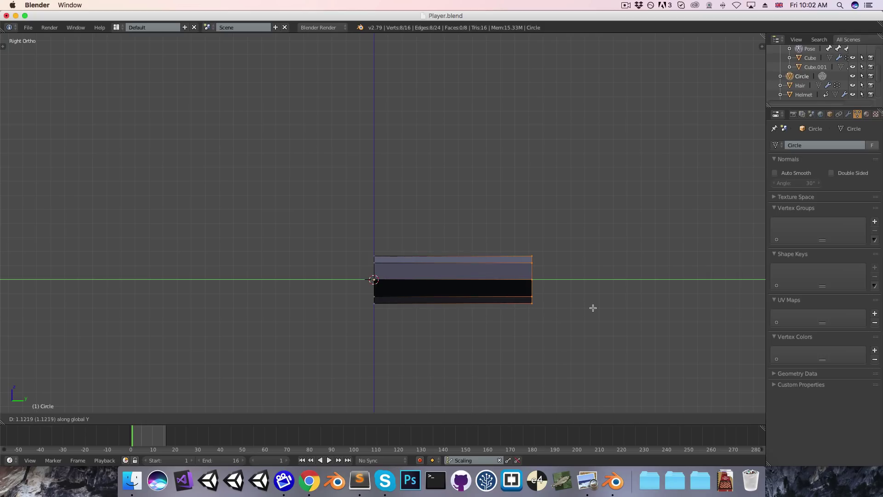
pyautogui.click(616, 305)
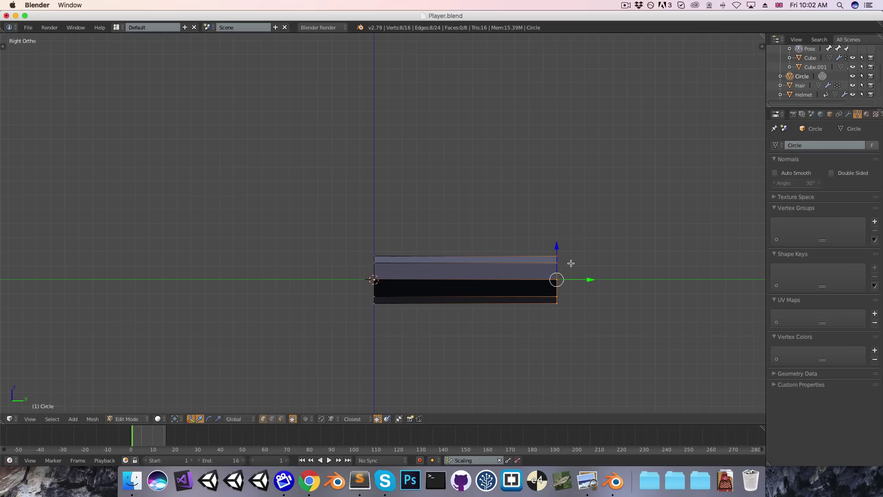
# Extrude two successively wider rings at the far end of the handle to flare out the pommel
pyautogui.press('e')
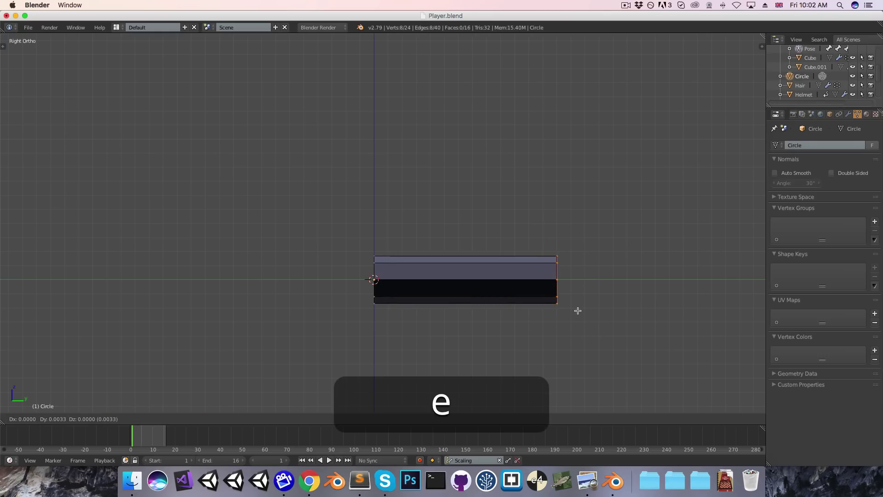
pyautogui.click(584, 310)
pyautogui.press('s')
pyautogui.click(594, 322)
pyautogui.press('e')
pyautogui.click(614, 325)
pyautogui.press('s')
pyautogui.click(622, 329)
pyautogui.press('g')
pyautogui.click(616, 328)
# Extrude a narrower ring from the pommel's widest edge and adjust its size and position to taper the end
pyautogui.press('e')
pyautogui.click(623, 326)
pyautogui.press('s')
pyautogui.click(629, 322)
pyautogui.press('g')
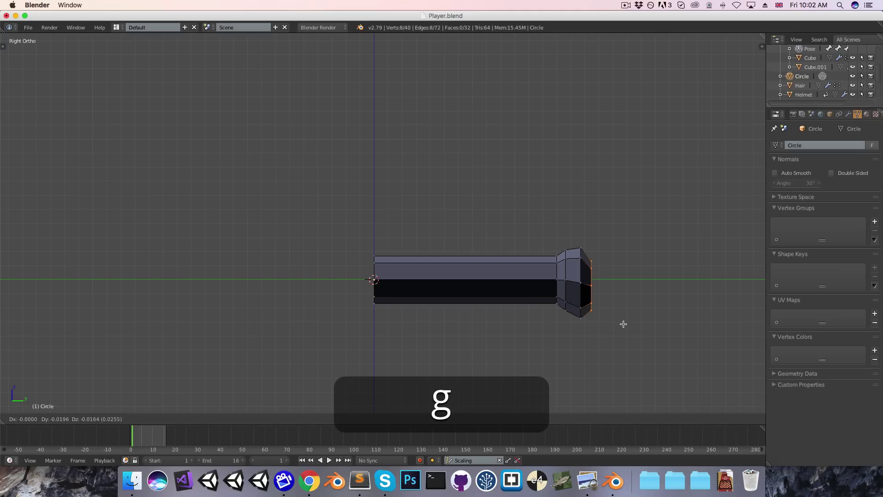
pyautogui.click(620, 322)
pyautogui.press('s')
pyautogui.click(627, 323)
pyautogui.press('g')
pyautogui.click(627, 327)
# Extrude one more smaller ring at the pommel's tip and close its opening with a face
pyautogui.press('e')
pyautogui.click(628, 325)
pyautogui.press('s')
pyautogui.click(627, 317)
pyautogui.press('g')
pyautogui.click(624, 319)
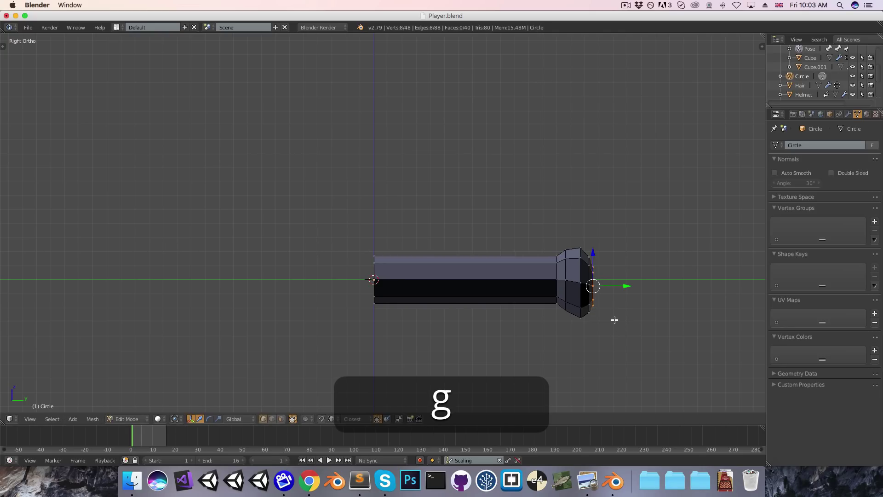
pyautogui.press('f')
pyautogui.moveTo(621, 322); pyautogui.dragTo(587, 336, button='middle')
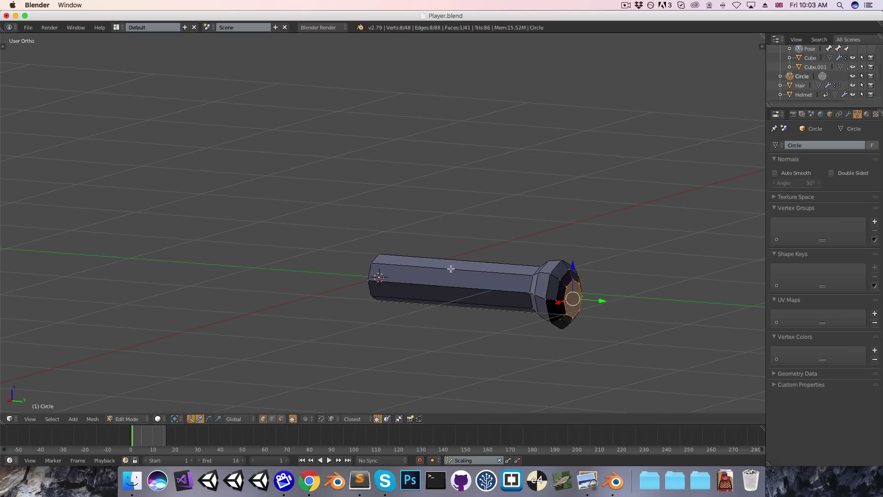
# Recalculate the normals of the whole mesh and flatten it along X to about 0.6 of its width
pyautogui.press('a')
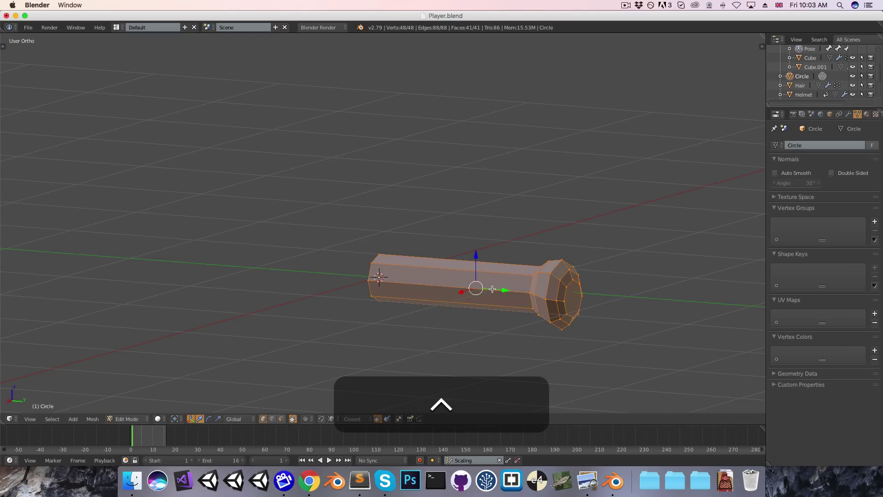
pyautogui.hotkey('ctrl', 'n')
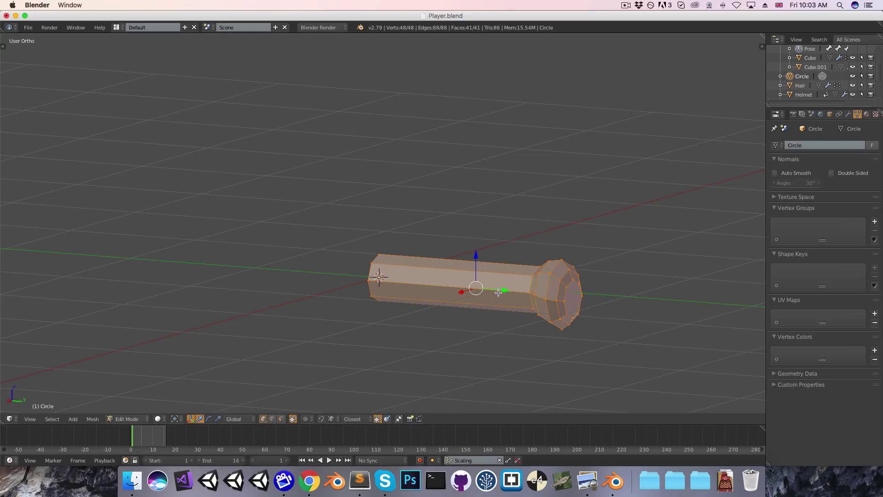
pyautogui.moveTo(493, 321); pyautogui.dragTo(561, 307, button='middle')
pyautogui.press('s')
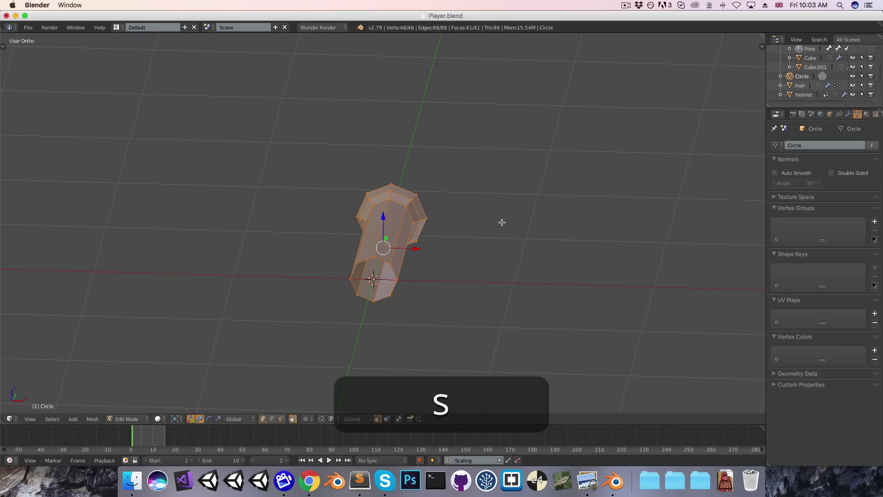
pyautogui.press('x')
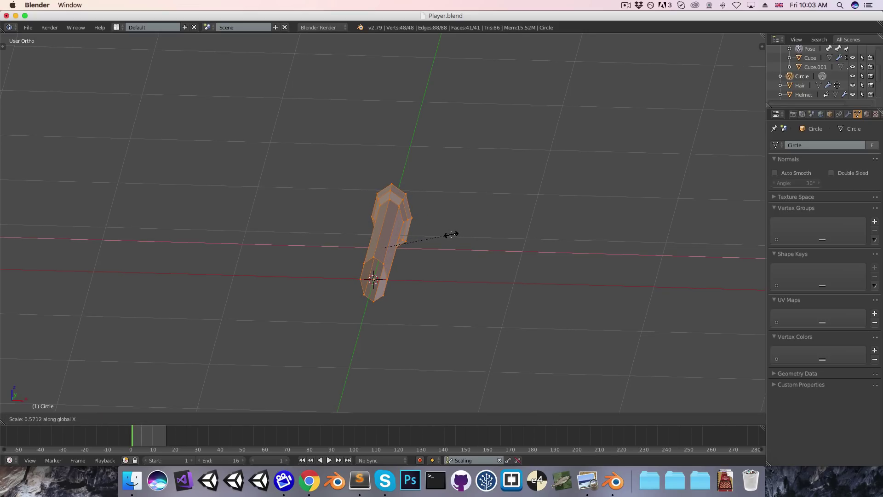
pyautogui.click(459, 235)
# Extrude the edge loop at the handle's open end outward into a wider rim and offset it slightly from the handle
pyautogui.moveTo(459, 234); pyautogui.dragTo(375, 270, button='middle')
pyautogui.press('KP_3')
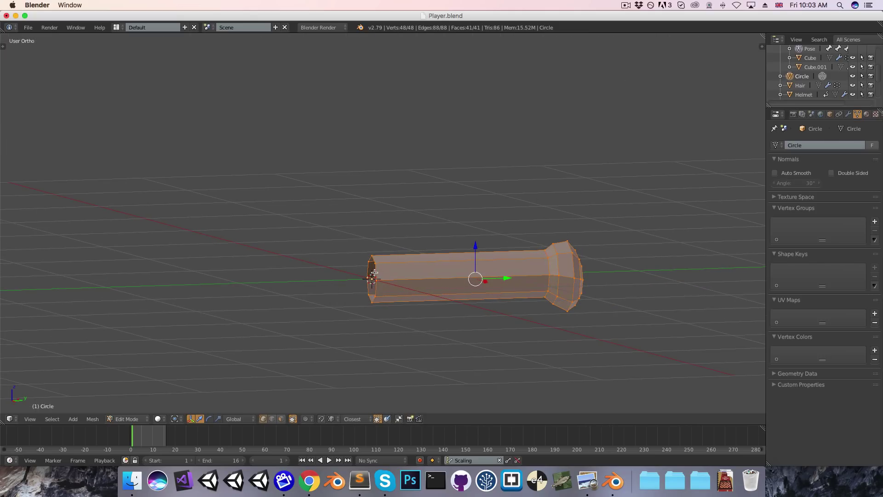
pyautogui.keyDown('alt'); pyautogui.rightClick(376, 272); pyautogui.keyUp('alt')
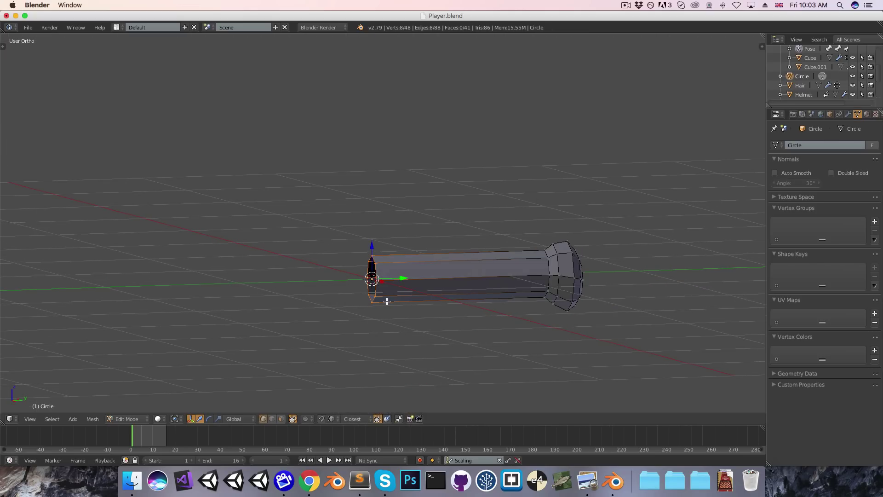
pyautogui.press('KP_3')
pyautogui.press('e')
pyautogui.press('s')
pyautogui.click(416, 329)
pyautogui.press('g')
pyautogui.click(416, 326)
# Extrude the rim a short way along negative Y into a collar, cap it with a face, and return to Object Mode
pyautogui.press('e')
pyautogui.press('y')
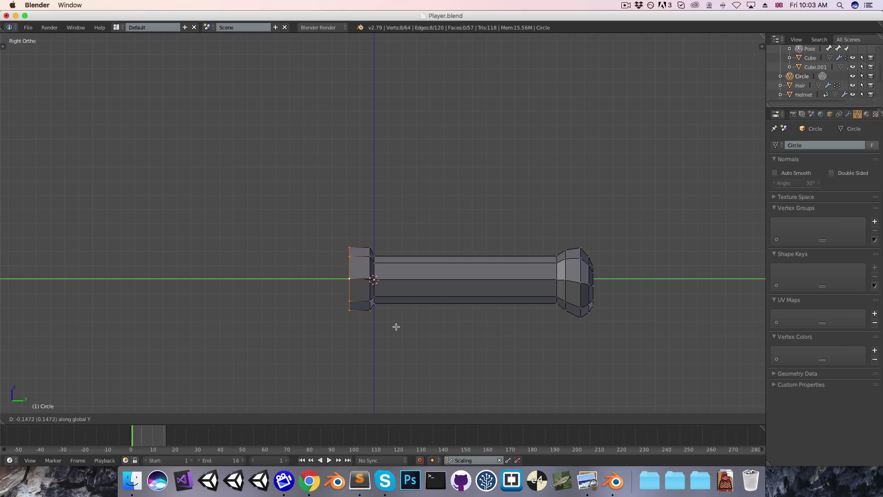
pyautogui.click(391, 326)
pyautogui.moveTo(384, 309); pyautogui.dragTo(404, 317, button='middle')
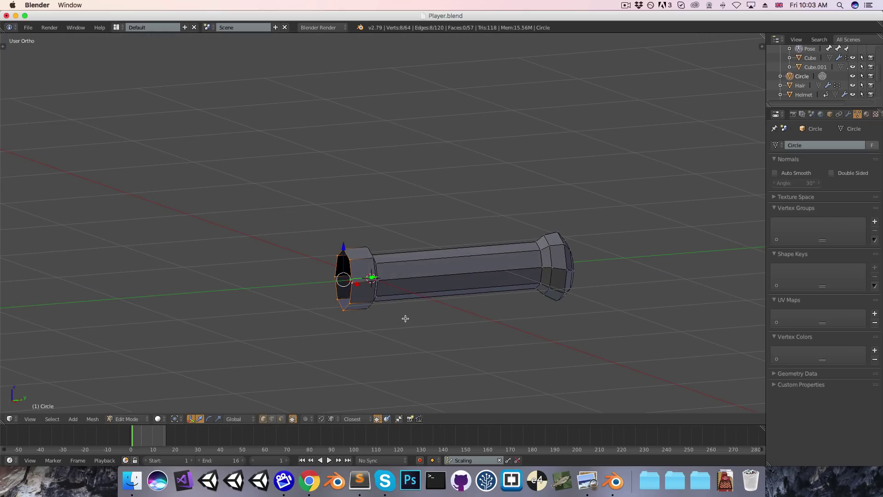
pyautogui.press('f')
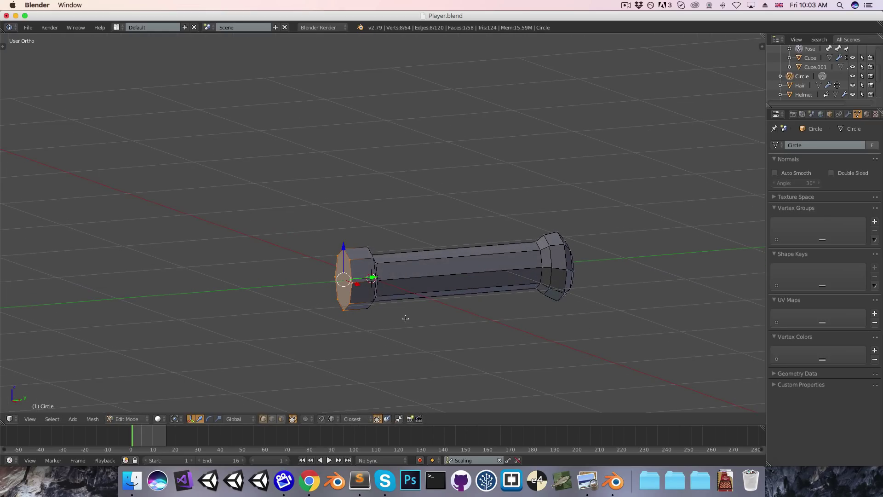
pyautogui.press('Tab')
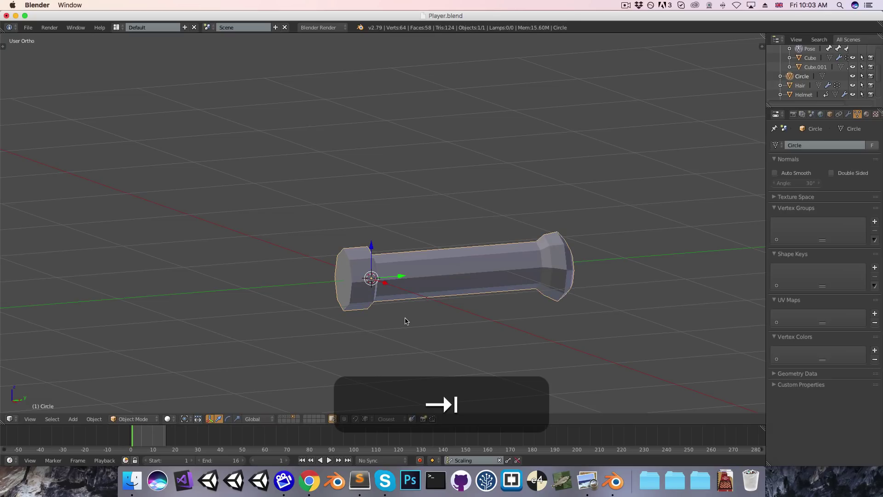
# Add a mesh cube at the origin and scale it down to about 0.1
pyautogui.hotkey('shift', 'a')
pyautogui.moveTo(407, 320)
pyautogui.click(448, 327)
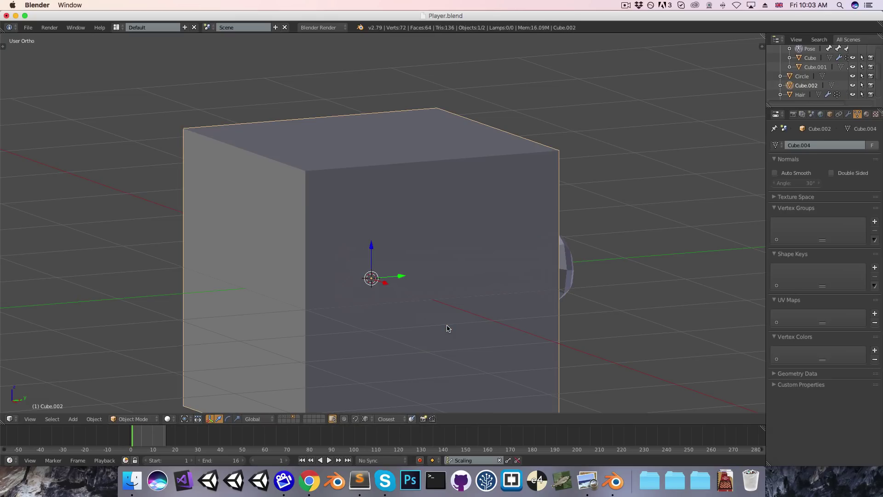
pyautogui.press('s')
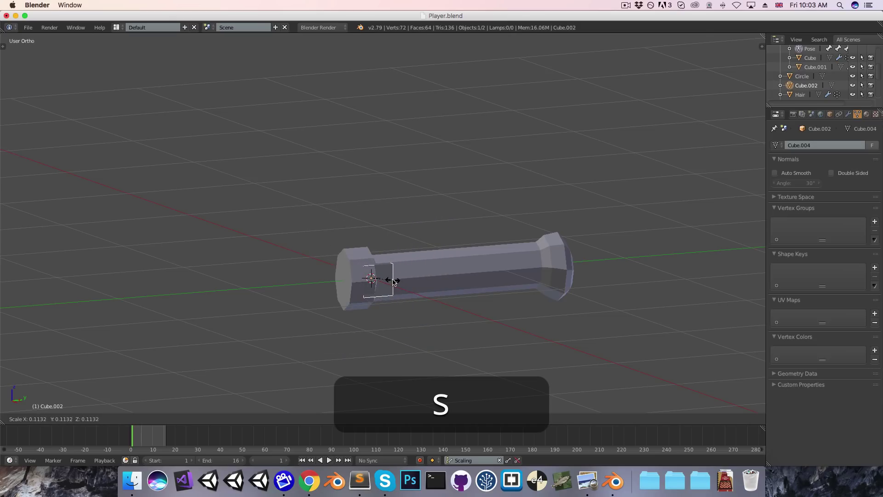
pyautogui.click(388, 280)
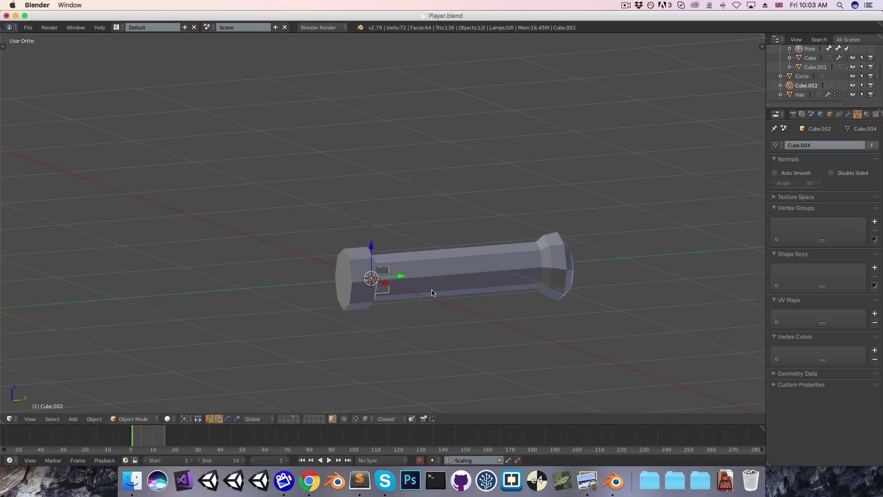
# Move the small cube along Y just beyond the capped collar and rotate it 45° about Z
pyautogui.press('g')
pyautogui.press('y')
pyautogui.click(298, 272)
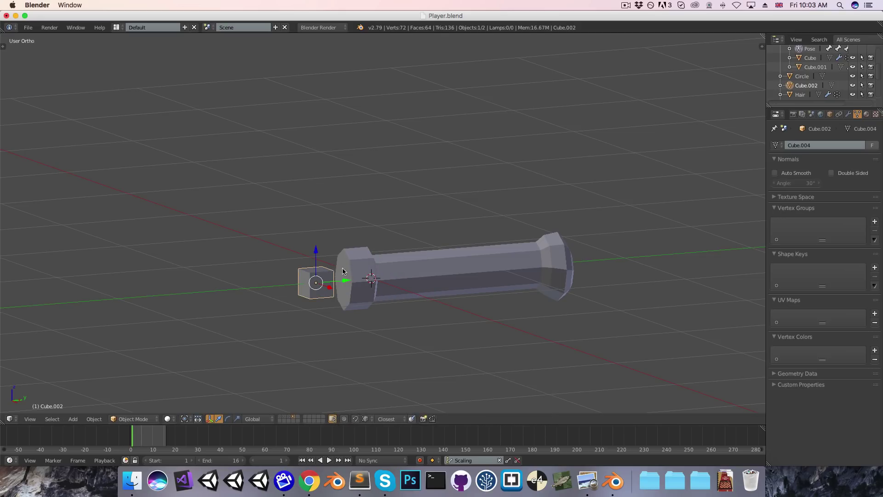
pyautogui.moveTo(299, 273); pyautogui.dragTo(302, 294, button='middle')
pyautogui.write('r')
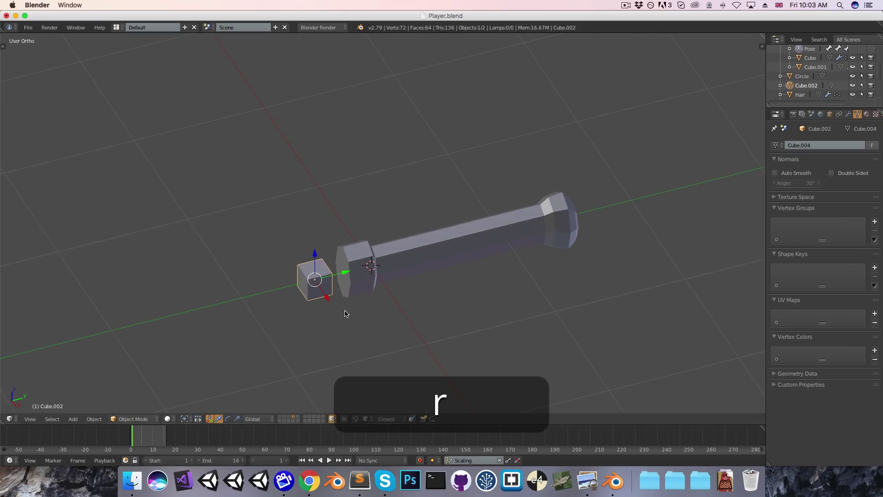
pyautogui.write('z')
pyautogui.write('45')
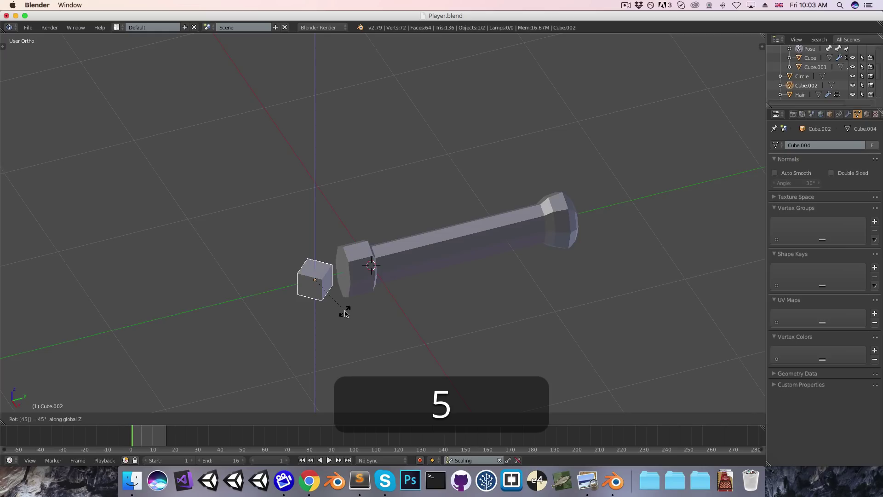
pyautogui.press('Return')
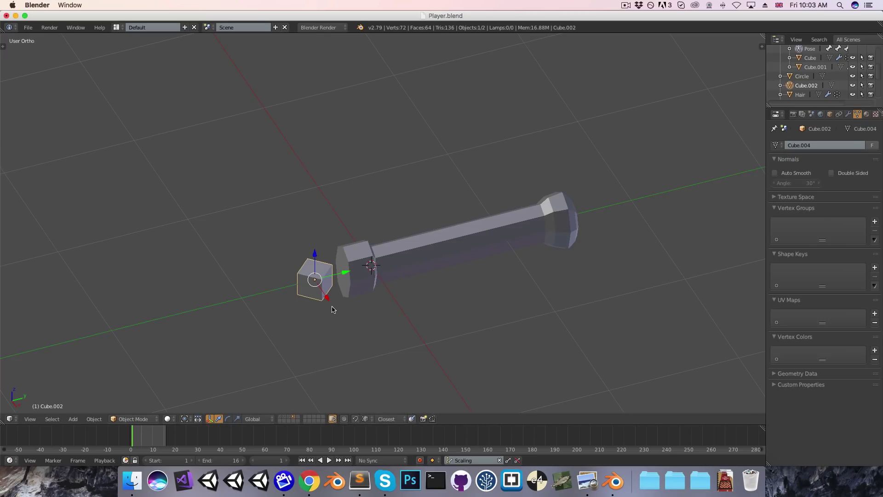
# Move the small cube about 0.05 along Y into the collar and scale it up by about 1.1
pyautogui.press('g')
pyautogui.press('y')
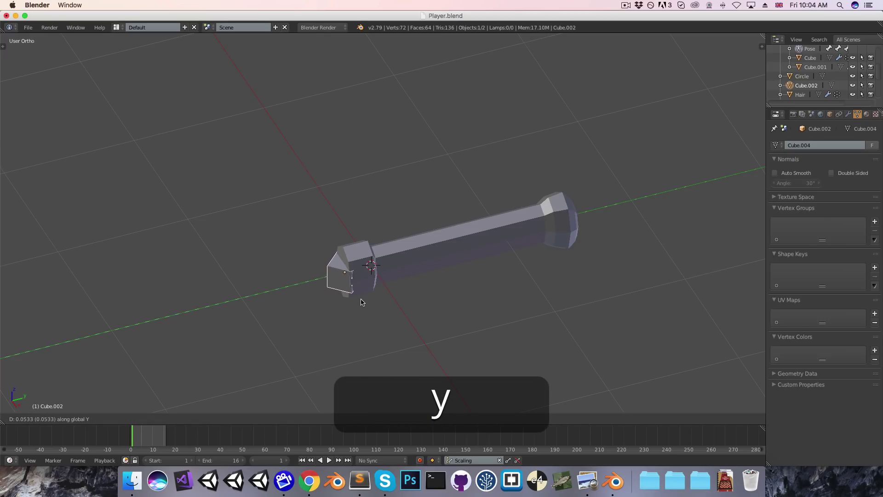
pyautogui.click(361, 302)
pyautogui.press('s')
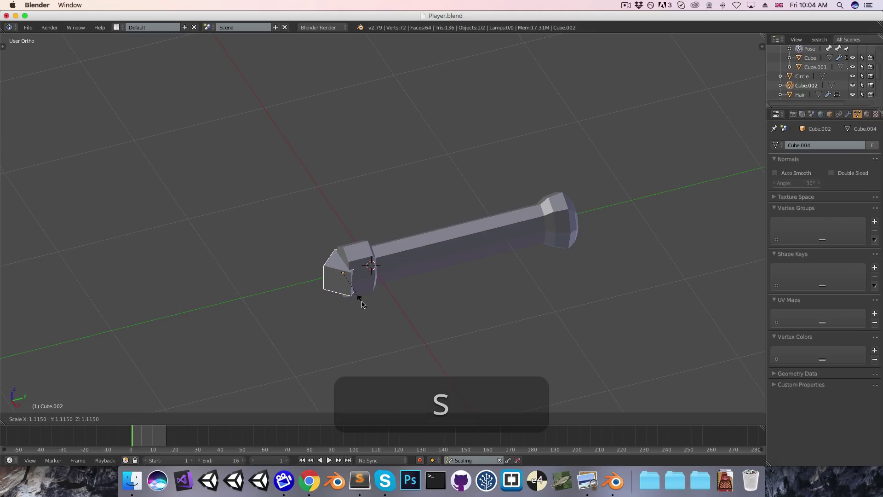
pyautogui.click(361, 301)
# Stretch the cube along Z to about 7 times its height, forming a crossguard bar across the handle
pyautogui.press('KP_7')
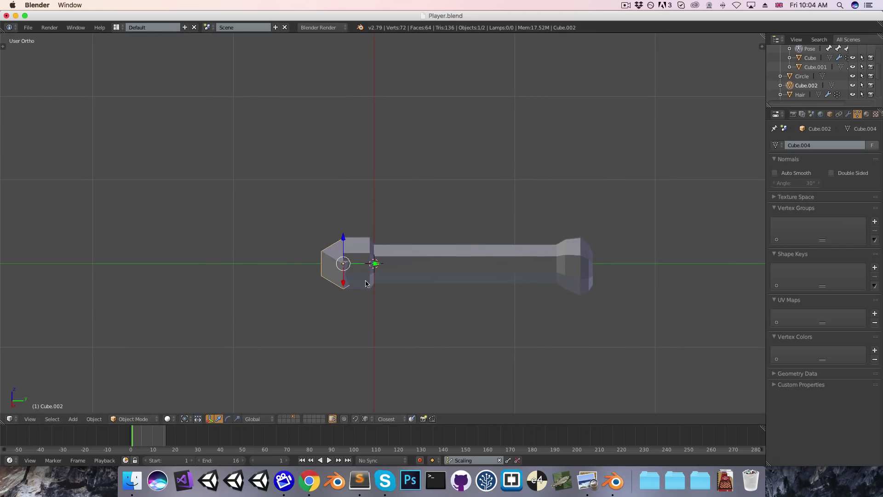
pyautogui.press('s')
pyautogui.press('z')
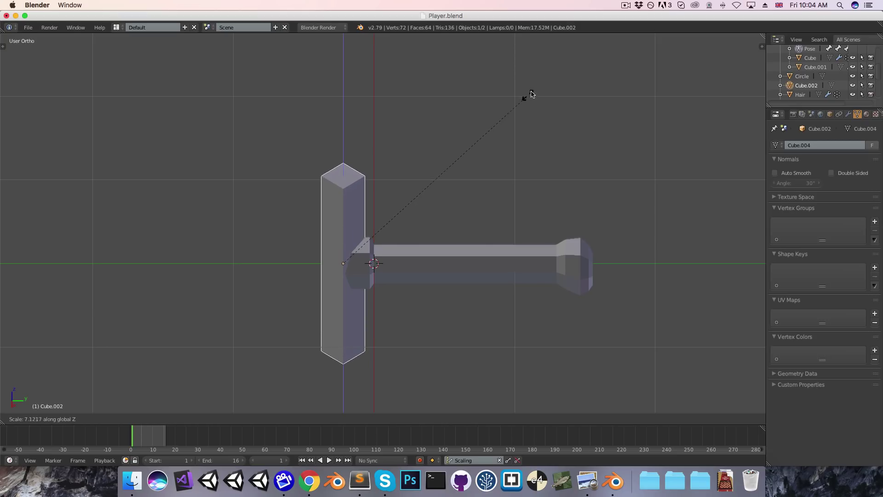
pyautogui.click(534, 92)
pyautogui.press('KP_3')
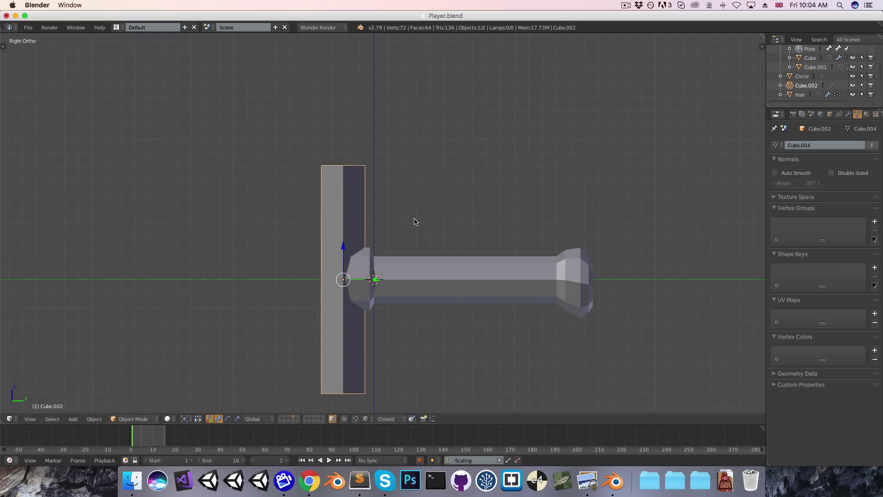
# Cut an edge loop around the middle of the crossguard bar and delete the faces of its lower half
pyautogui.press('Tab')
pyautogui.hotkey('ctrl', 'Tab')
pyautogui.hotkey('ctrl', 'r')
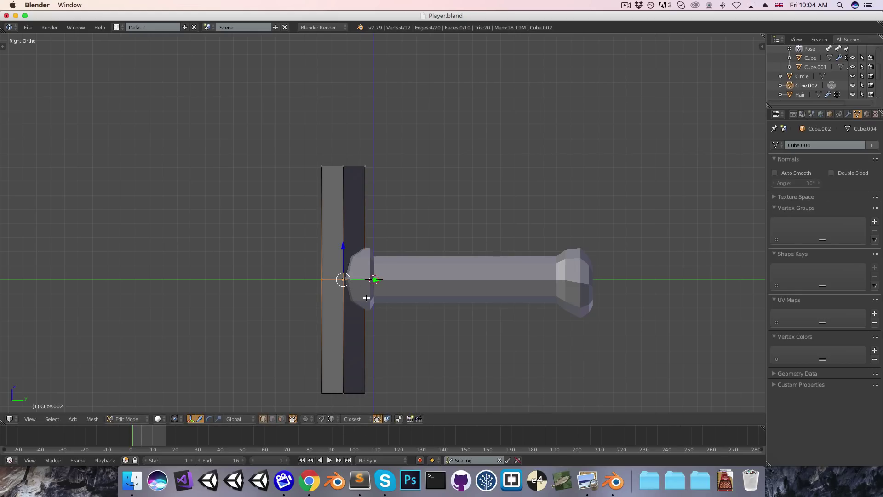
pyautogui.keyDown('shift'); pyautogui.moveTo(366, 297); pyautogui.dragTo(372, 236, button='middle'); pyautogui.keyUp('shift')
pyautogui.hotkey('shift', 'z')
pyautogui.press('b')
pyautogui.moveTo(297, 367)
pyautogui.mouseDown()
pyautogui.moveTo(418, 310)
pyautogui.moveTo(424, 182)
pyautogui.mouseUp()
pyautogui.press('x')
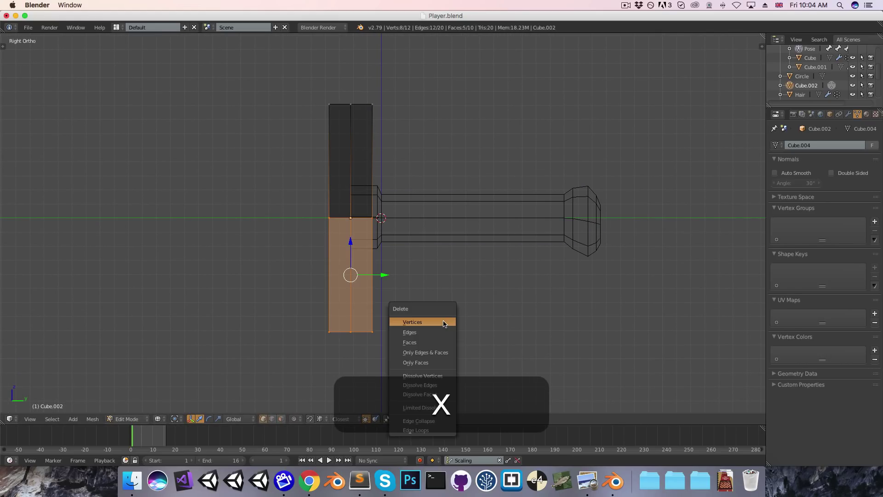
pyautogui.click(444, 342)
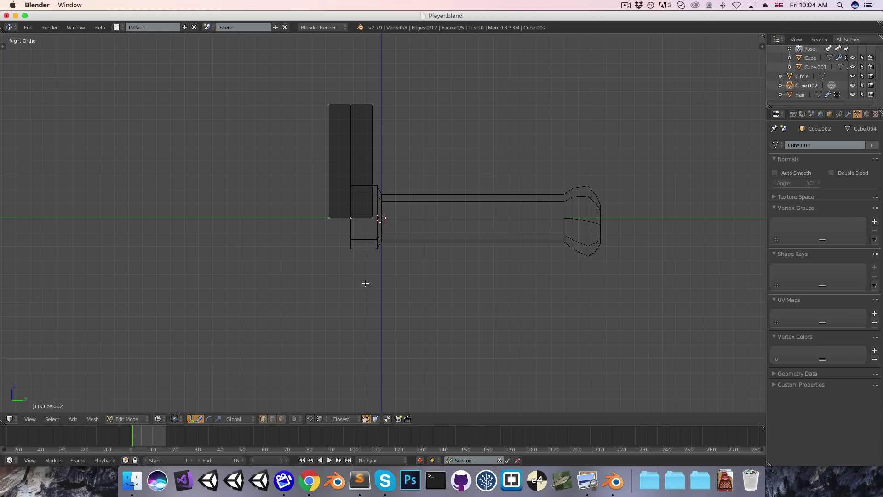
# Add a Mirror modifier to the crossguard, mirroring on the Z axis only with Clipping enabled
pyautogui.click(848, 114)
pyautogui.click(824, 145)
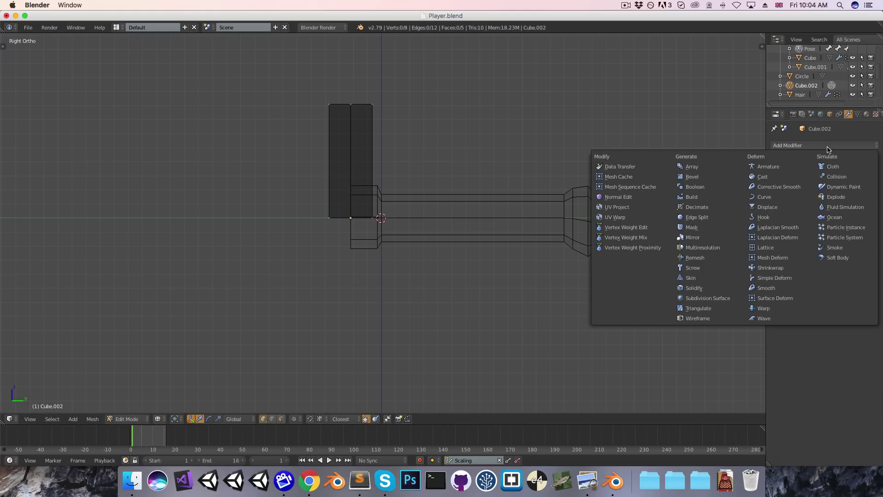
pyautogui.click(689, 238)
pyautogui.click(777, 218)
pyautogui.click(812, 207)
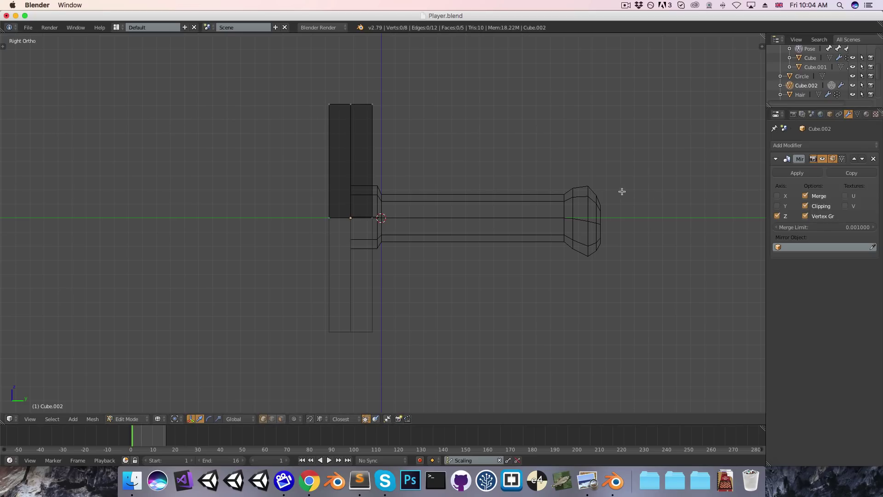
# Extrude the crossguard's upper end upward into a wider, flared tip and adjust the tip's position along Z
pyautogui.press('b')
pyautogui.moveTo(298, 80); pyautogui.dragTo(406, 118)
pyautogui.press('e')
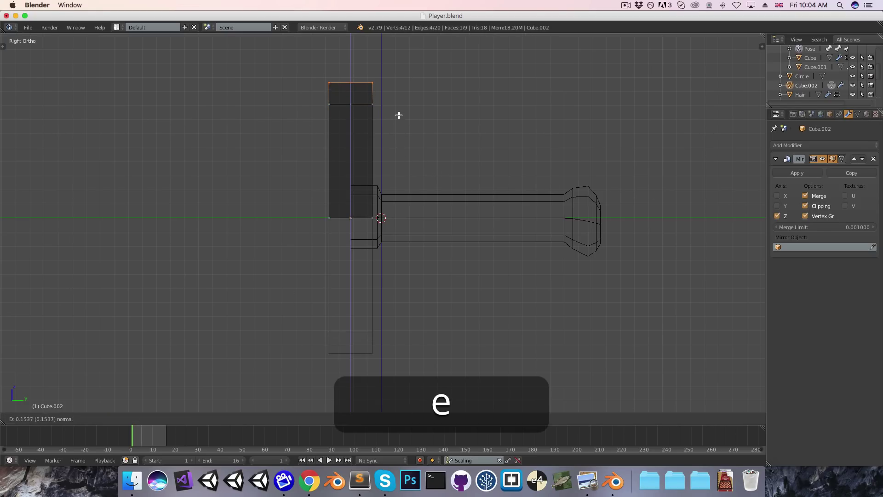
pyautogui.click(400, 102)
pyautogui.press('s')
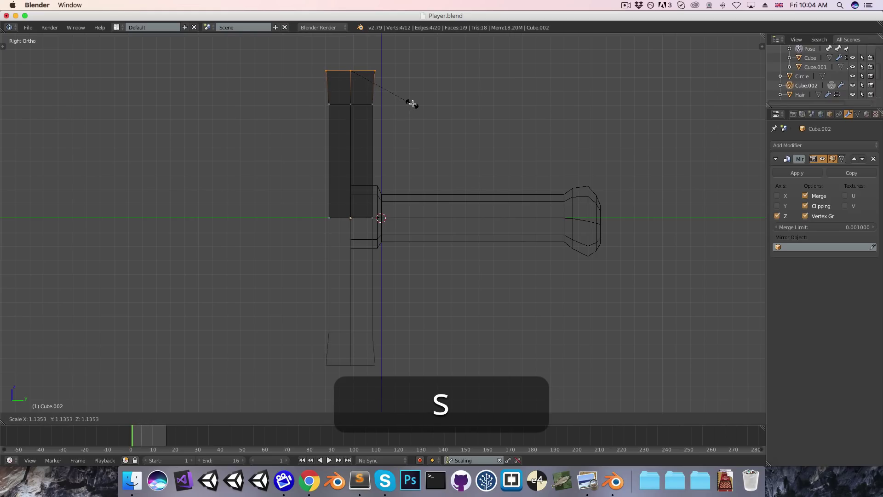
pyautogui.click(434, 106)
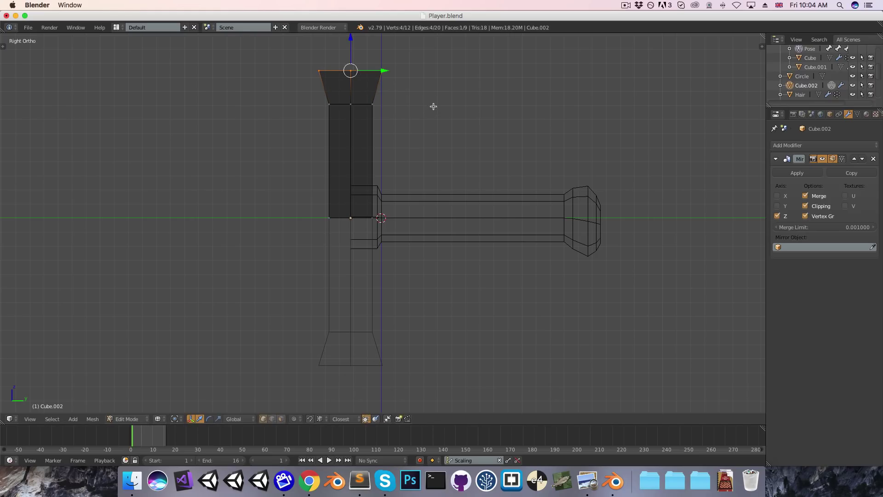
pyautogui.press('g')
pyautogui.press('z')
pyautogui.click(406, 129)
# Shorten the whole crossguard mesh by scaling it along Z to about 0.78, and return to Object Mode
pyautogui.press('Tab')
pyautogui.press('a')
pyautogui.moveTo(229, 179)
pyautogui.mouseDown(button='middle')
pyautogui.moveTo(282, 211)
pyautogui.moveTo(414, 222)
pyautogui.moveTo(477, 208)
pyautogui.moveTo(457, 198)
pyautogui.moveTo(221, 195)
pyautogui.mouseUp(button='middle')
pyautogui.press('3')
pyautogui.press('Tab')
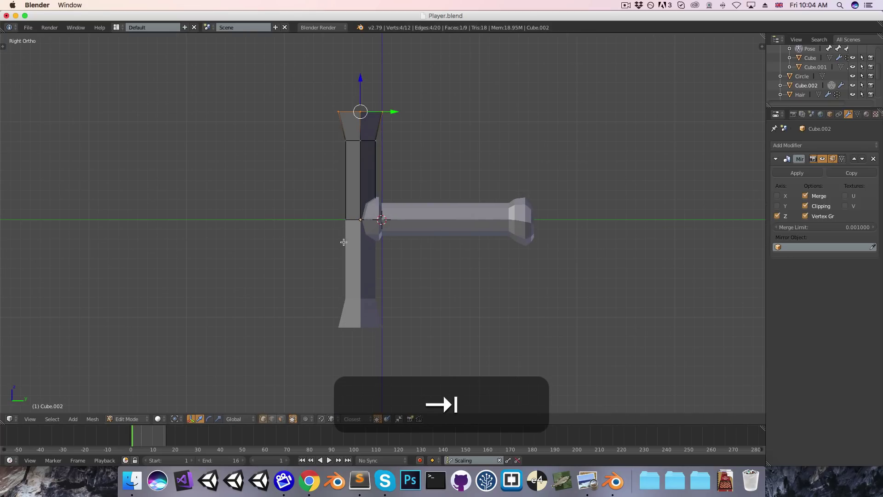
pyautogui.moveTo(340, 241); pyautogui.dragTo(392, 247, button='middle')
pyautogui.press('a')
pyautogui.press('a')
pyautogui.press('s')
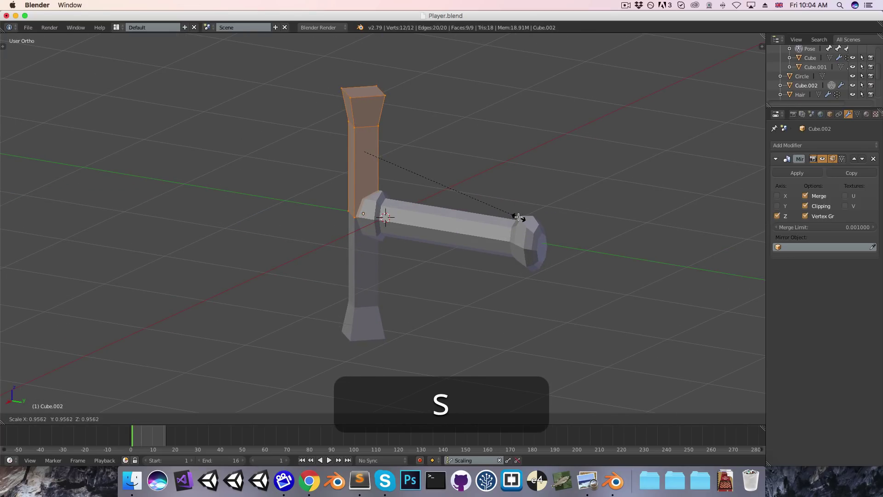
pyautogui.press('z')
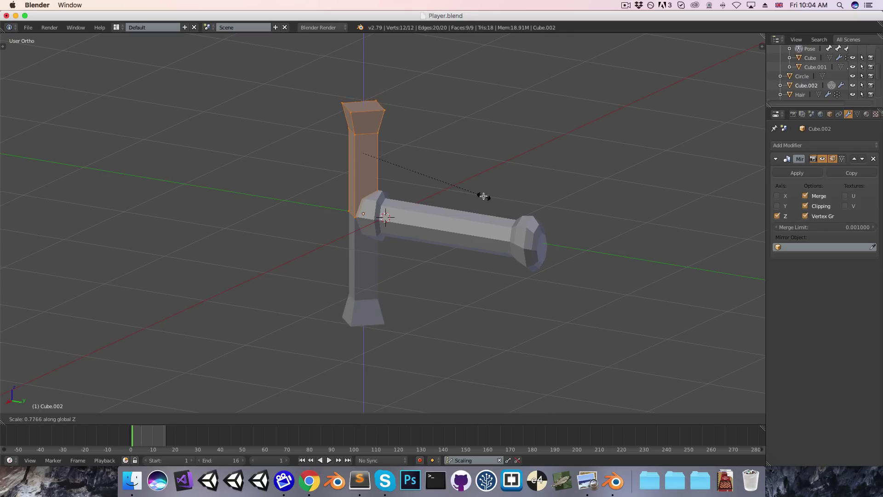
pyautogui.click(487, 197)
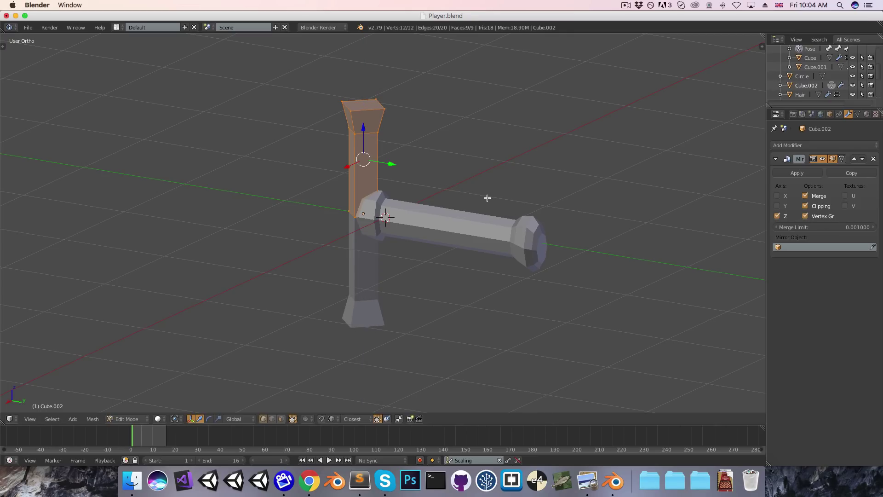
pyautogui.press('3')
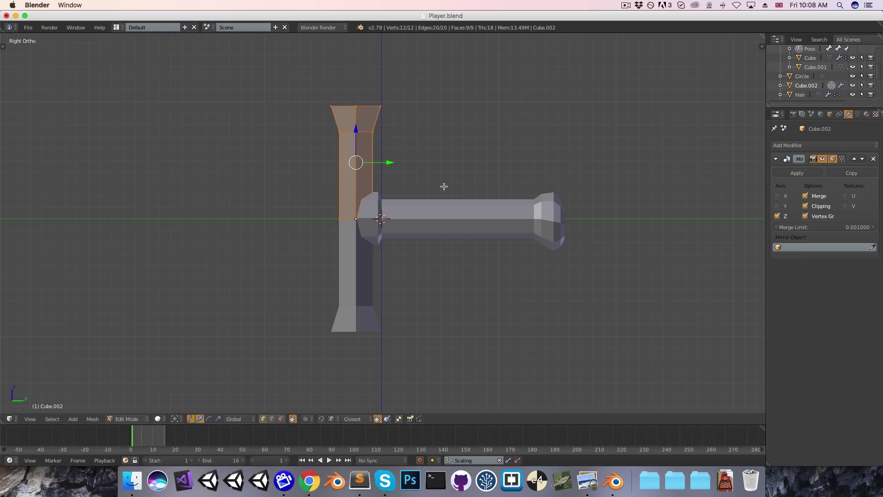
pyautogui.press('Tab')
# Add a mesh plane, rotate it 90° to stand upright, and move it about 0.7 along negative Y beyond the crossguard
pyautogui.hotkey('shift', 'a')
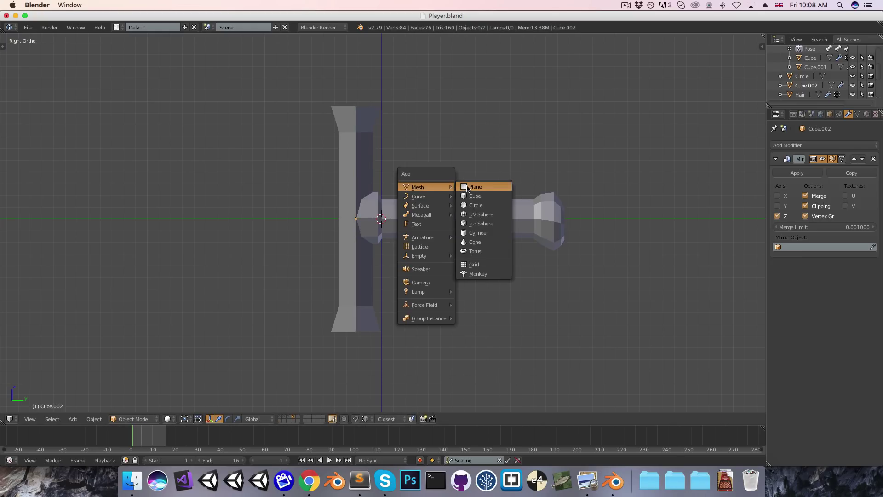
pyautogui.click(467, 188)
pyautogui.press('r')
pyautogui.press('9')
pyautogui.press('0')
pyautogui.press('Return')
pyautogui.press('g')
pyautogui.press('y')
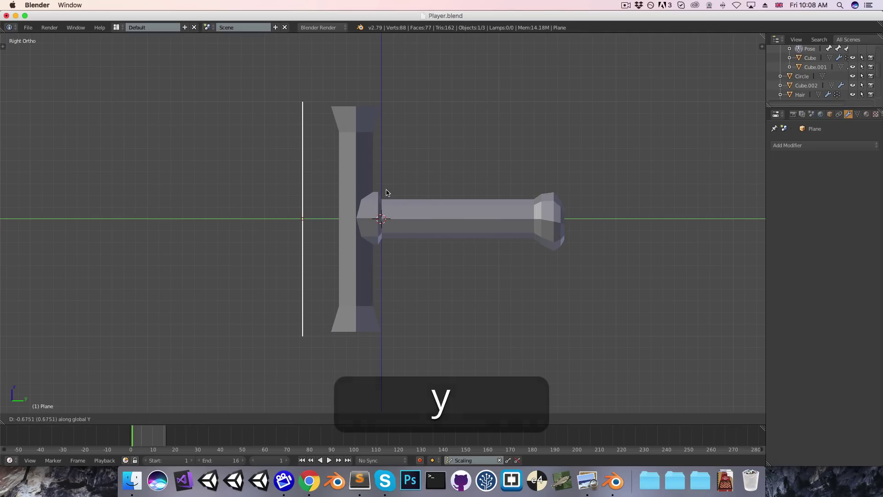
pyautogui.click(309, 199)
# Scale the upright plane down to about 0.07 in front view so it fits within the crossguard's width
pyautogui.press('1')
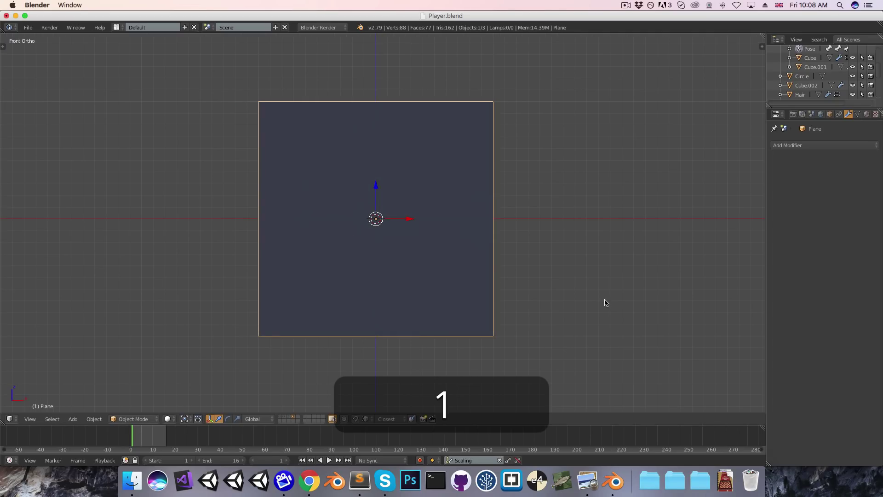
pyautogui.press('s')
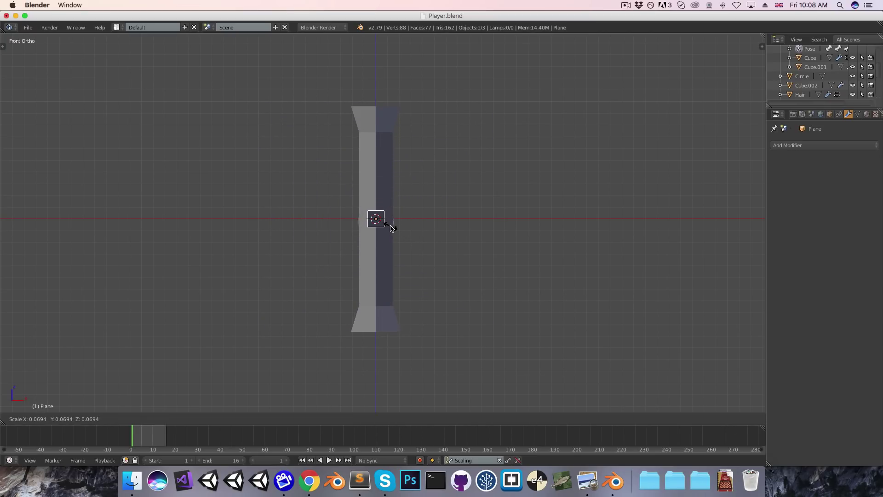
pyautogui.click(392, 229)
# Add a centred vertical loop cut to the small plane in Edit Mode and enable X Mirror for mesh editing
pyautogui.press('Tab')
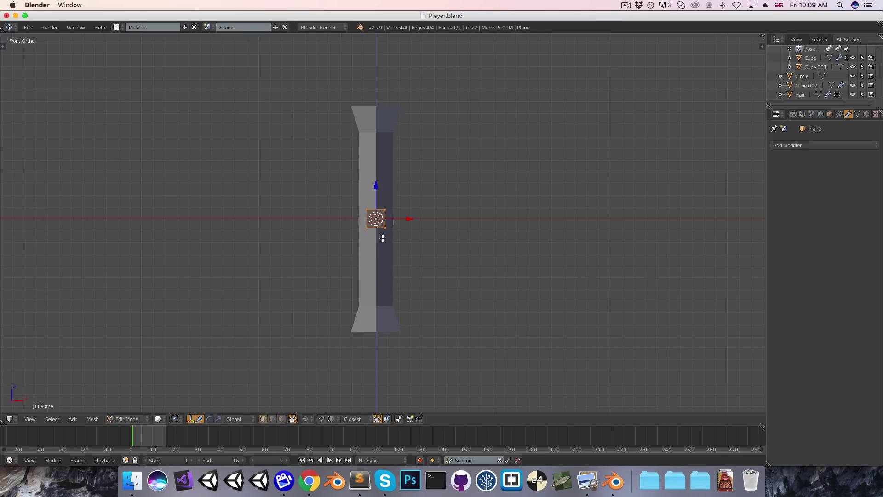
pyautogui.scroll(4, 383, 238)
pyautogui.hotkey('ctrl', 'r')
pyautogui.click(372, 192)
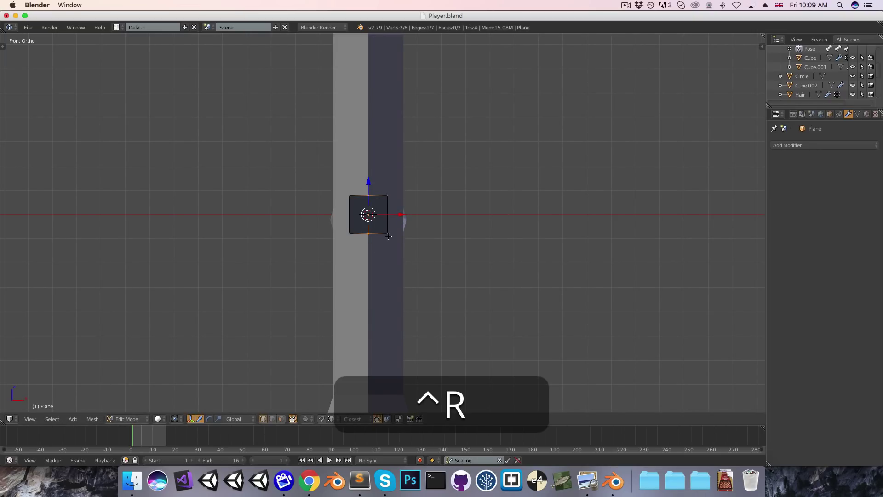
pyautogui.press('t')
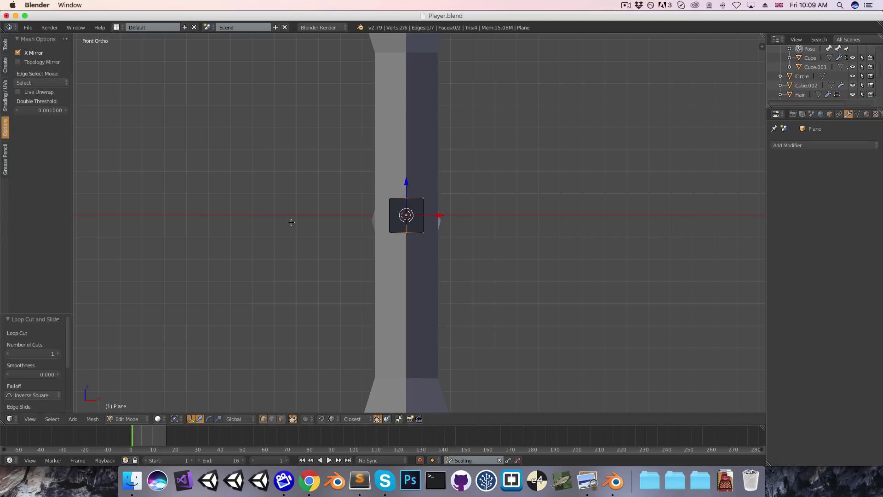
pyautogui.press('t')
# Reshape the plane into a pointed, elongated hexagon by pulling its lower and upper corners inward and raising its top centre vertex
pyautogui.scroll(5, 348, 252)
pyautogui.rightClick(393, 249)
pyautogui.press('g')
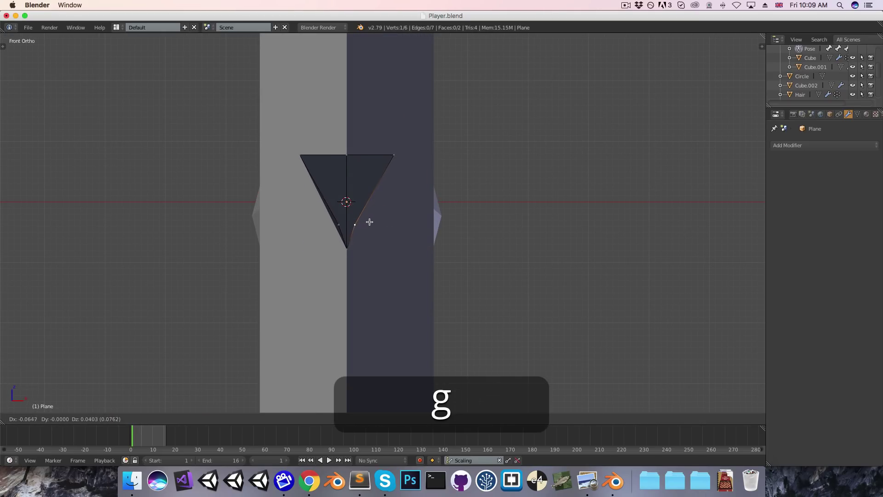
pyautogui.click(382, 224)
pyautogui.rightClick(347, 154)
pyautogui.press('g')
pyautogui.click(347, 110)
pyautogui.rightClick(393, 155)
pyautogui.press('g')
pyautogui.click(366, 130)
# Refine the blade profile by moving its lower side vertices upward and inward and nudging the upper ones slightly
pyautogui.rightClick(368, 224)
pyautogui.press('g')
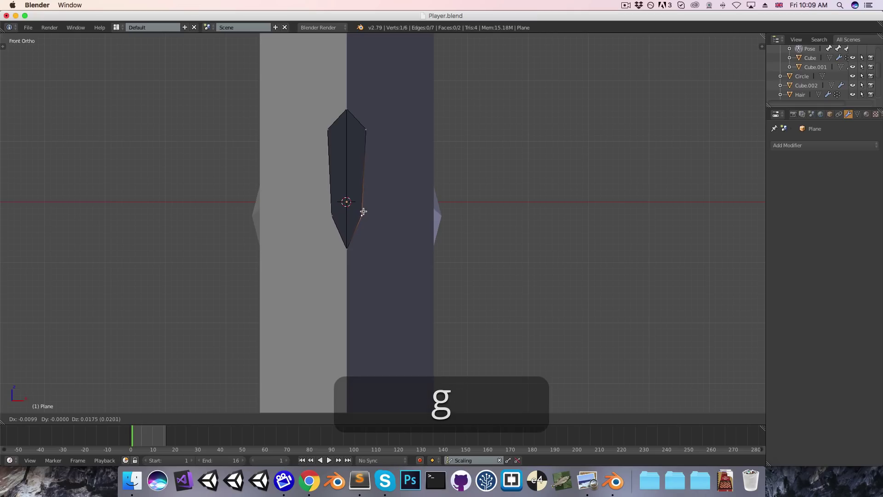
pyautogui.click(361, 203)
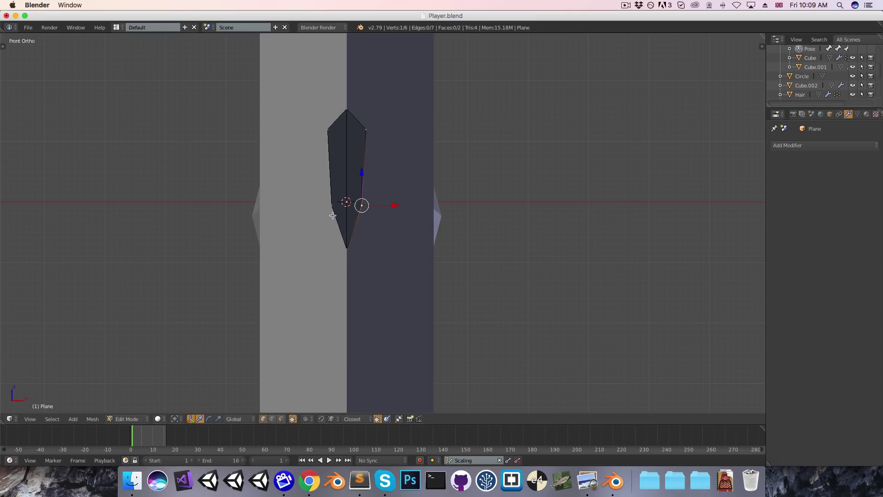
pyautogui.rightClick(365, 139)
pyautogui.press('g')
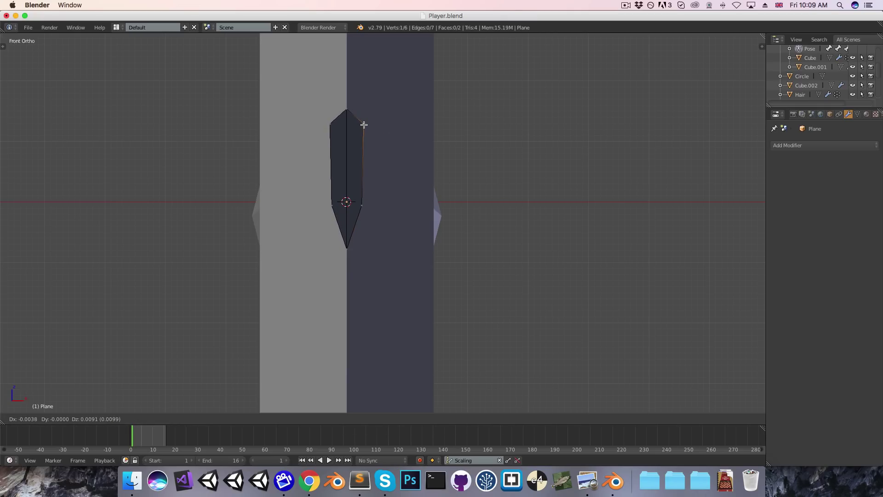
pyautogui.click(364, 125)
pyautogui.rightClick(347, 110)
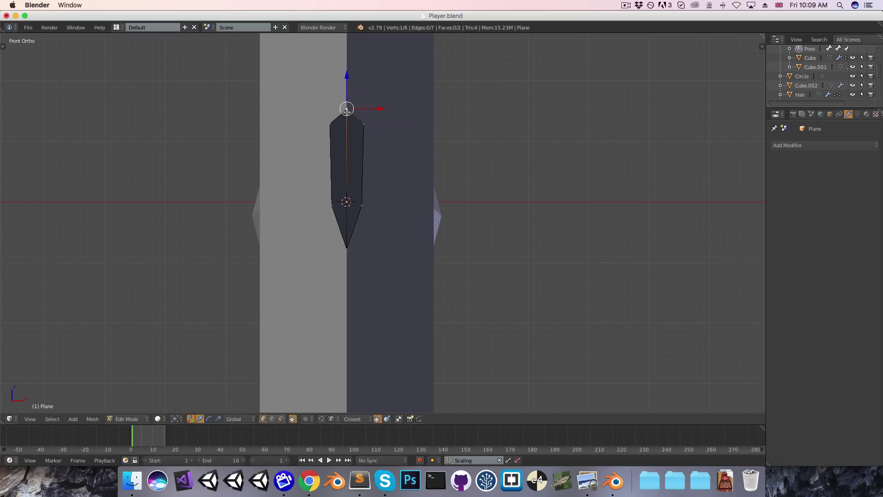
pyautogui.press('g')
pyautogui.press('Escape')
# Scale the whole blade profile up by about 2.3 and move it about 0.41 along Y into the crossguard
pyautogui.scroll(-3, 348, 156)
pyautogui.press('3')
pyautogui.scroll(-4, 292, 198)
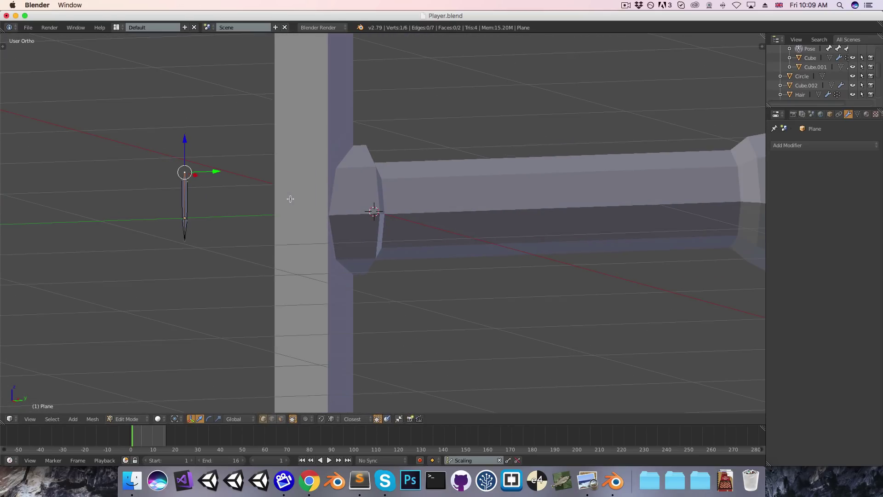
pyautogui.press('a')
pyautogui.press('s')
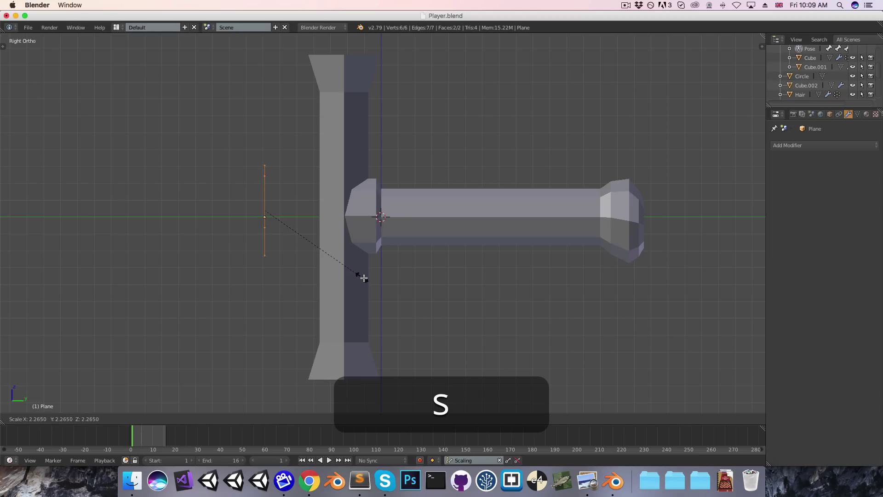
pyautogui.click(373, 271)
pyautogui.press('g')
pyautogui.press('y')
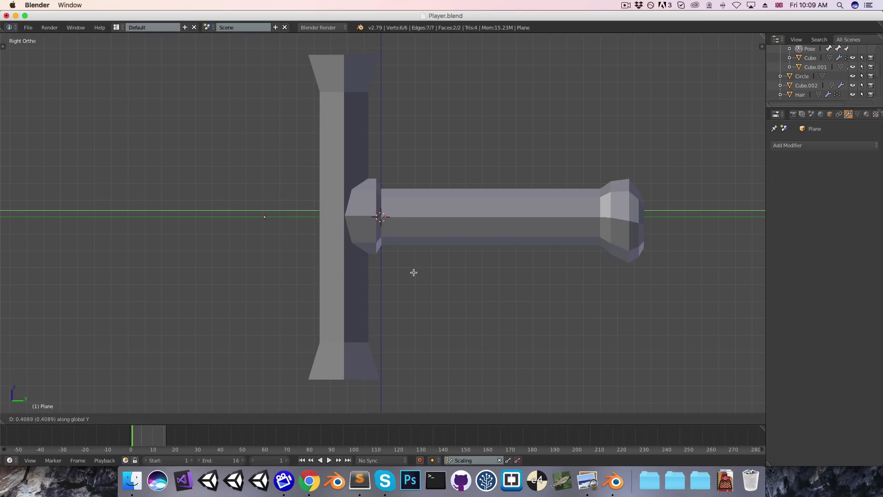
pyautogui.click(414, 273)
pyautogui.scroll(-2, 447, 289)
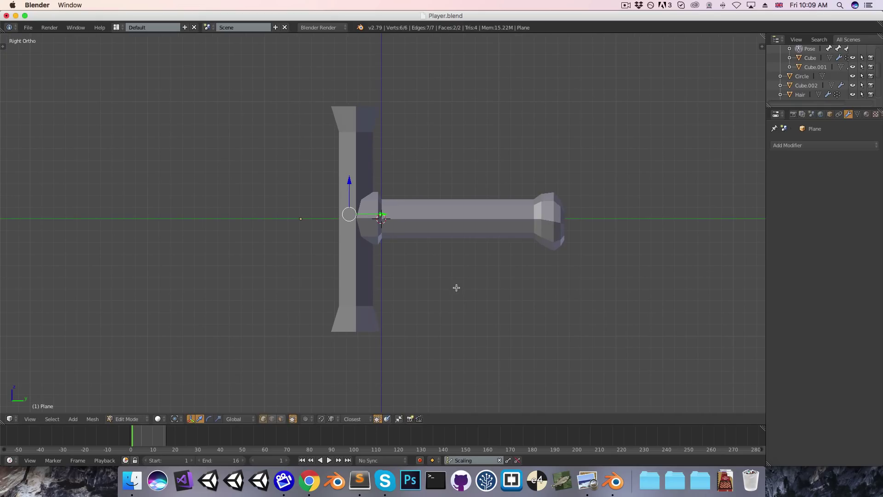
# Extrude the hexagonal profile along negative Y into a blade, and lengthen it by moving the end face about 1.52 further
pyautogui.press('e')
pyautogui.press('y')
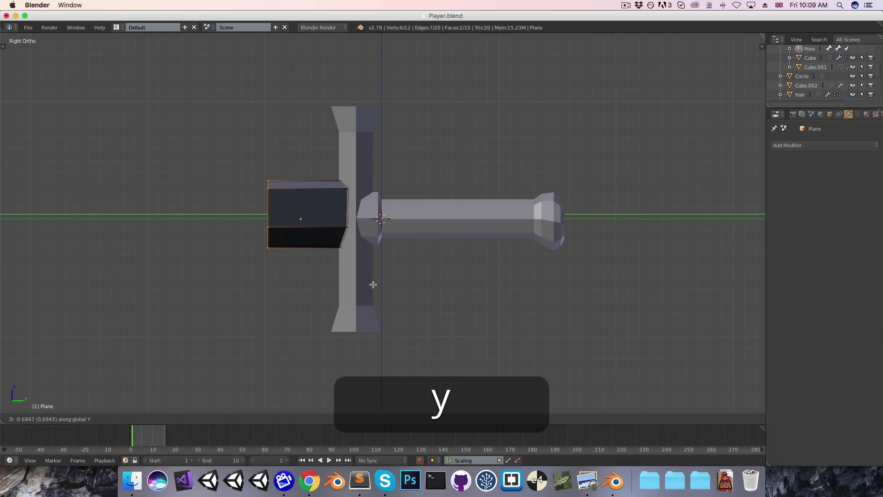
pyautogui.click(95, 247)
pyautogui.scroll(-5, 111, 247)
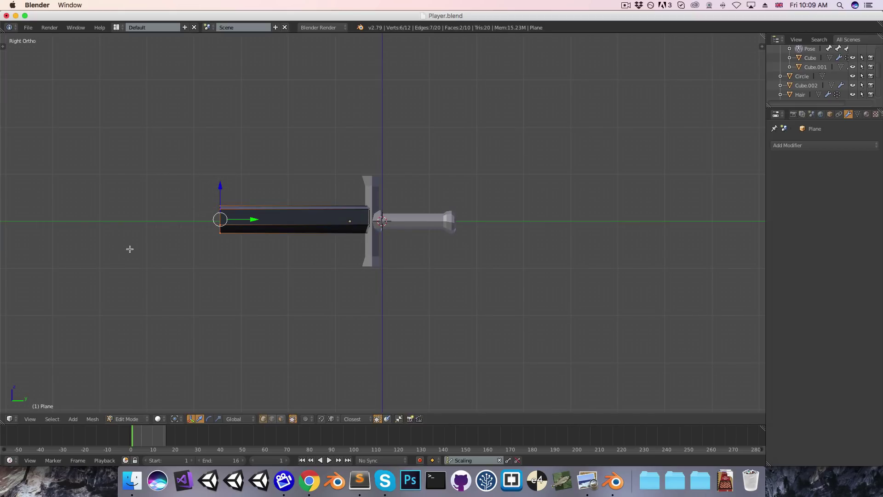
pyautogui.keyDown('shift'); pyautogui.moveTo(215, 248); pyautogui.dragTo(299, 255, button='middle'); pyautogui.keyUp('shift')
pyautogui.press('g')
pyautogui.press('y')
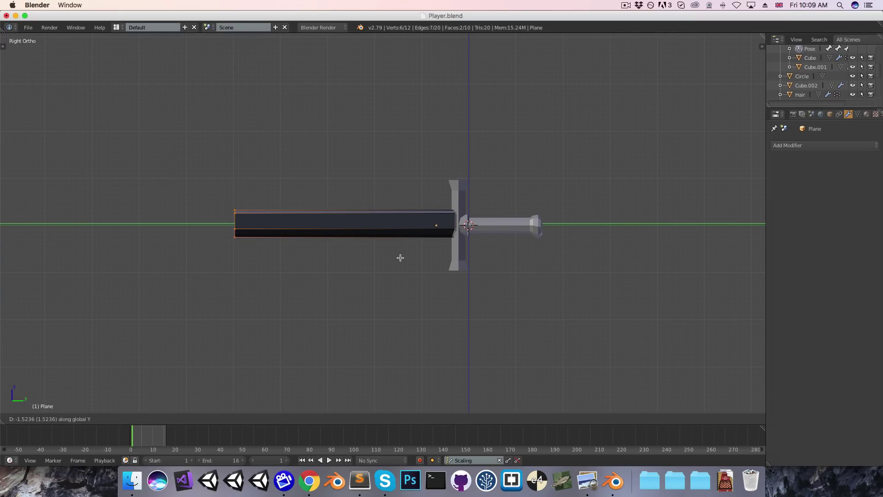
pyautogui.click(400, 258)
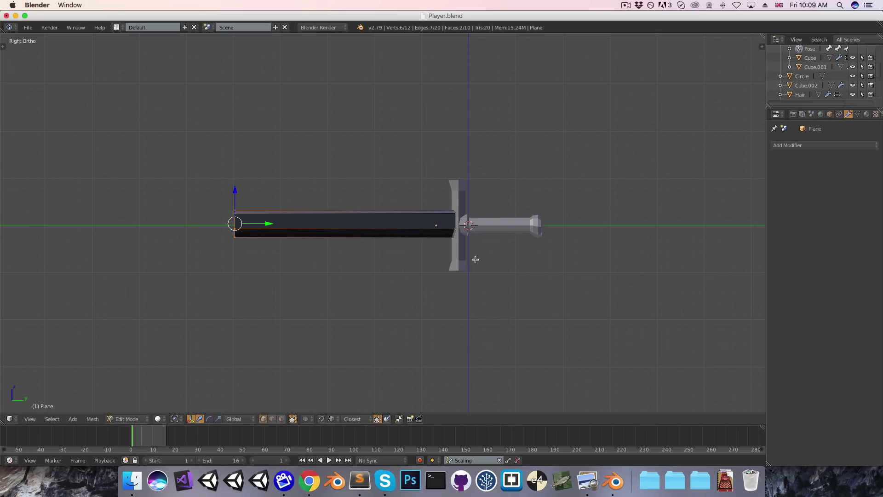
# Recalculate the normals of the whole blade mesh and narrow the blade along X
pyautogui.press('a')
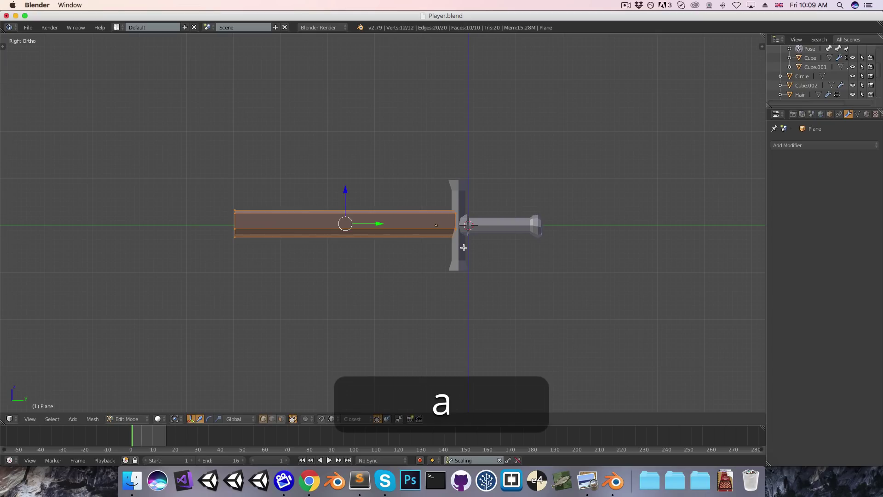
pyautogui.hotkey('ctrl', 'n')
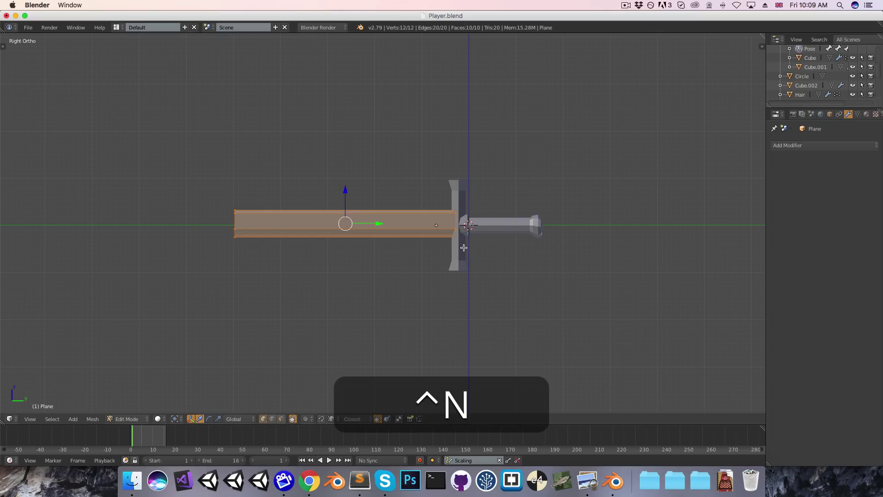
pyautogui.moveTo(267, 209); pyautogui.dragTo(394, 247, button='middle')
pyautogui.press('s')
pyautogui.press('x')
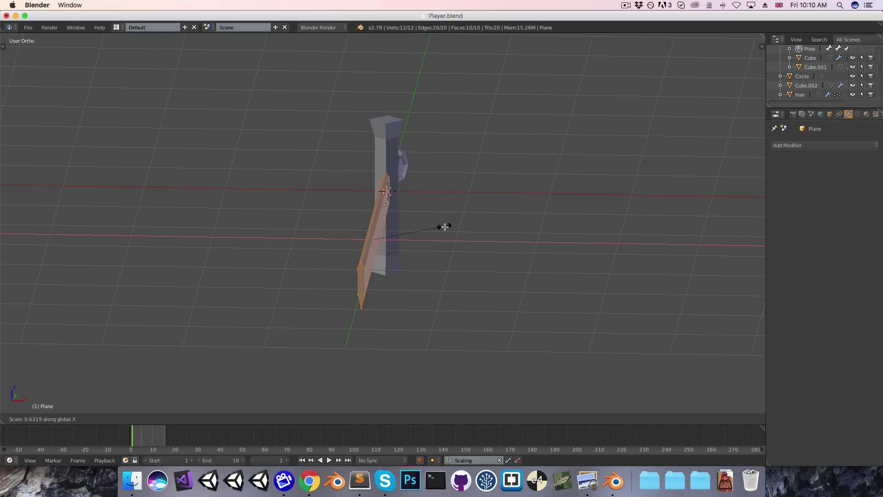
pyautogui.click(457, 231)
pyautogui.moveTo(472, 251); pyautogui.dragTo(367, 244, button='middle')
pyautogui.press('3')
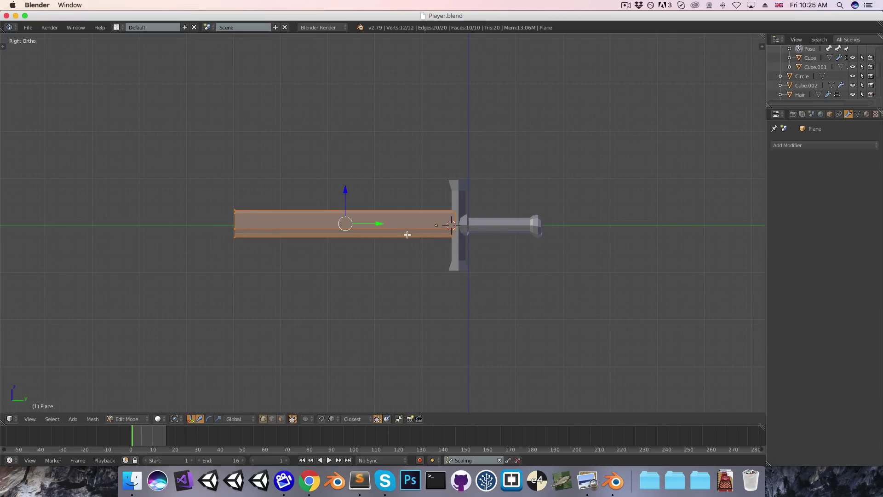
# Return to Object Mode and add a Path curve at the 3D cursor in the crossguard
pyautogui.press('Tab')
pyautogui.hotkey('shift', 'a')
pyautogui.moveTo(394, 197)
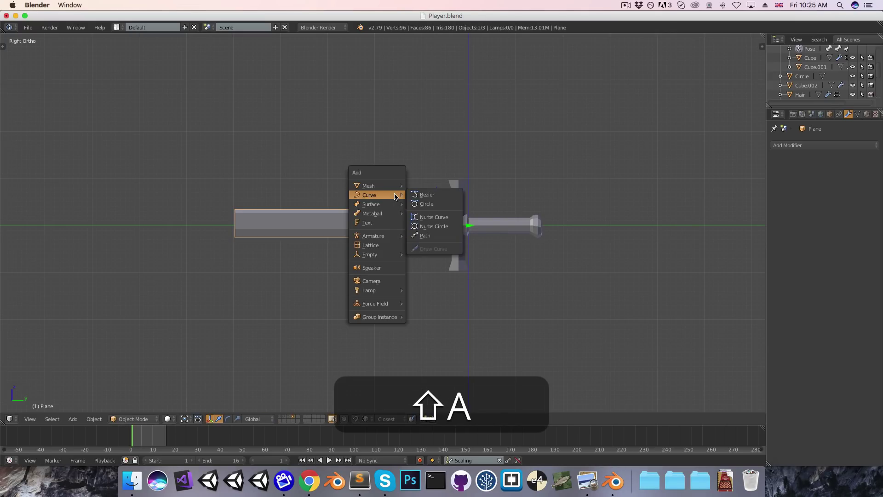
pyautogui.click(431, 238)
pyautogui.moveTo(585, 227); pyautogui.dragTo(501, 280, button='middle')
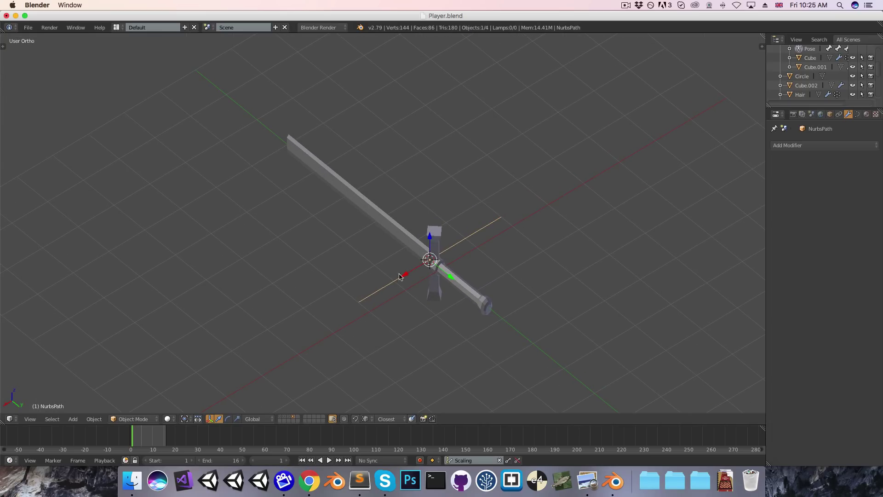
# Rotate the path -90° about Z so it runs along the sword's length
pyautogui.press('Tab')
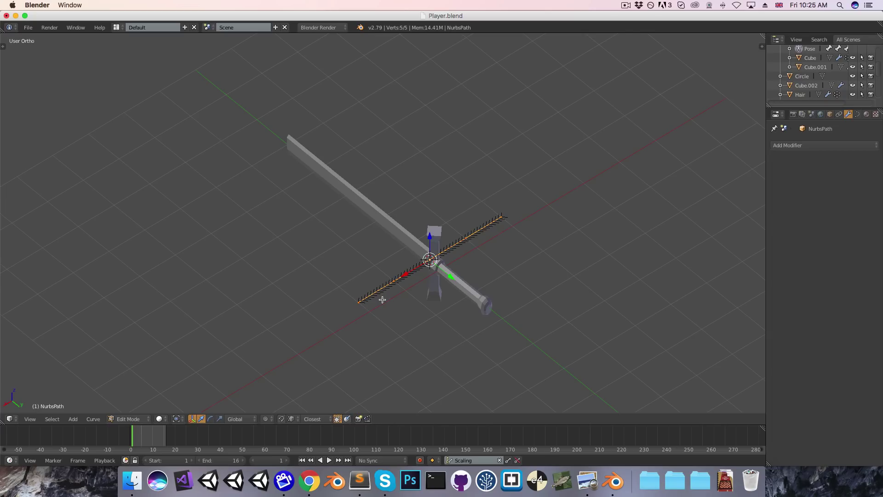
pyautogui.press('Tab')
pyautogui.press('r')
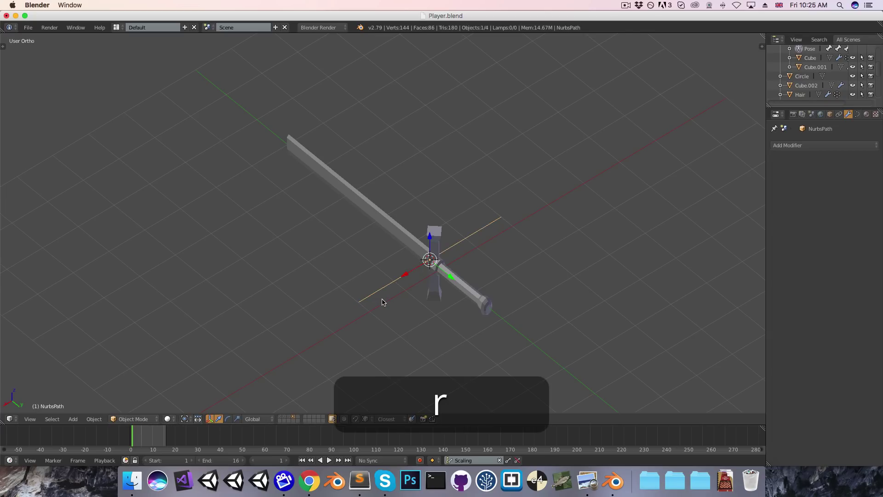
pyautogui.press('-')
pyautogui.press('9')
pyautogui.press('0')
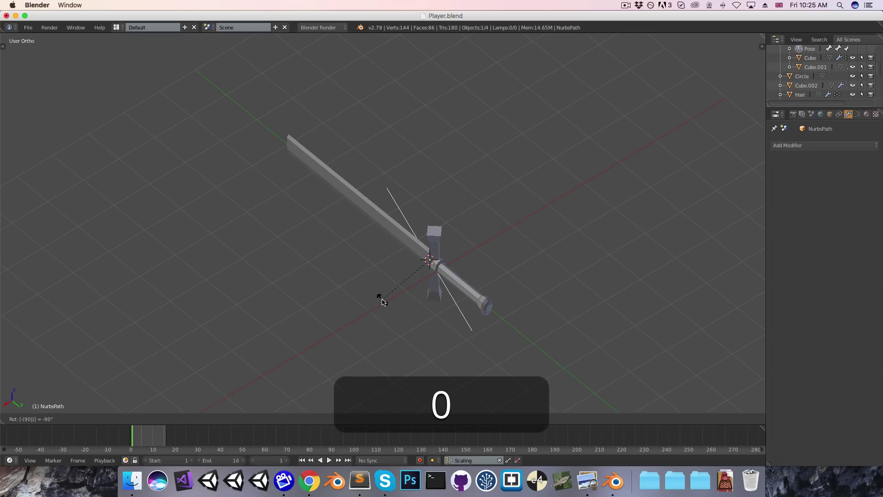
pyautogui.press('z')
pyautogui.press('Return')
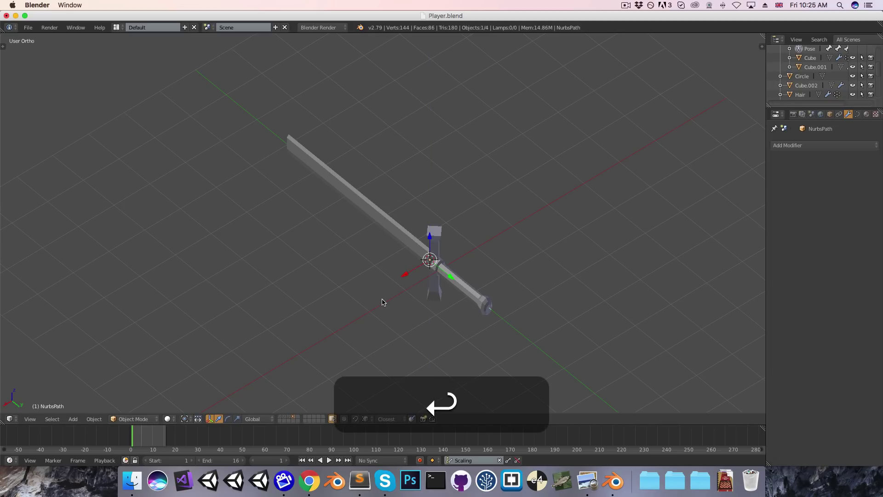
pyautogui.press('Tab')
pyautogui.moveTo(398, 240); pyautogui.dragTo(444, 216, button='middle')
pyautogui.press('Tab')
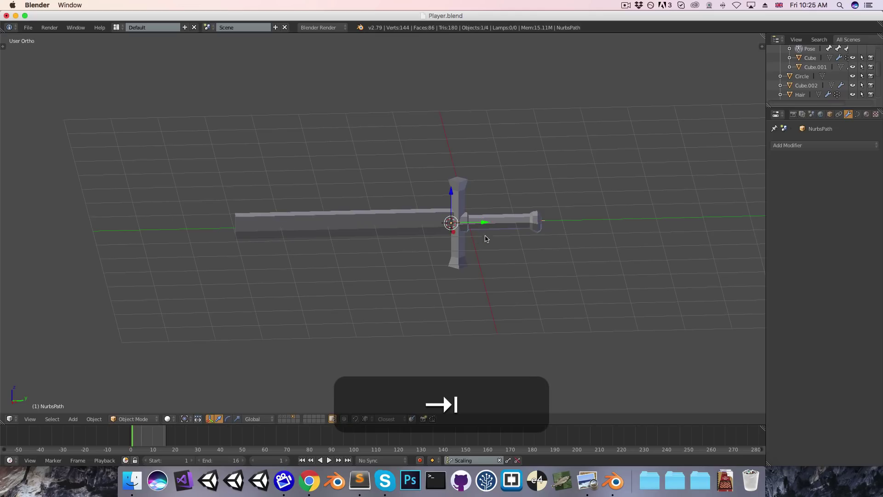
# Move the path along Y inside the blade, using wireframe display to place its end at the blade's base in the crossguard
pyautogui.press('g')
pyautogui.press('y')
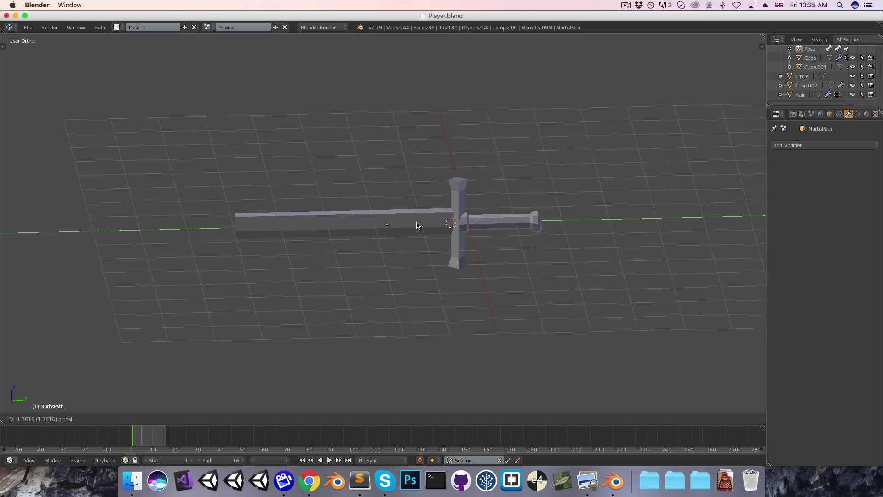
pyautogui.click(375, 229)
pyautogui.press('3')
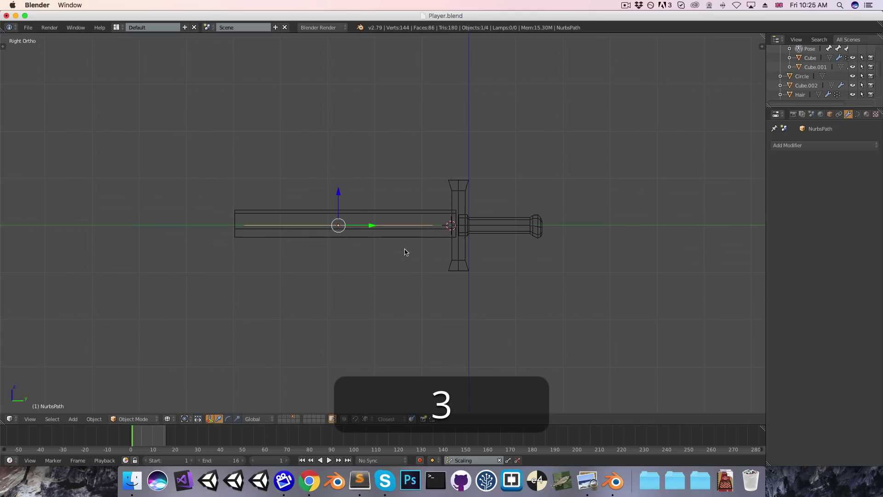
pyautogui.moveTo(324, 229); pyautogui.dragTo(370, 229)
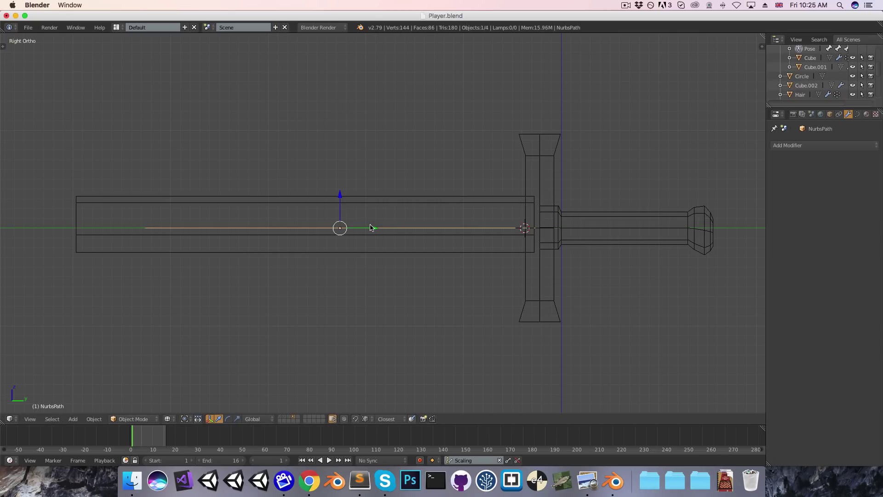
pyautogui.scroll(3, 540, 253)
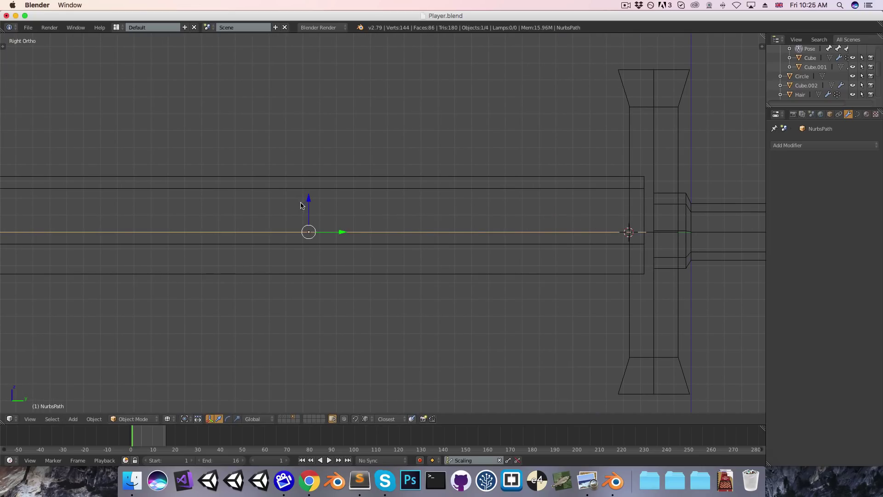
pyautogui.moveTo(343, 233); pyautogui.dragTo(342, 235)
# Add a Curve modifier to the blade and set NurbsPath as its deforming object
pyautogui.rightClick(508, 178)
pyautogui.click(774, 146)
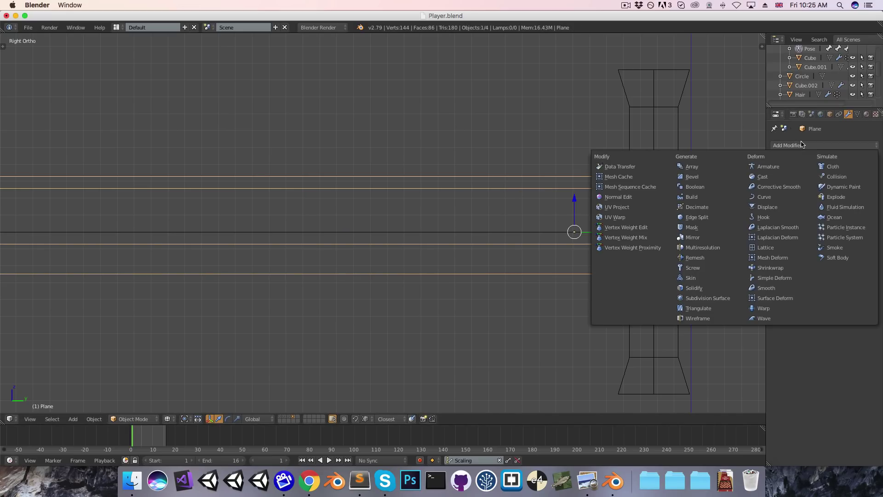
pyautogui.click(764, 197)
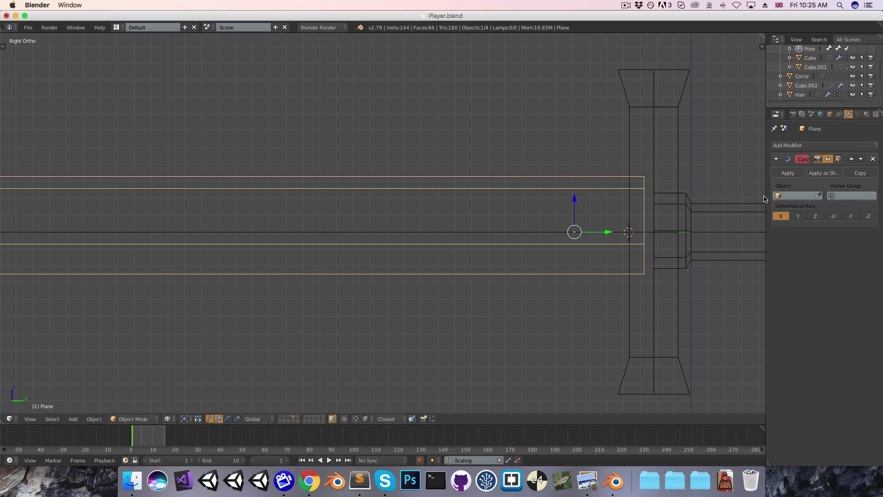
pyautogui.click(785, 196)
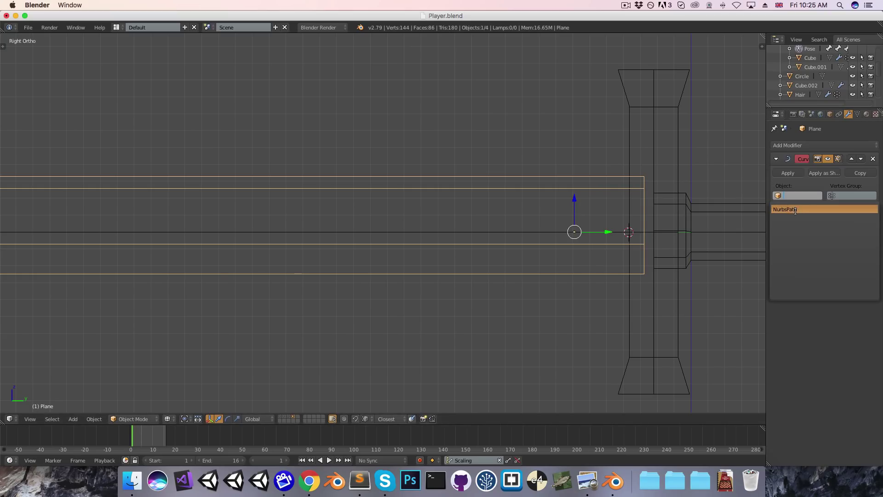
pyautogui.click(794, 210)
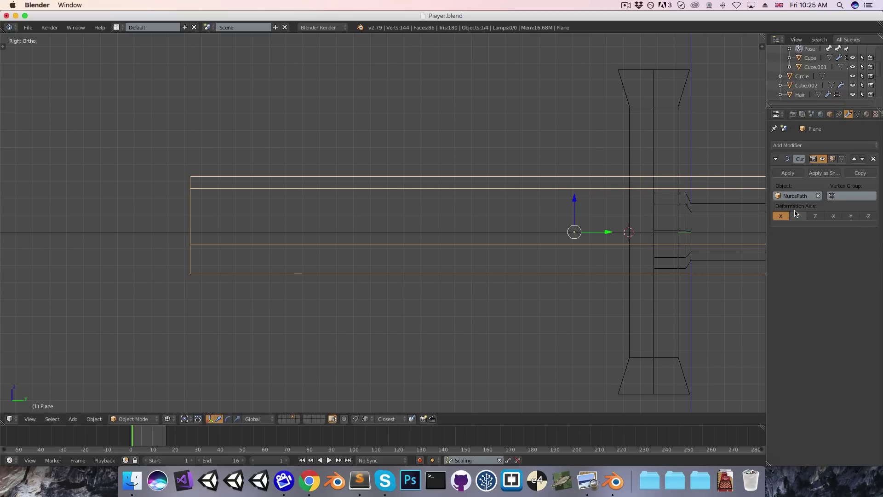
# Snap the 3D cursor to the path's end control point at the crossguard
pyautogui.scroll(-4, 399, 216)
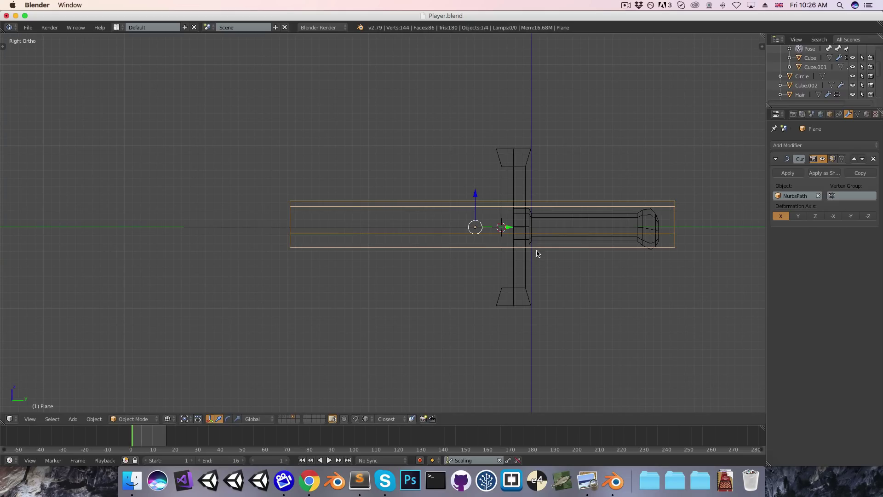
pyautogui.rightClick(451, 227)
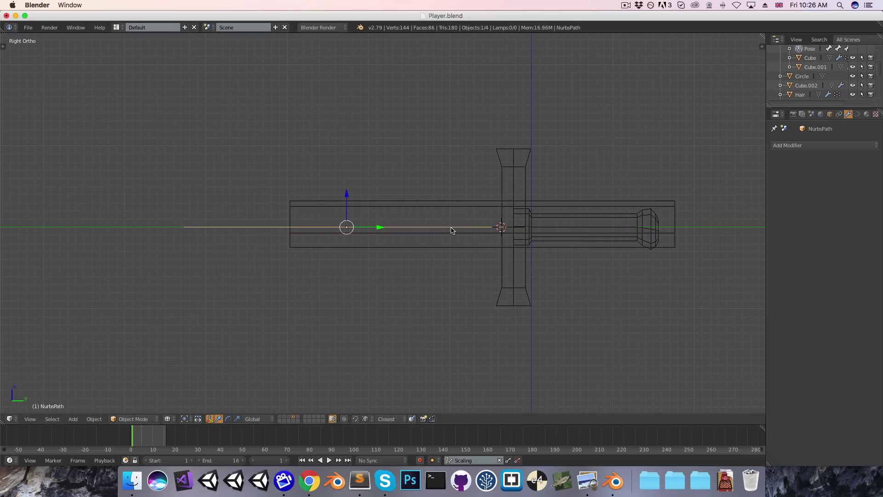
pyautogui.press('Tab')
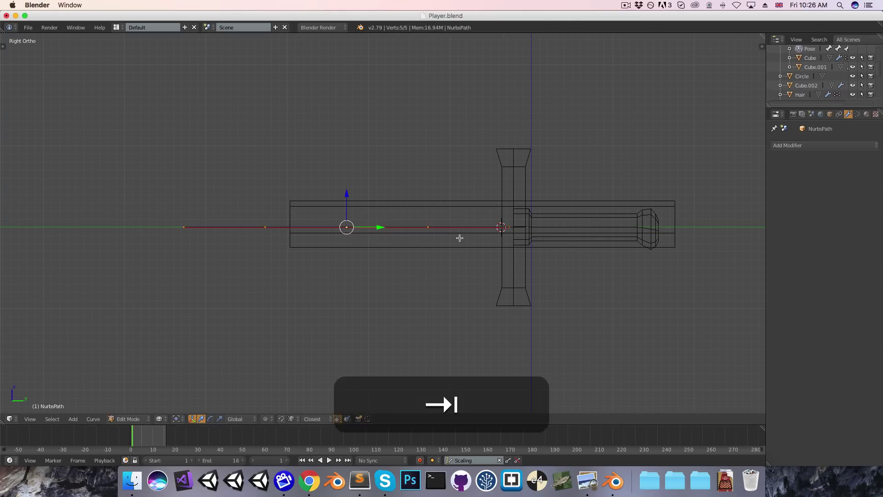
pyautogui.moveTo(464, 239); pyautogui.dragTo(513, 239, button='middle')
pyautogui.rightClick(512, 227)
pyautogui.scroll(3, 518, 240)
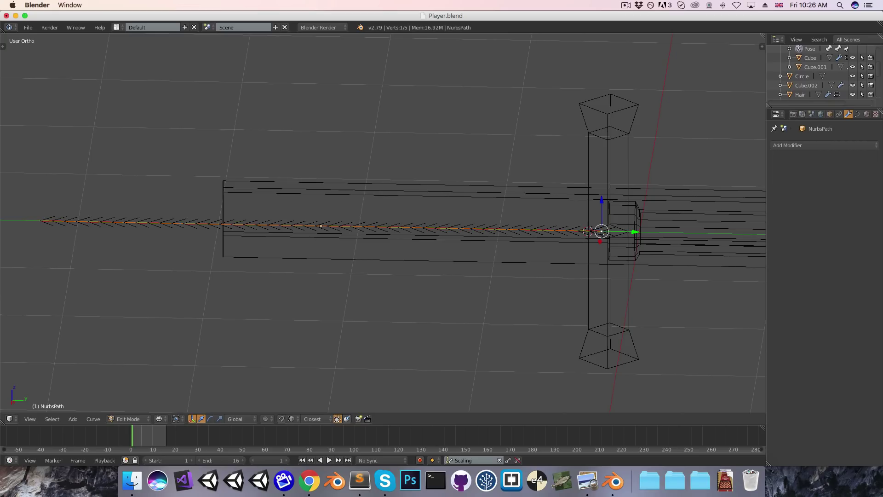
pyautogui.hotkey('shift', 's')
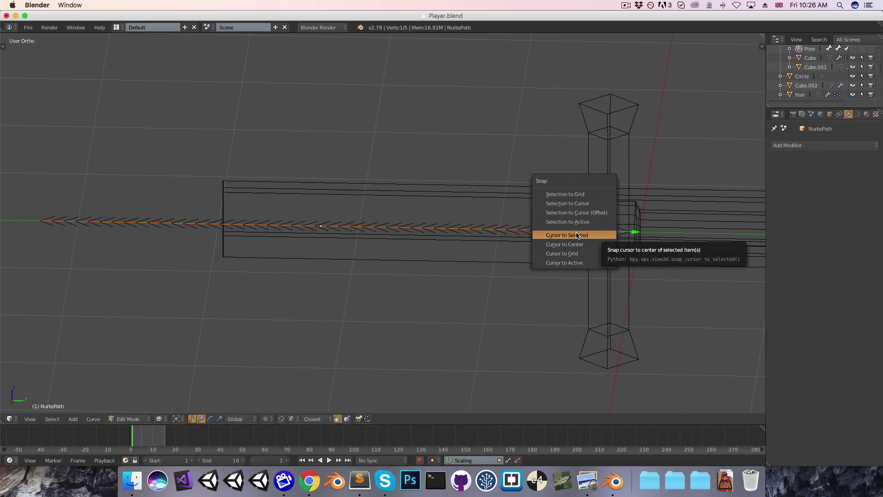
pyautogui.click(560, 235)
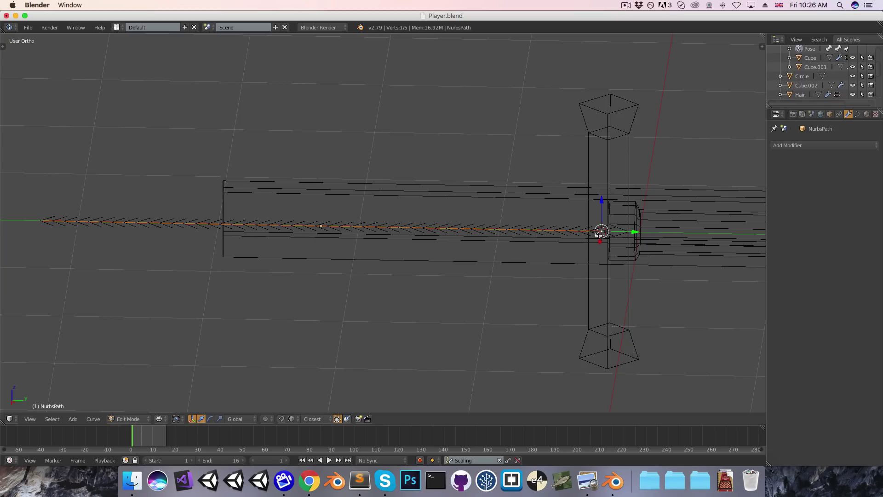
# Set the origins of both the path and the blade to the 3D cursor at the crossguard
pyautogui.press('Tab')
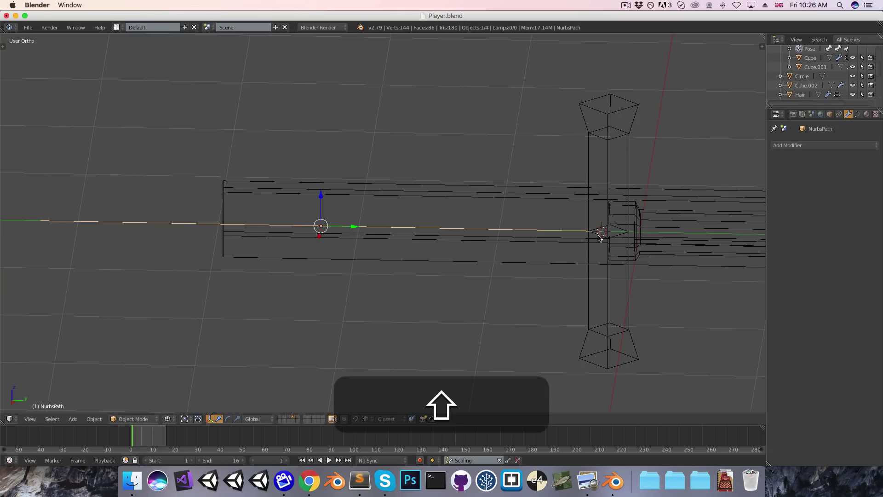
pyautogui.hotkey('ctrl', 'shift', 'alt', 'c')
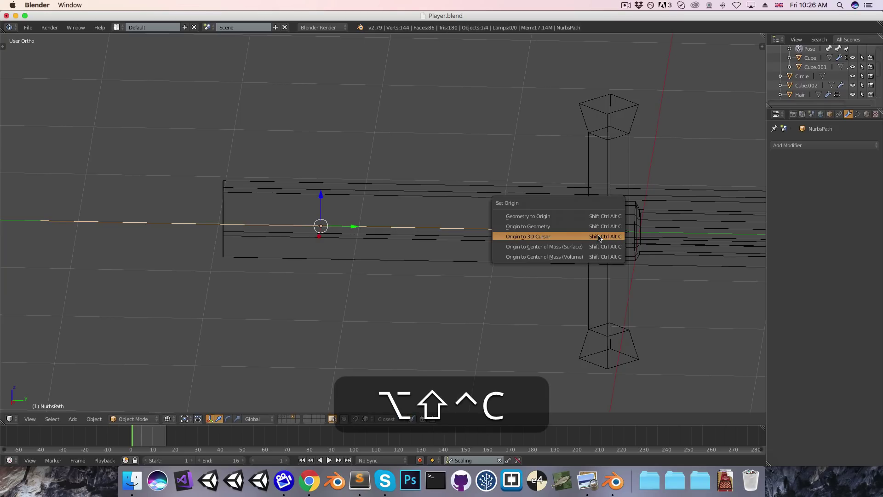
pyautogui.click(545, 237)
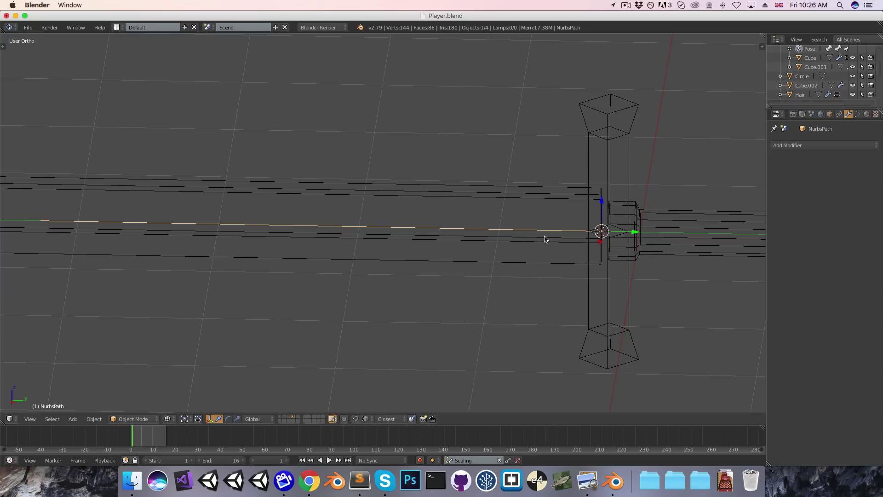
pyautogui.rightClick(537, 190)
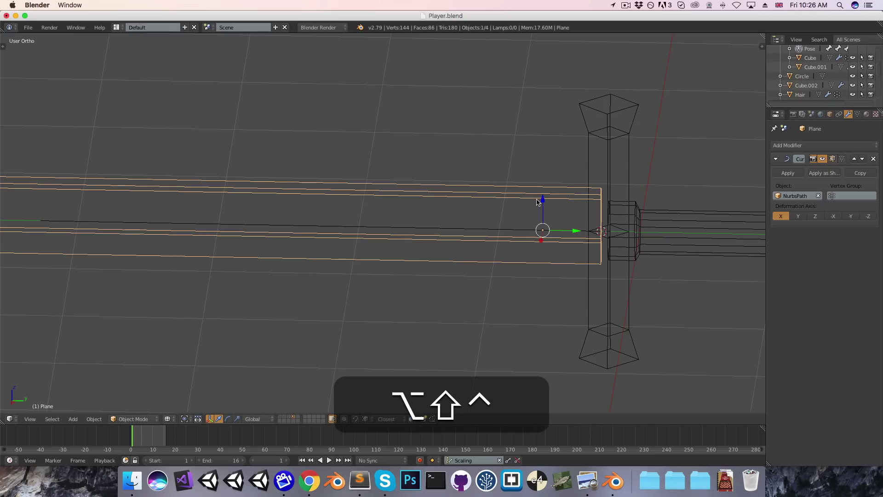
pyautogui.hotkey('ctrl', 'shift', 'alt', 'c')
pyautogui.click(537, 201)
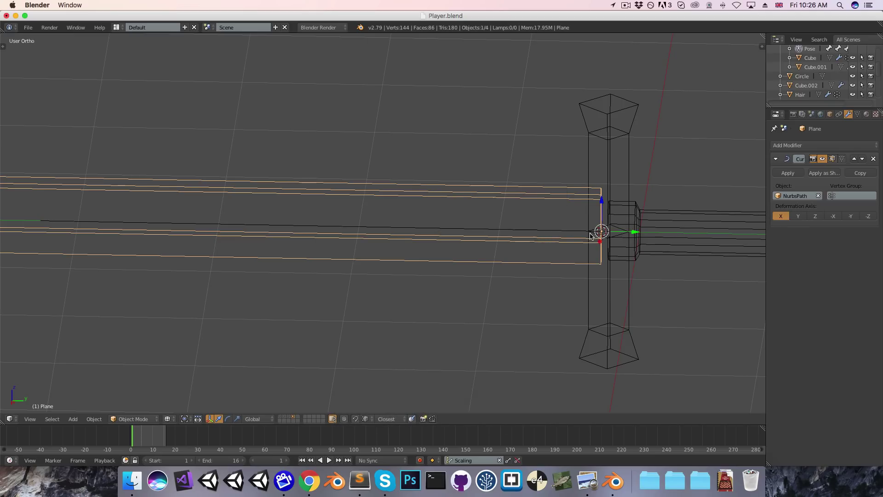
pyautogui.press('3')
pyautogui.scroll(-1, 576, 247)
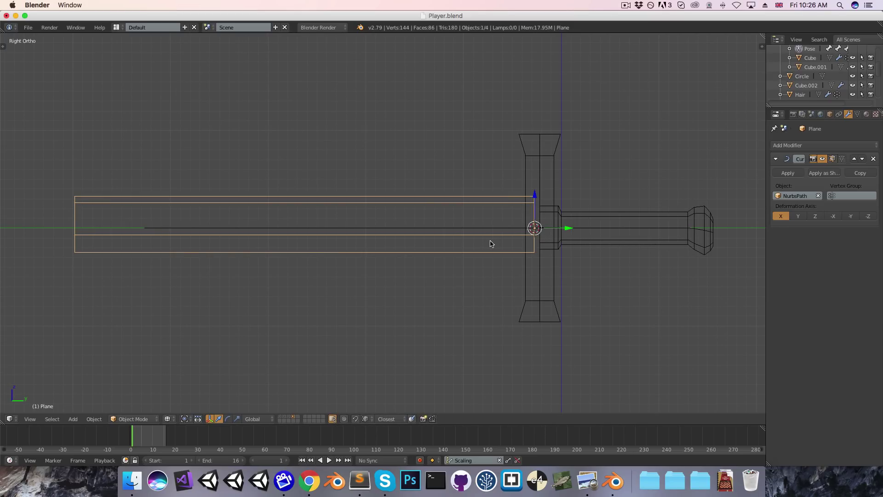
pyautogui.rightClick(431, 227)
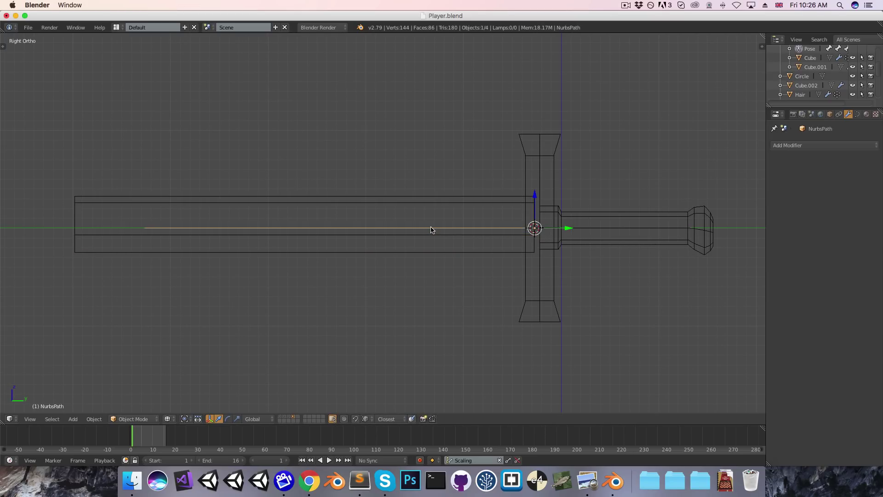
pyautogui.press('Tab')
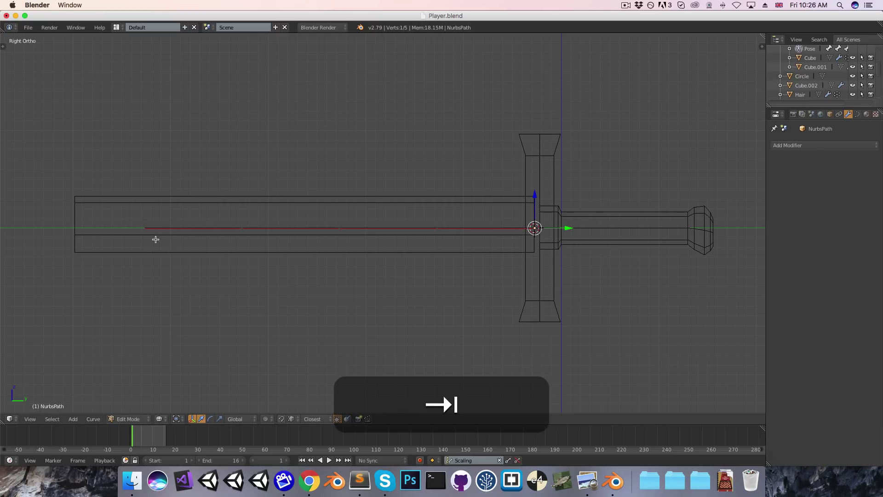
pyautogui.rightClick(145, 228)
pyautogui.scroll(-1, 159, 264)
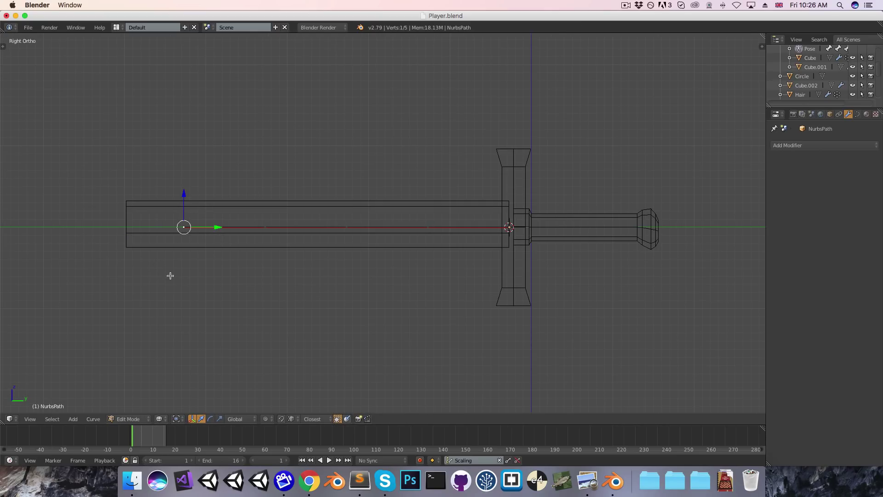
pyautogui.press('g')
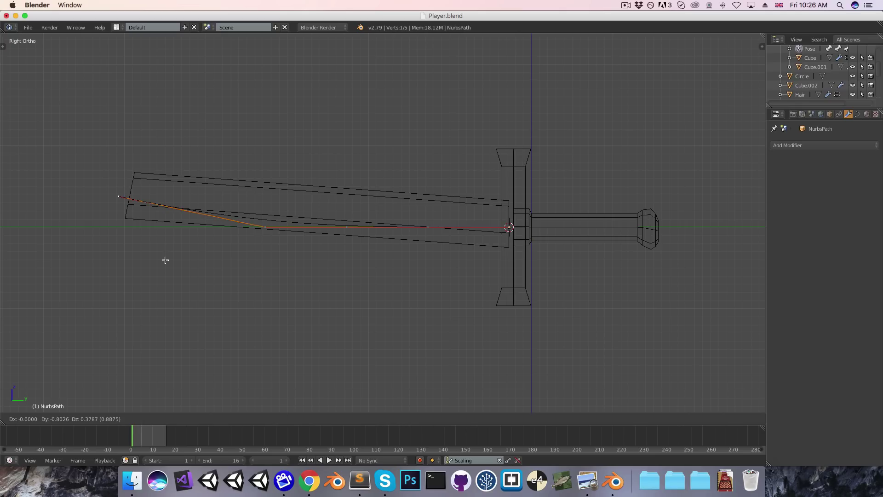
pyautogui.press('Escape')
pyautogui.press('Tab')
# Add 15 evenly spaced loop cuts along the length of the blade mesh
pyautogui.rightClick(299, 204)
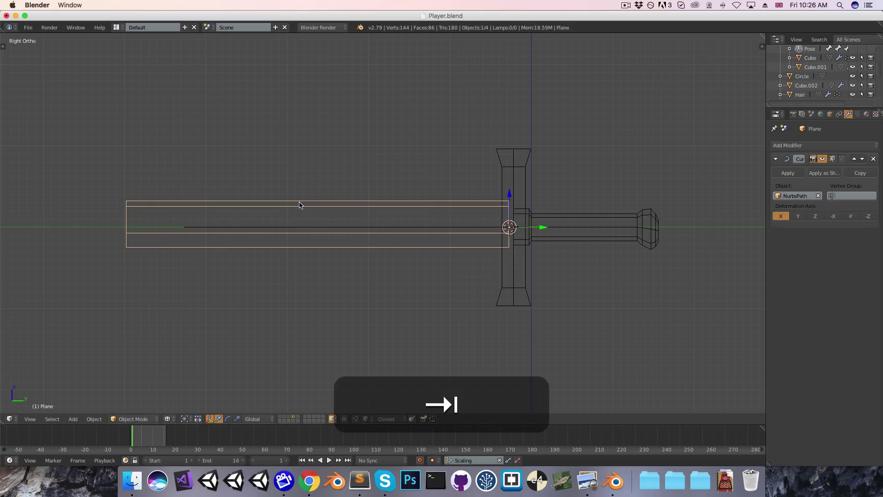
pyautogui.press('Tab')
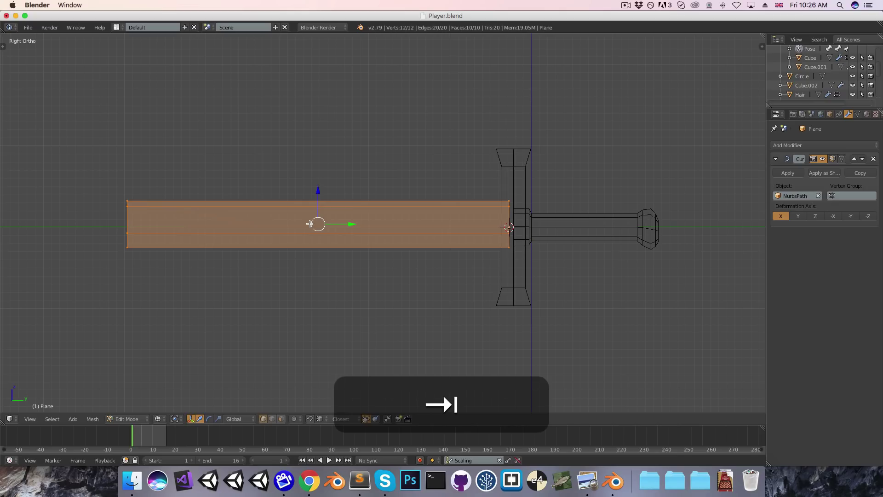
pyautogui.hotkey('ctrl', 'r')
pyautogui.scroll(15, 309, 222)
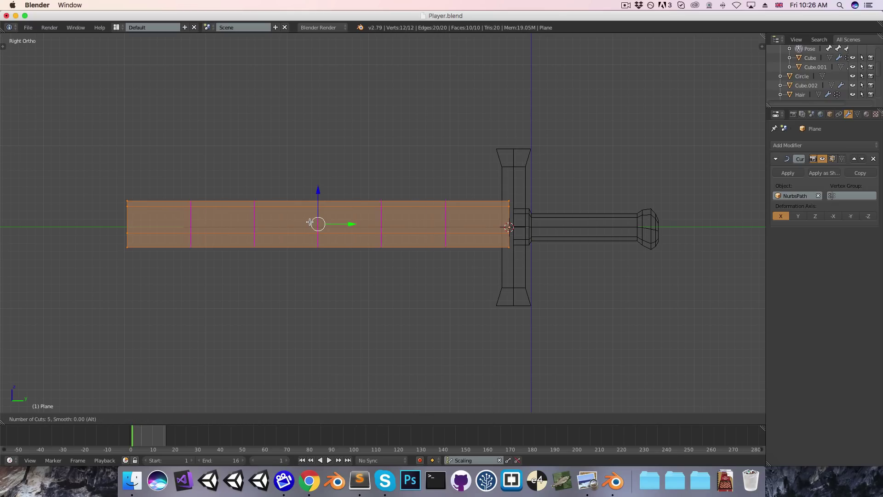
pyautogui.scroll(-1, 309, 222)
pyautogui.click(310, 222)
pyautogui.rightClick(309, 222)
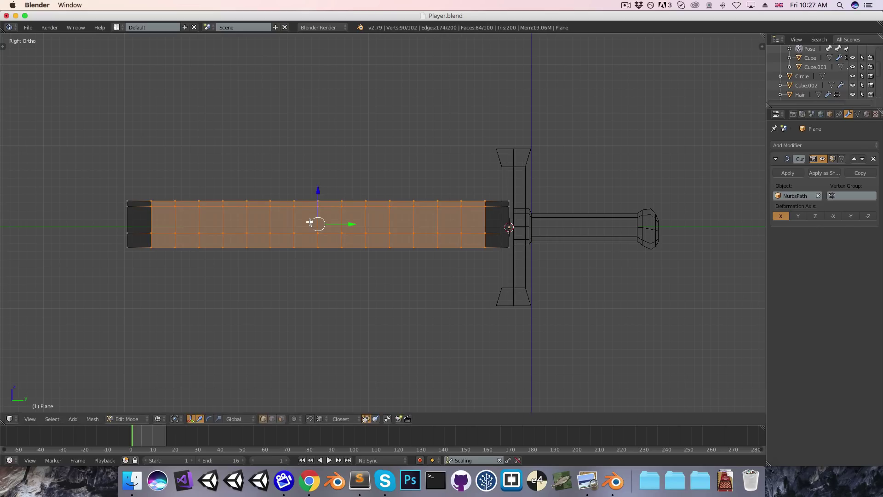
pyautogui.press('Tab')
# Move the path's tip-side end control point outward and up so the blade bends into an upward curve
pyautogui.rightClick(235, 229)
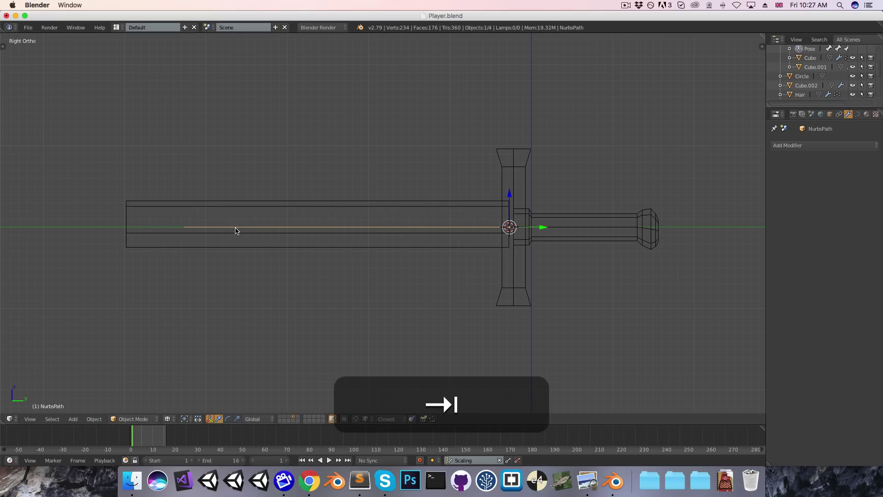
pyautogui.press('Tab')
pyautogui.press('g')
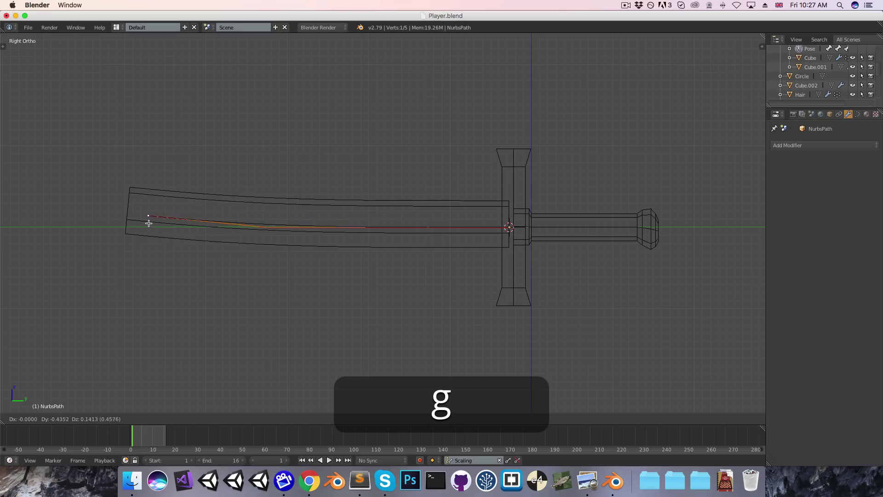
pyautogui.click(109, 167)
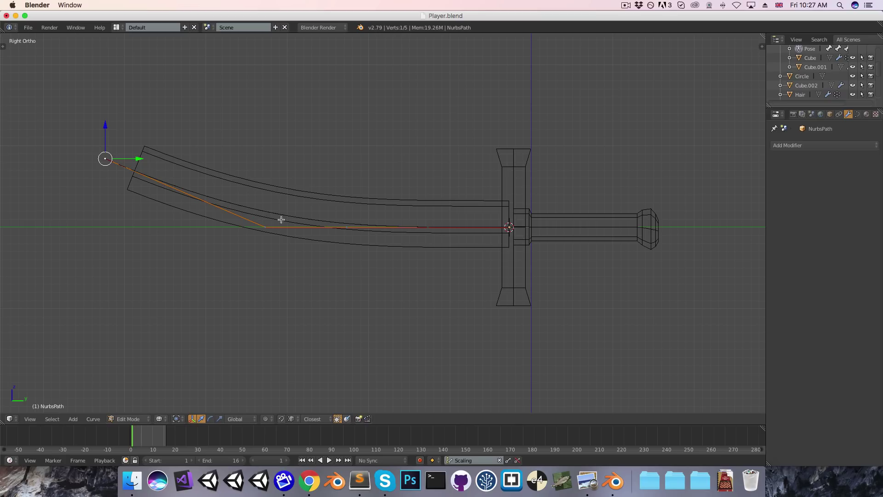
# Shrink the curve radius at the path's tip control point to 0 so the blade tapers
pyautogui.press('s')
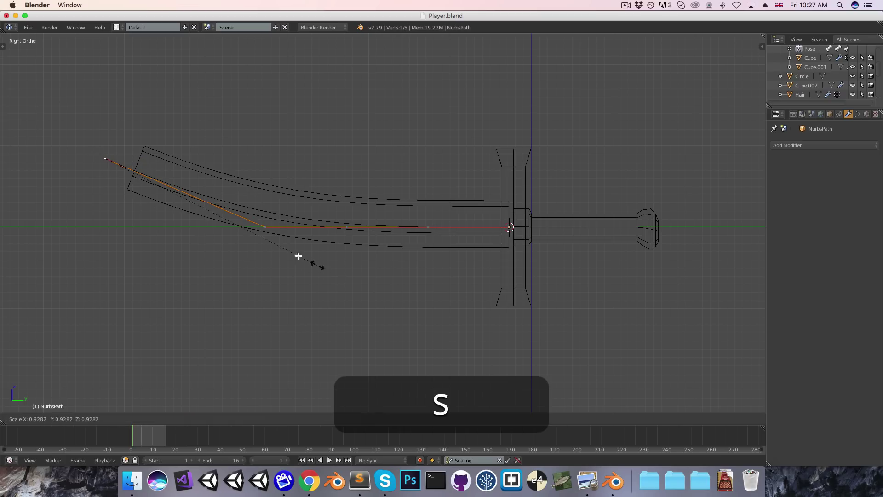
pyautogui.click(336, 296)
pyautogui.hotkey('alt', 's')
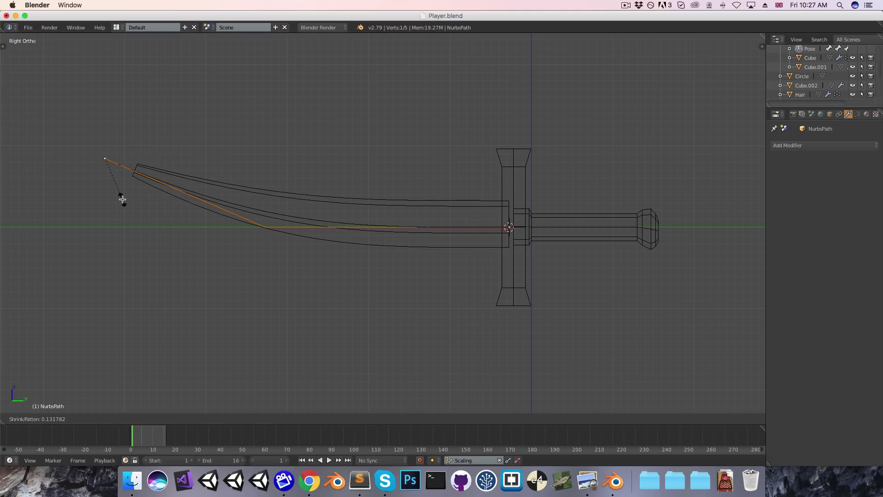
pyautogui.write('0')
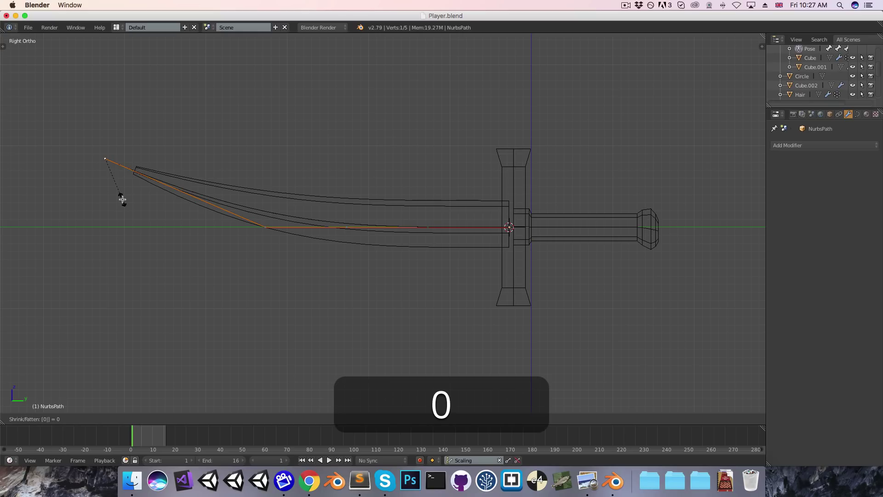
pyautogui.press('Return')
pyautogui.hotkey('shift', 'Return')
# Move the path's tip control point about 0.36 along Y and -0.09 along Z, back onto the blade's end
pyautogui.keyDown('shift'); pyautogui.moveTo(122, 197); pyautogui.dragTo(239, 202, button='middle'); pyautogui.keyUp('shift')
pyautogui.scroll(4, 172, 182)
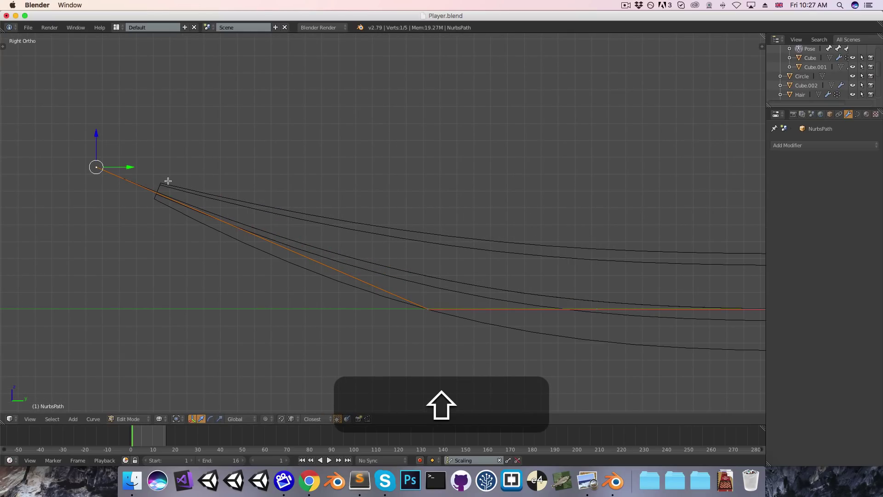
pyautogui.press('g')
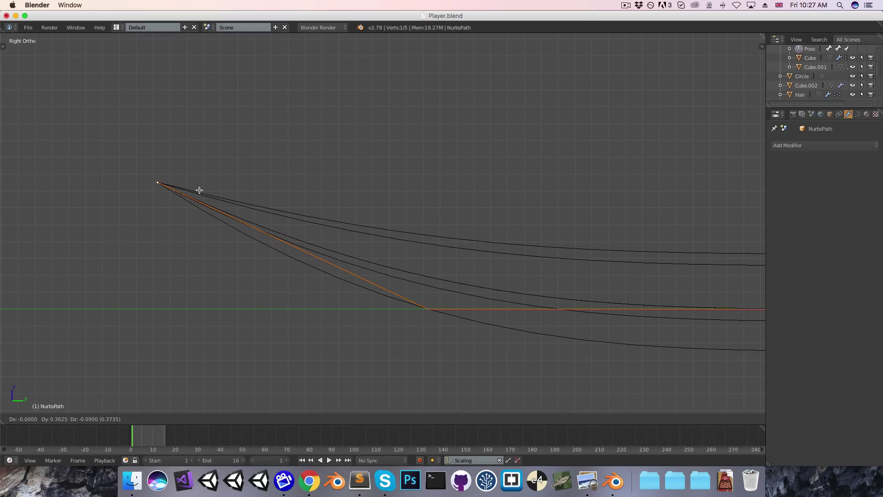
pyautogui.click(199, 190)
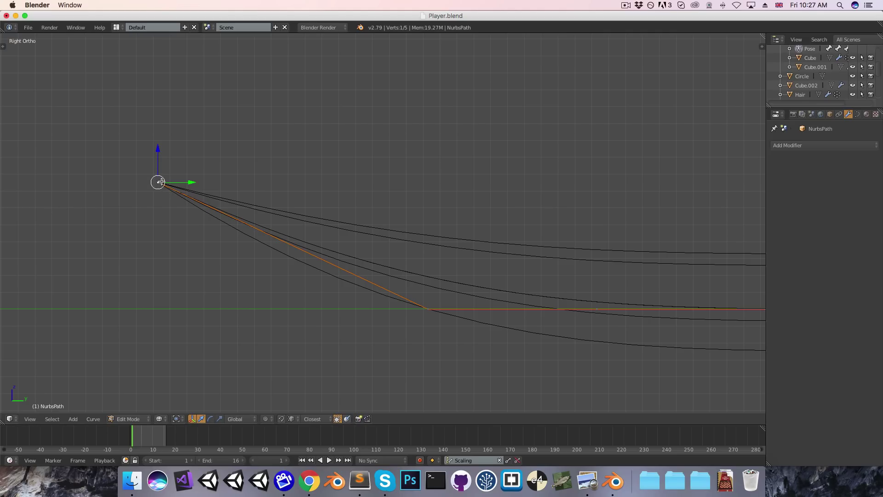
# Shrink the path's radius at its three control points nearest the crossguard, by about 0.77 at the base and 0.75 at the middle
pyautogui.scroll(-4, 420, 274)
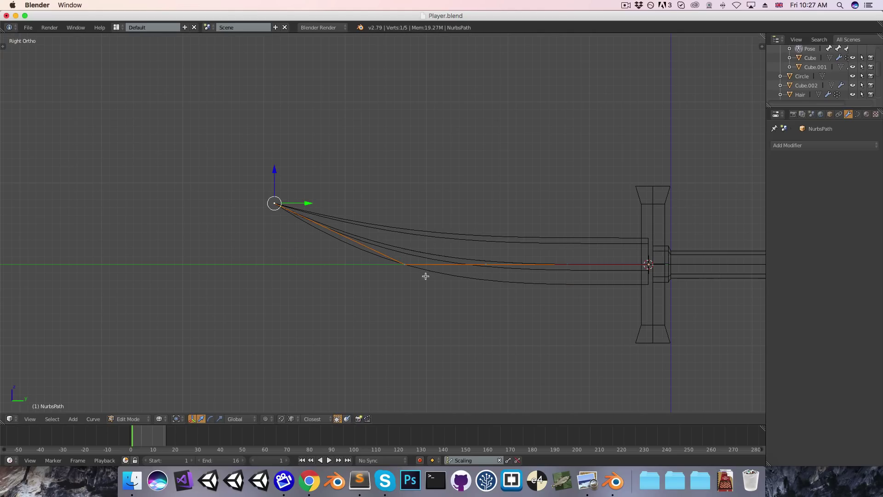
pyautogui.rightClick(554, 263)
pyautogui.hotkey('alt', 's')
pyautogui.click(595, 277)
pyautogui.rightClick(650, 269)
pyautogui.hotkey('alt', 's')
pyautogui.click(665, 285)
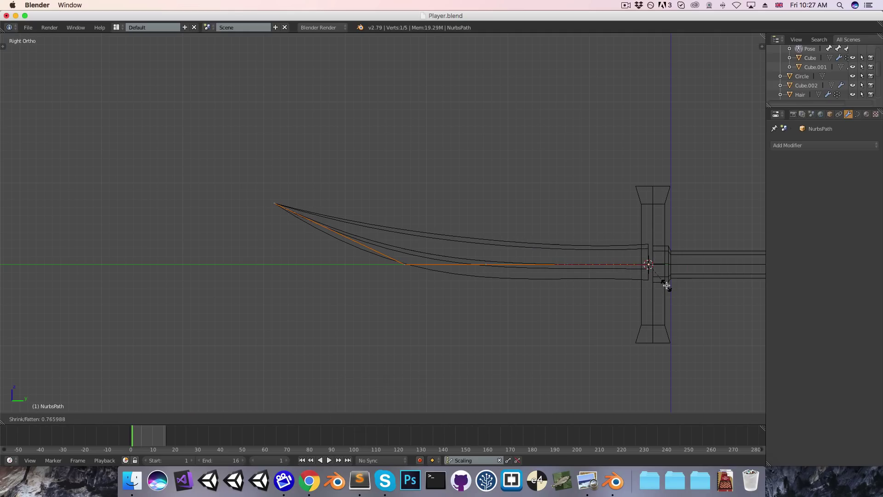
pyautogui.rightClick(485, 264)
pyautogui.hotkey('alt', 's')
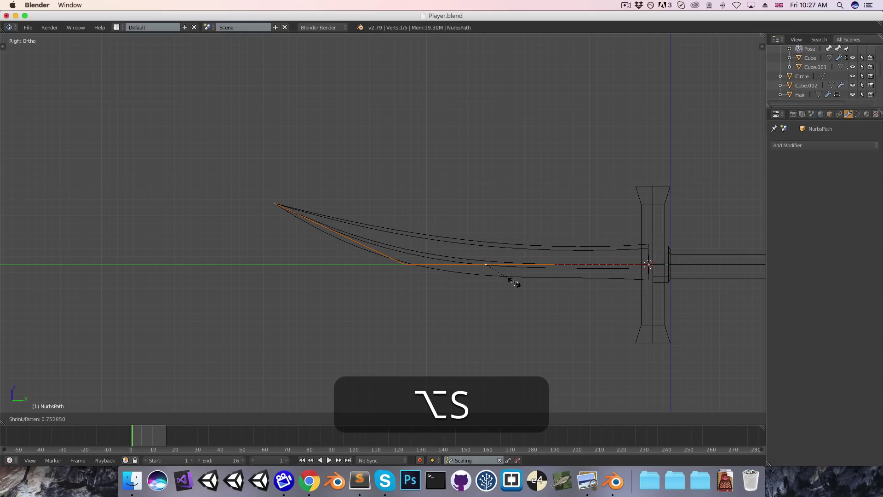
pyautogui.click(514, 282)
# Move the path's tip control point outward, beyond the end of the blade
pyautogui.rightClick(283, 204)
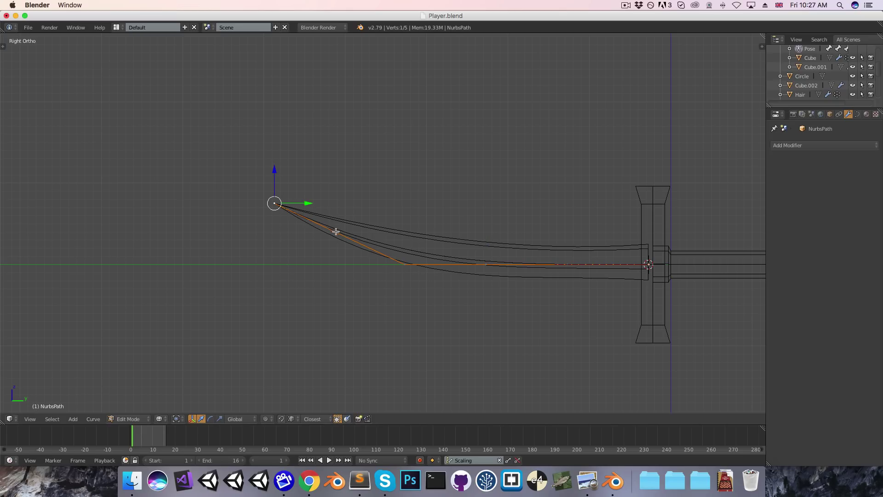
pyautogui.press('g')
pyautogui.click(308, 232)
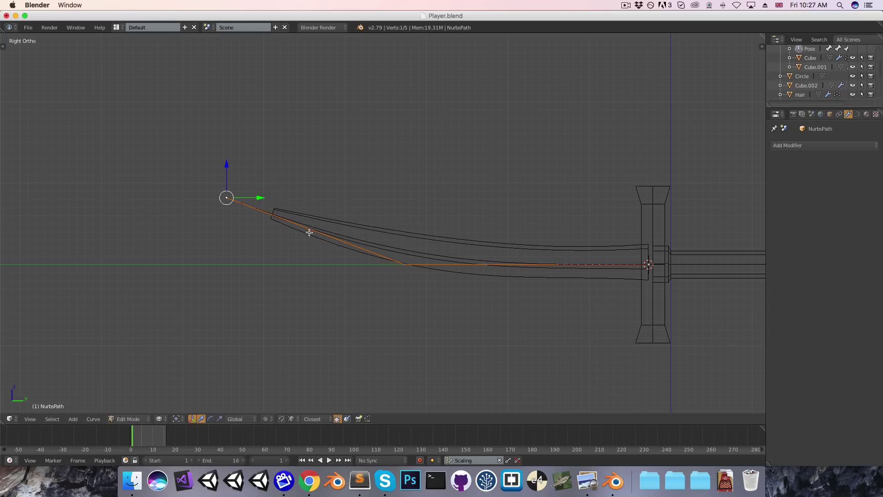
pyautogui.press('Tab')
# Scale the blade by about 1.12 along Y so its tip reaches the end of the path
pyautogui.rightClick(318, 221)
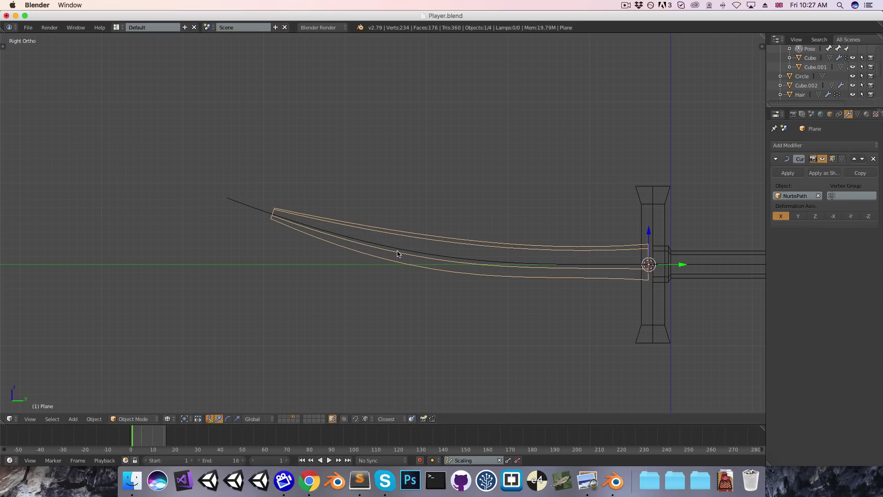
pyautogui.press('s')
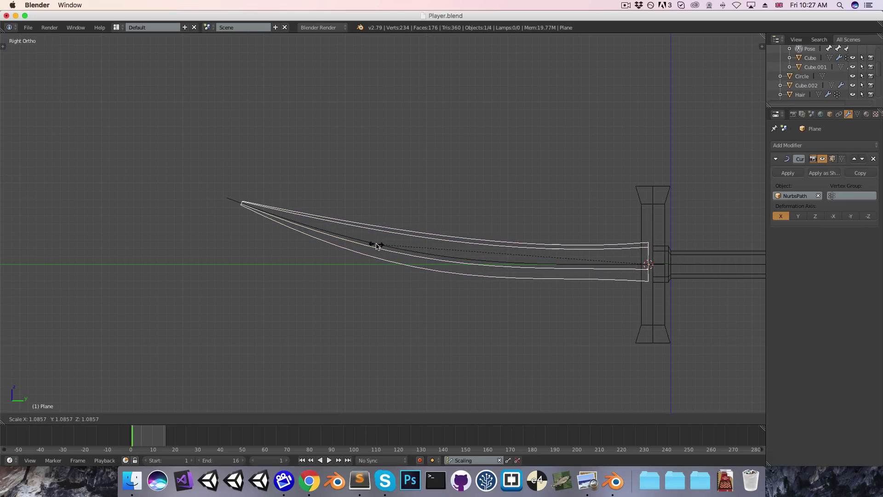
pyautogui.press('y')
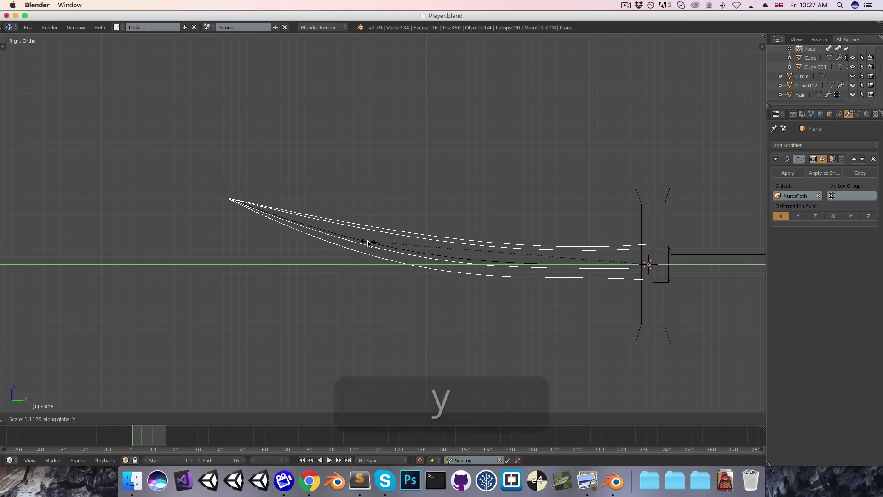
pyautogui.click(368, 243)
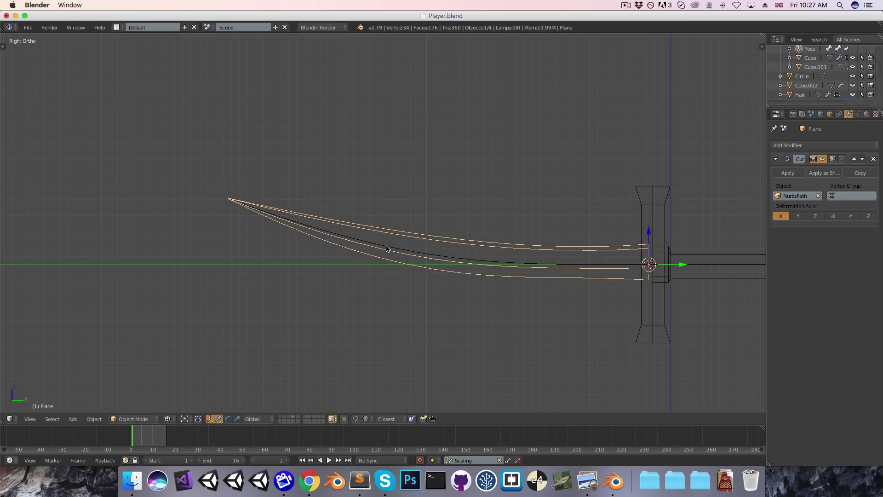
# Reposition the path's tip control point slightly lower and shift the neighbouring control point toward the tip
pyautogui.rightClick(386, 247)
pyautogui.press('Tab')
pyautogui.press('g')
pyautogui.click(233, 208)
pyautogui.press('g')
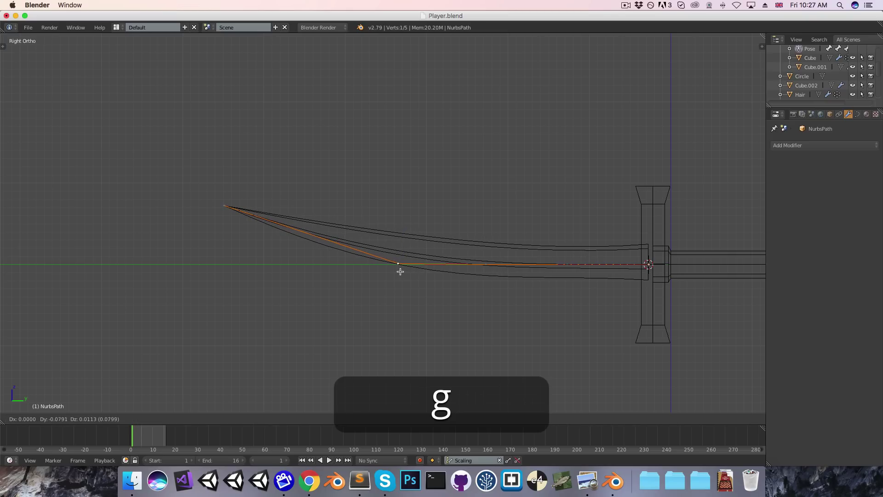
pyautogui.click(375, 267)
pyautogui.press('Tab')
# Raise the path's tip control point about 0.19 along Z and fine-tune the neighbouring point to deepen the blade's curve
pyautogui.scroll(-3, 428, 300)
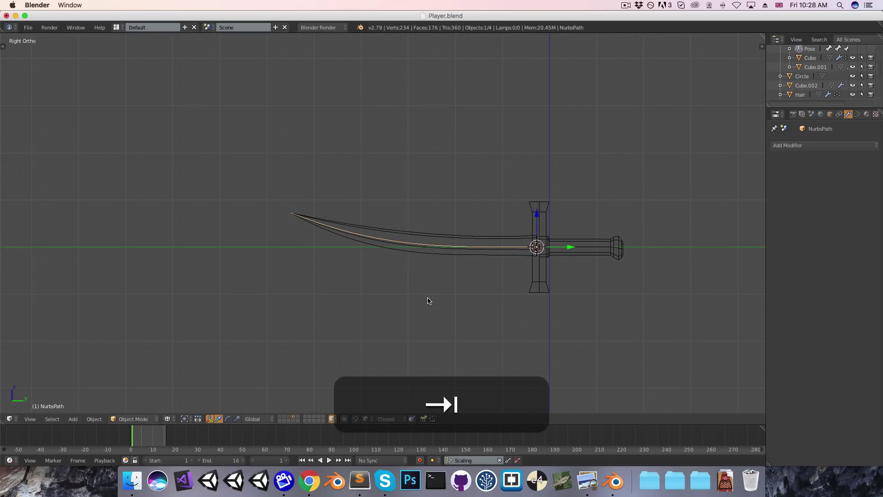
pyautogui.scroll(3, 312, 240)
pyautogui.press('Tab')
pyautogui.press('g')
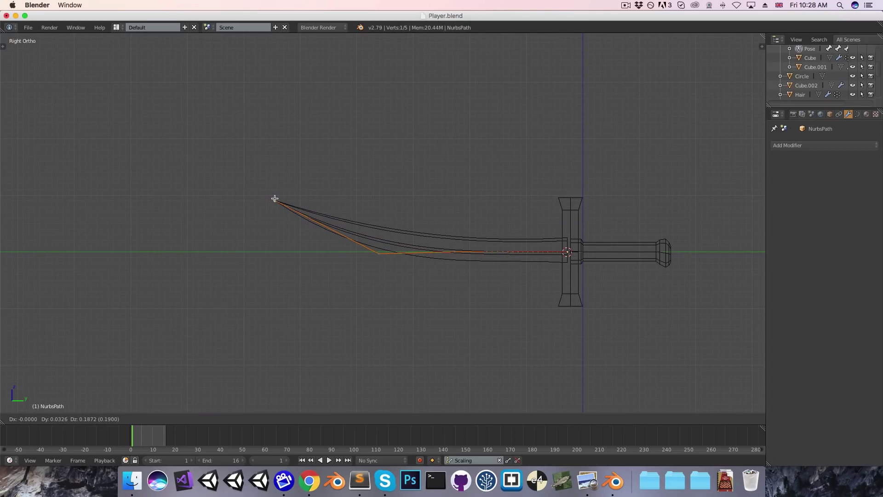
pyautogui.click(275, 198)
pyautogui.hotkey('ctrl', 'z')
pyautogui.press('g')
pyautogui.rightClick(373, 263)
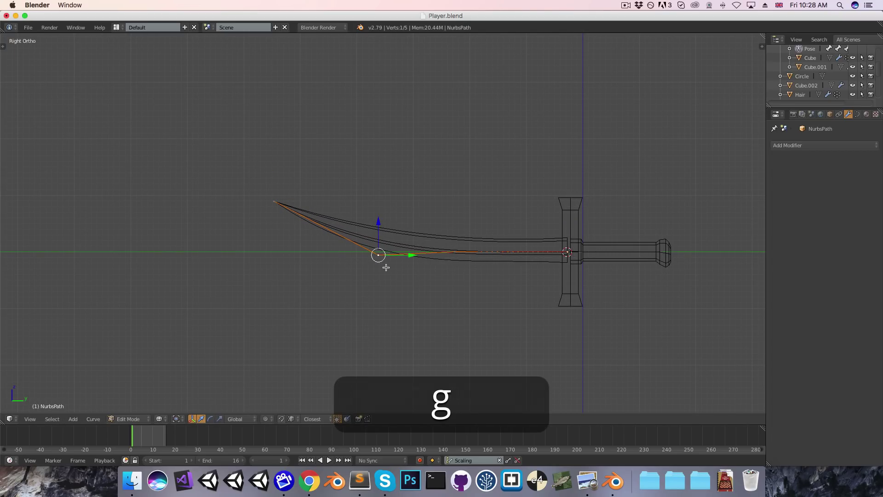
pyautogui.hotkey('alt', 's')
pyautogui.rightClick(387, 266)
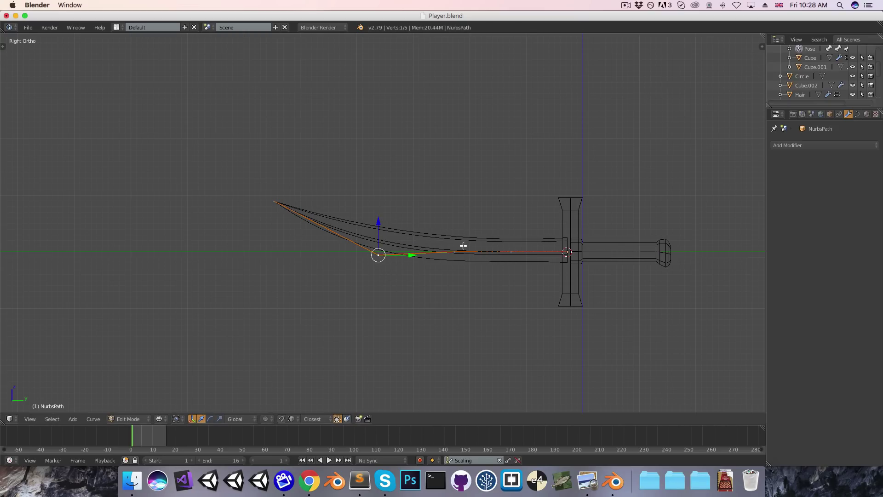
# Apply the Curve modifier on the blade
pyautogui.press('Tab')
pyautogui.rightClick(429, 237)
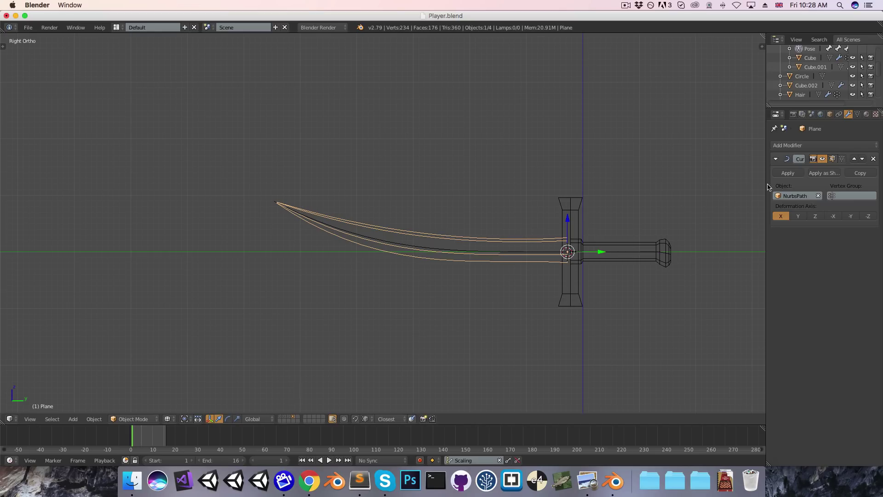
pyautogui.click(787, 174)
# Select only the vertices at the blade's tip and scale them together into a sharper point
pyautogui.moveTo(260, 233); pyautogui.dragTo(321, 243, button='middle')
pyautogui.scroll(6, 268, 207)
pyautogui.press('Tab')
pyautogui.hotkey('shift', 'Tab')
pyautogui.scroll(2, 324, 230)
pyautogui.press('a')
pyautogui.press('b')
pyautogui.moveTo(184, 205); pyautogui.dragTo(240, 236)
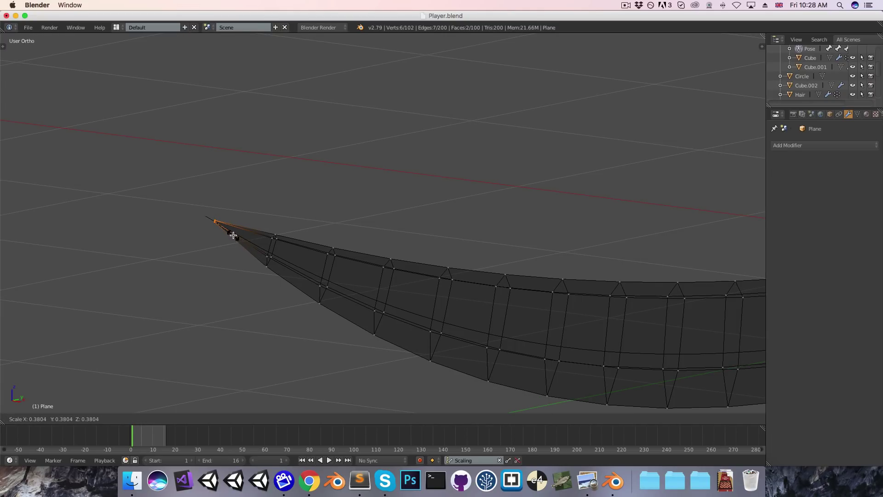
pyautogui.click(229, 227)
# Check the curved blade in solid shading from the right orthographic view
pyautogui.scroll(-4, 553, 276)
pyautogui.press('z')
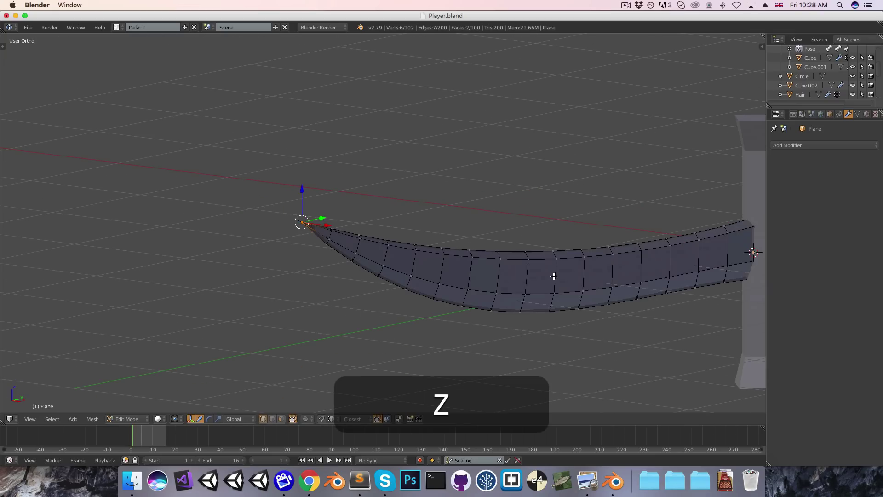
pyautogui.press('KP_3')
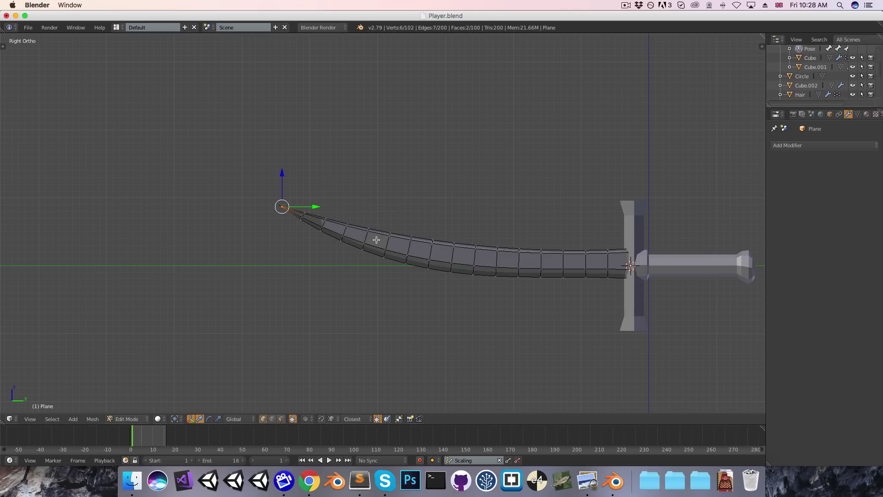
# Select only the upper-edge vertices about a third of the blade's length from the tip in wireframe, and enable proportional editing
pyautogui.press('a')
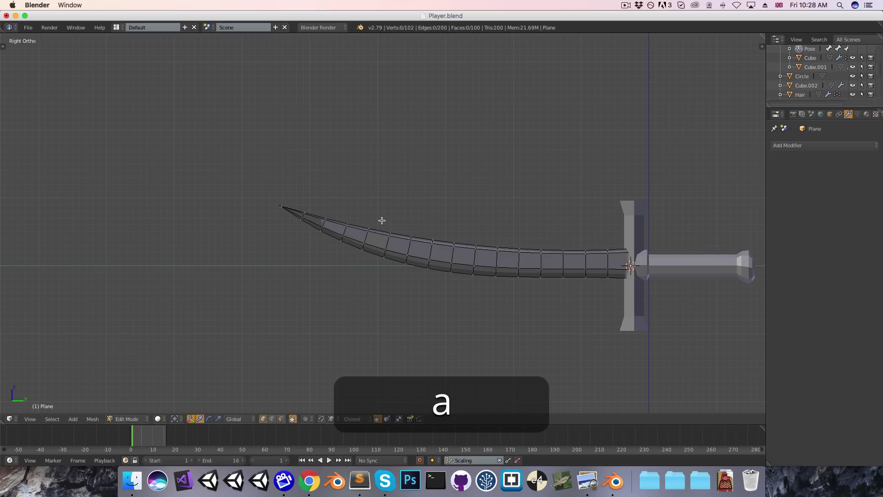
pyautogui.press('z')
pyautogui.press('b')
pyautogui.moveTo(380, 222); pyautogui.dragTo(402, 241)
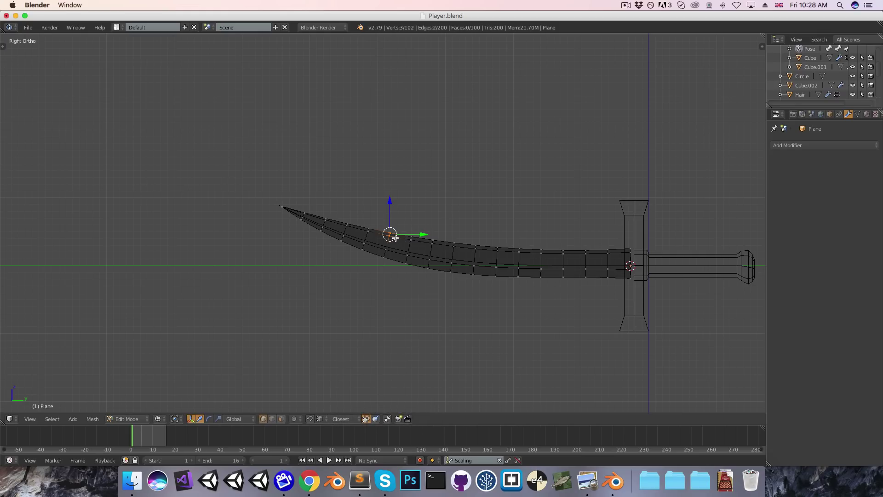
pyautogui.press('o')
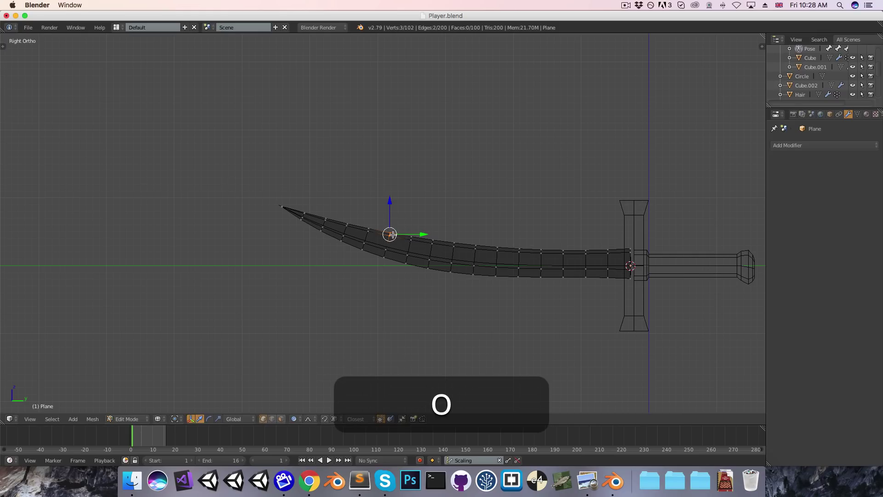
pyautogui.press('g')
pyautogui.scroll(-5, 391, 235)
pyautogui.scroll(-7, 394, 235)
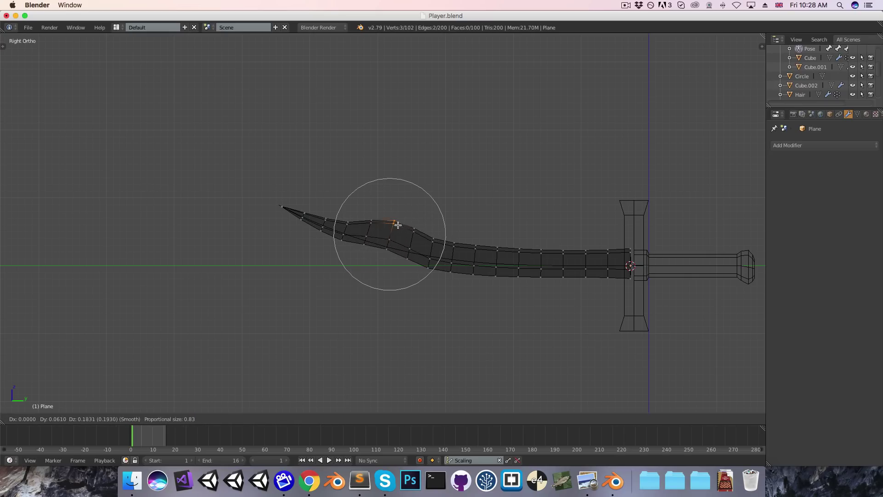
pyautogui.rightClick(398, 225)
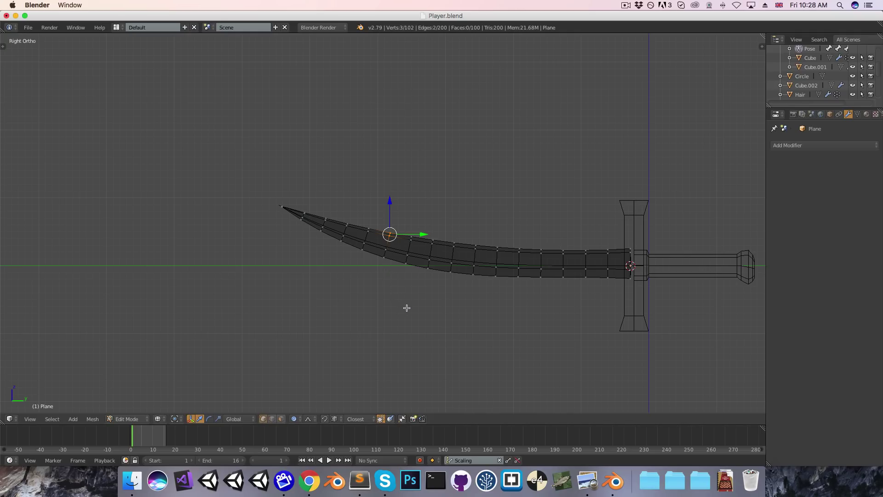
# Switch to face selection and select the loop of narrow faces running along the blade's upper and lower edges
pyautogui.moveTo(430, 275)
pyautogui.mouseDown(button='middle')
pyautogui.moveTo(438, 264)
pyautogui.moveTo(426, 276)
pyautogui.mouseUp(button='middle')
pyautogui.hotkey('ctrl', 'Tab')
pyautogui.click(407, 292)
pyautogui.press('z')
pyautogui.moveTo(515, 281); pyautogui.dragTo(506, 296, button='middle')
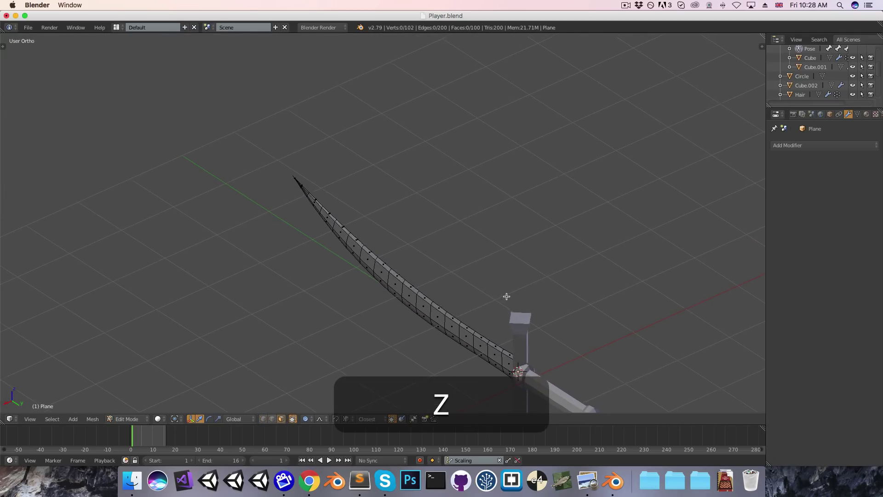
pyautogui.keyDown('alt'); pyautogui.rightClick(444, 313); pyautogui.keyUp('alt')
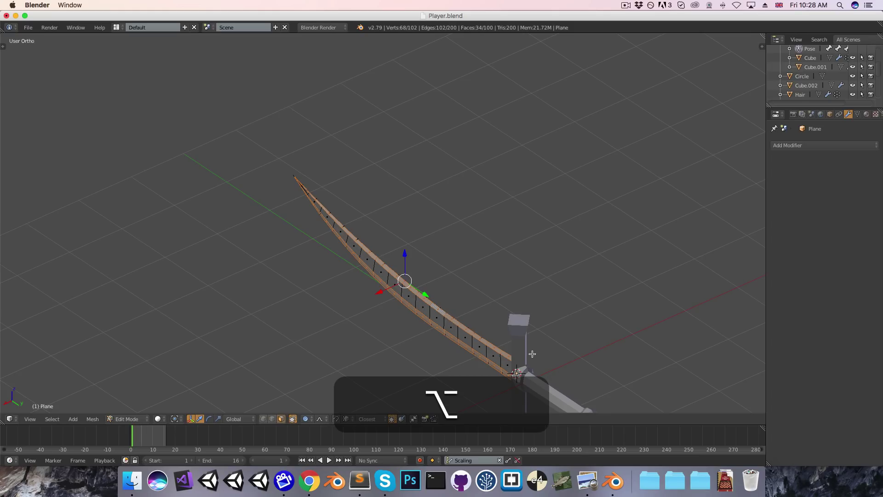
# Deselect the faces along the blade's lower edge and at its base, keeping only the upper-edge strip selected
pyautogui.press('KP_3')
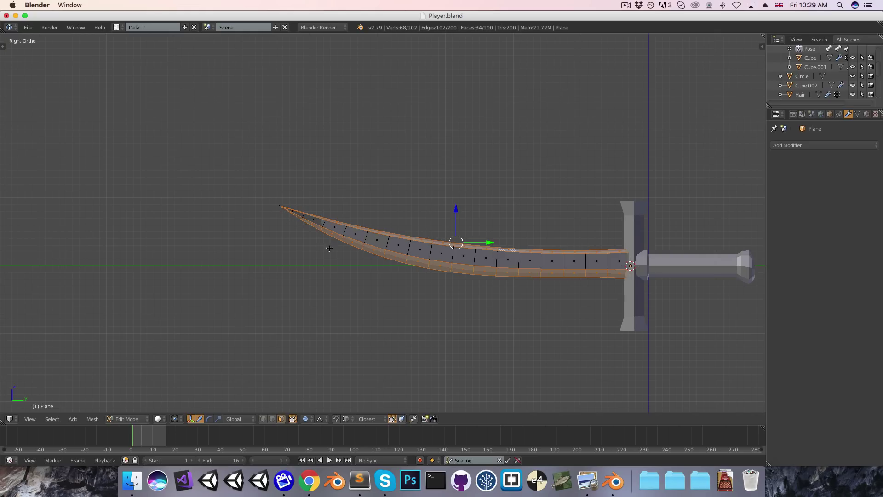
pyautogui.press('z')
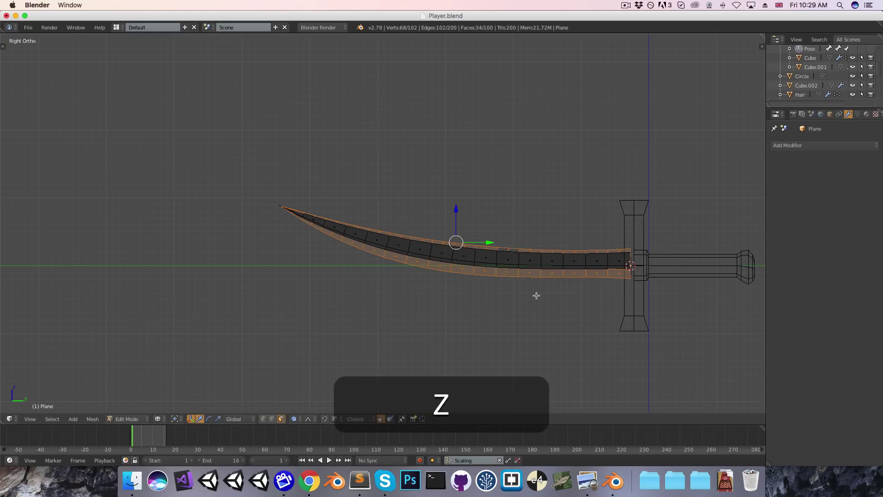
pyautogui.press('c')
pyautogui.moveTo(631, 282)
pyautogui.mouseDown(button='middle')
pyautogui.moveTo(415, 264)
pyautogui.moveTo(290, 221)
pyautogui.mouseUp(button='middle')
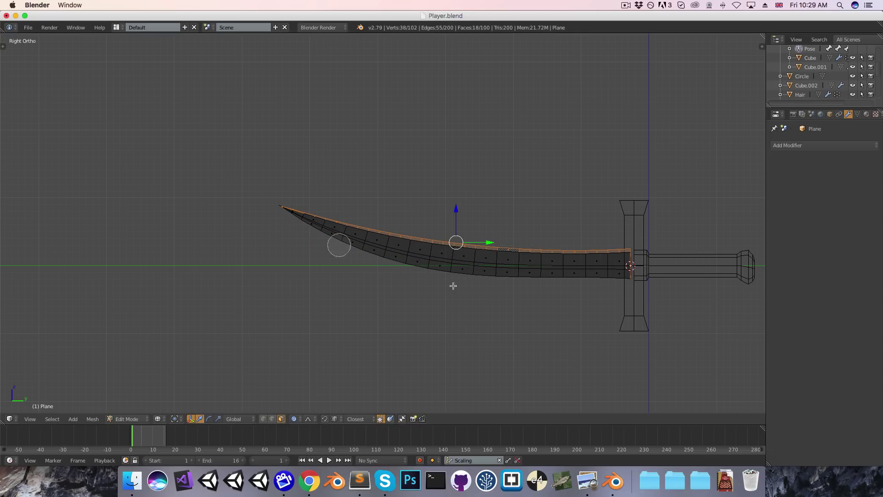
pyautogui.moveTo(633, 278); pyautogui.dragTo(631, 265, button='middle')
pyautogui.press('Escape')
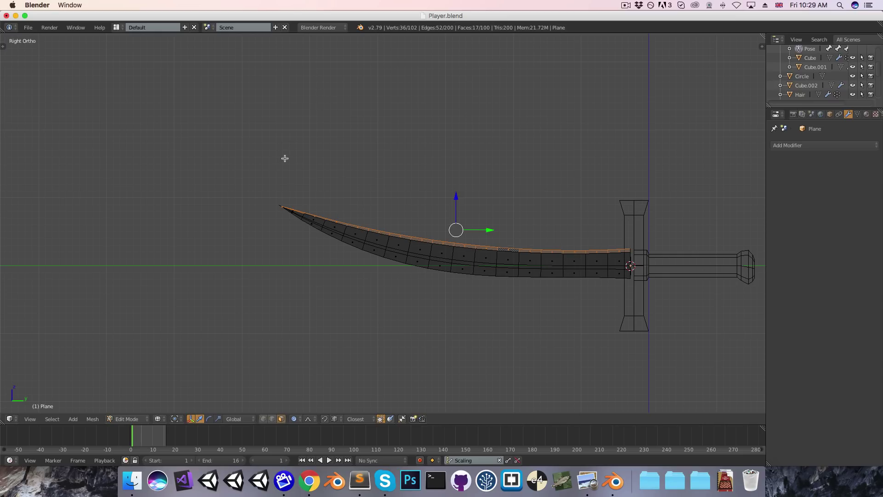
# Deselect the upper-strip faces at the blade's tip and hide all unselected geometry
pyautogui.scroll(4, 276, 176)
pyautogui.press('c')
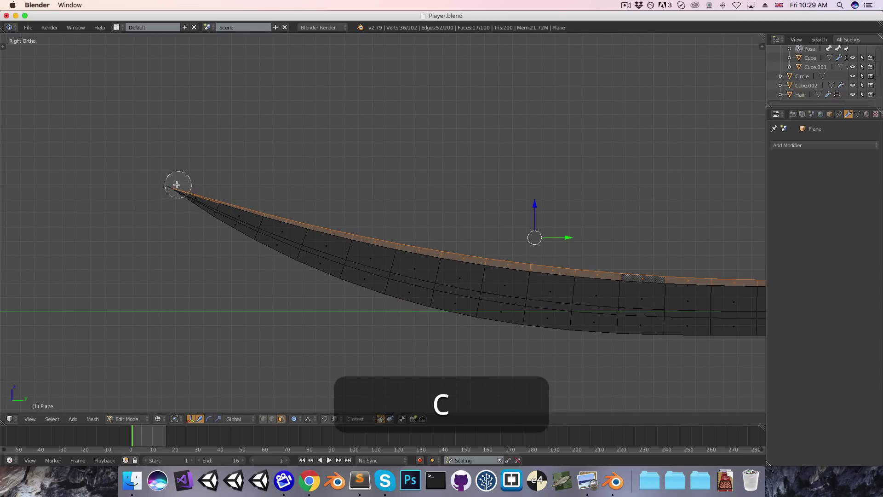
pyautogui.moveTo(171, 193); pyautogui.dragTo(189, 192, button='middle')
pyautogui.press('Escape')
pyautogui.scroll(-3, 189, 193)
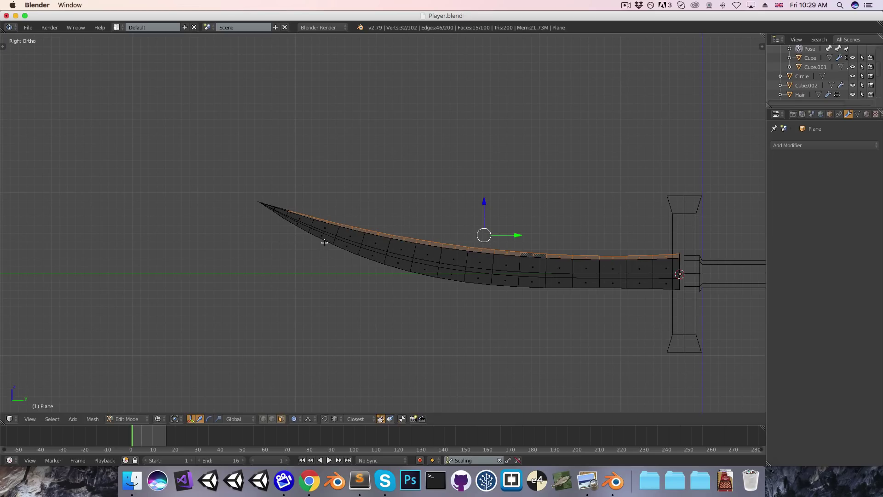
pyautogui.hotkey('shift', 'h')
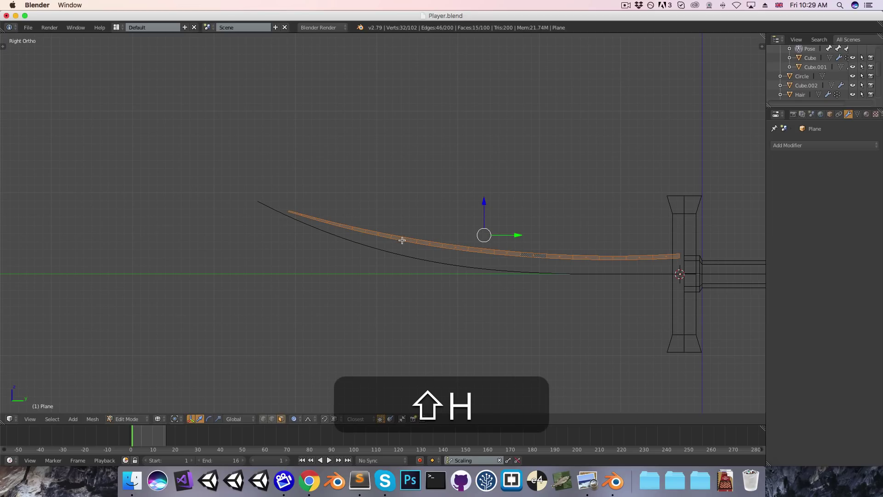
# Switch to vertex selection and select only the vertex pair on the visible strip about a third of the way from the tip
pyautogui.hotkey('ctrl', 'Tab')
pyautogui.click(381, 204)
pyautogui.press('a')
pyautogui.press('b')
pyautogui.moveTo(377, 224); pyautogui.dragTo(395, 245)
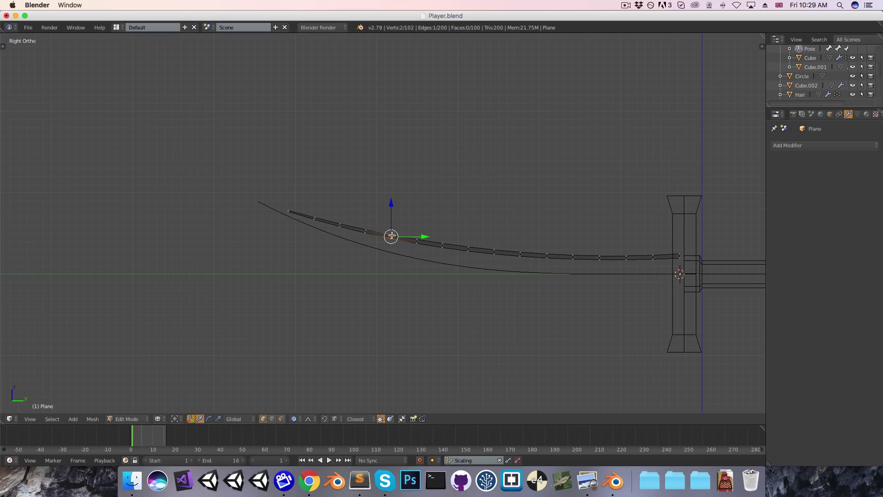
# Try to raise the selected vertex pair with Smooth proportional falloff over a size of 1.10, and undo the move
pyautogui.press('g')
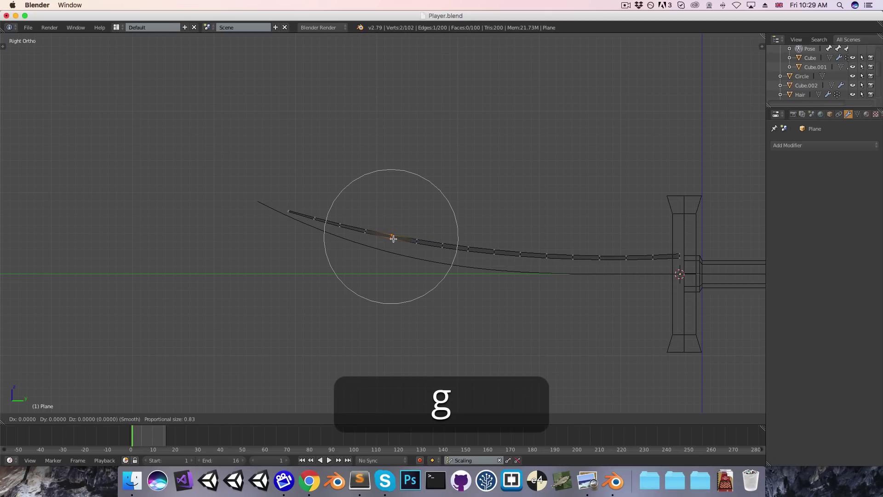
pyautogui.scroll(-3, 394, 221)
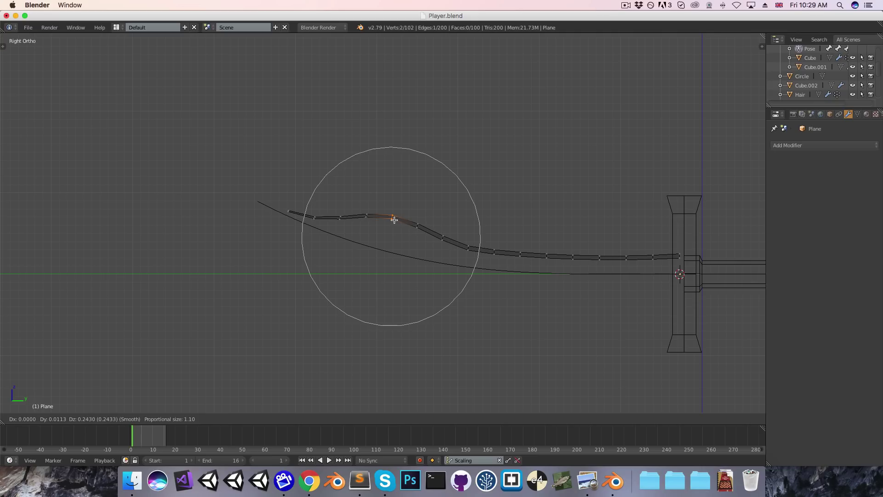
pyautogui.click(395, 219)
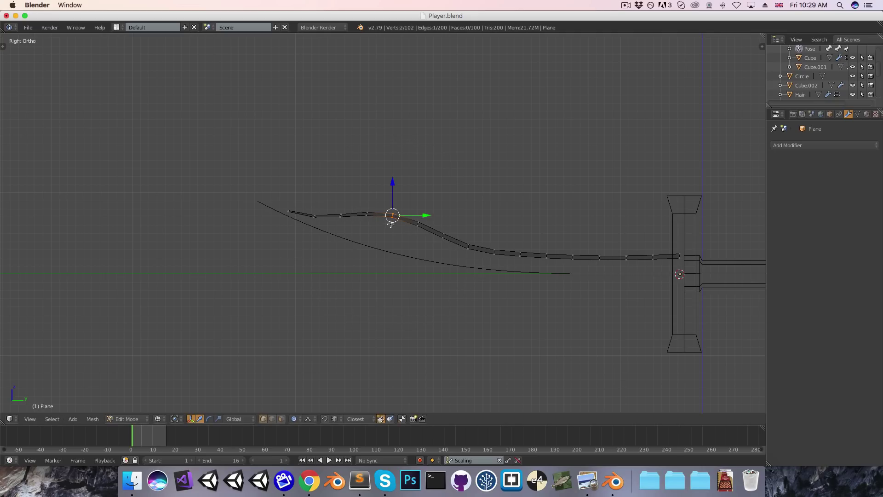
pyautogui.press('super+z')
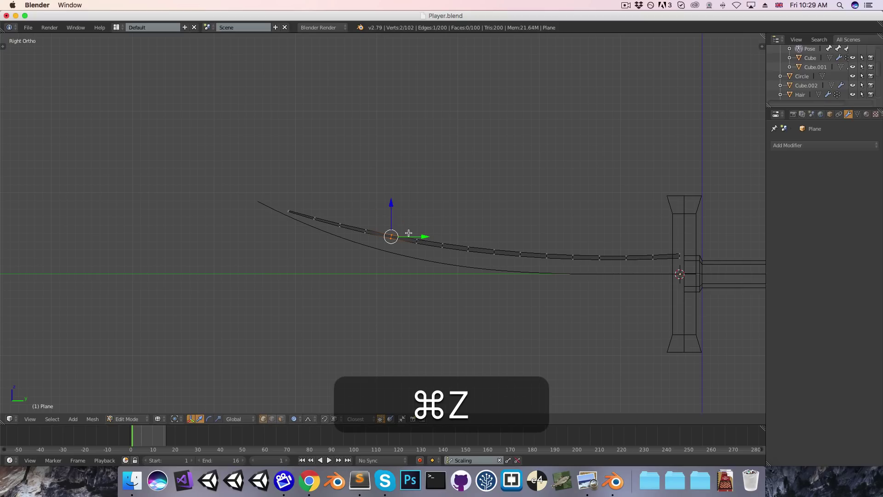
# Set the proportional falloff to Sharp and raise the selected vertex pair about 0.36 along Z with a proportional size of 1.33
pyautogui.click(310, 419)
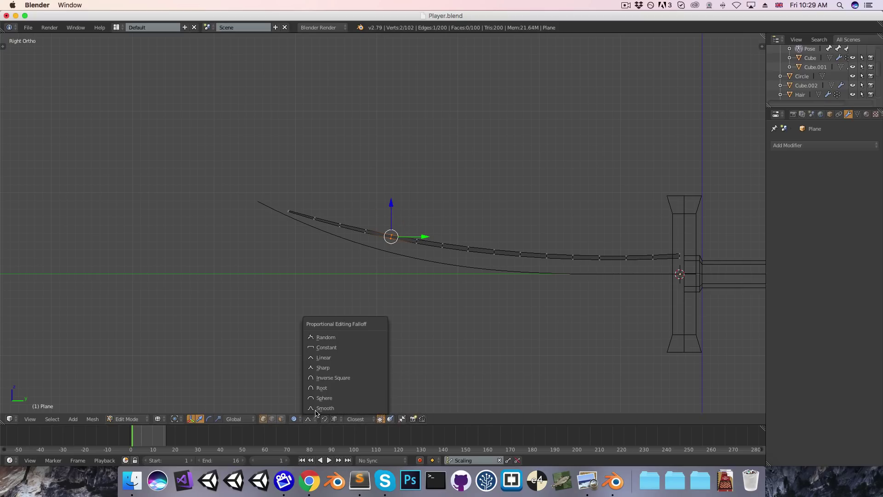
pyautogui.click(323, 371)
pyautogui.press('g')
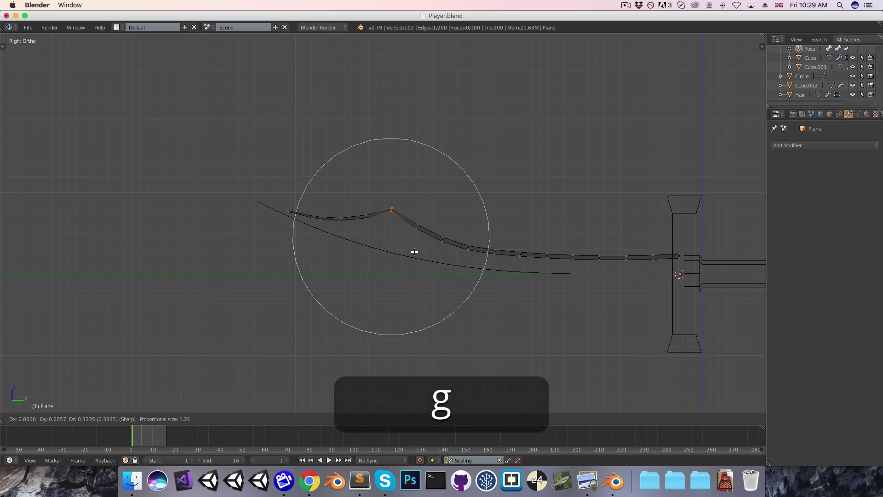
pyautogui.scroll(-1, 415, 249)
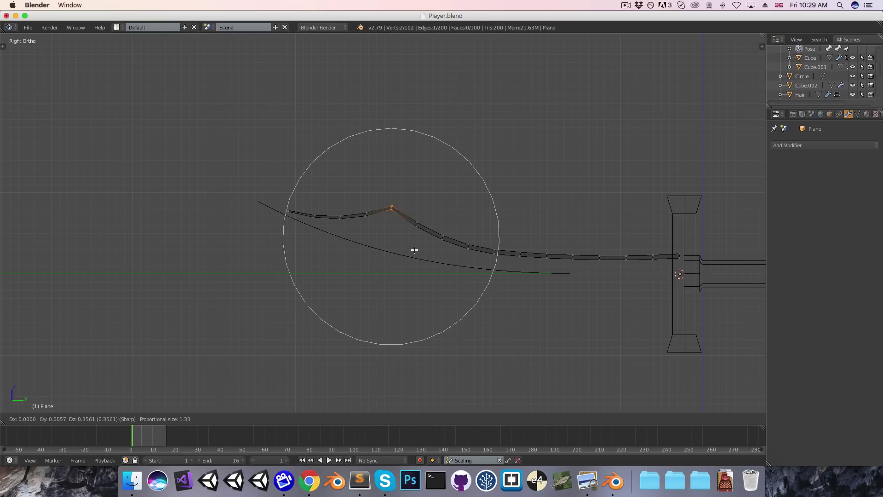
pyautogui.click(415, 250)
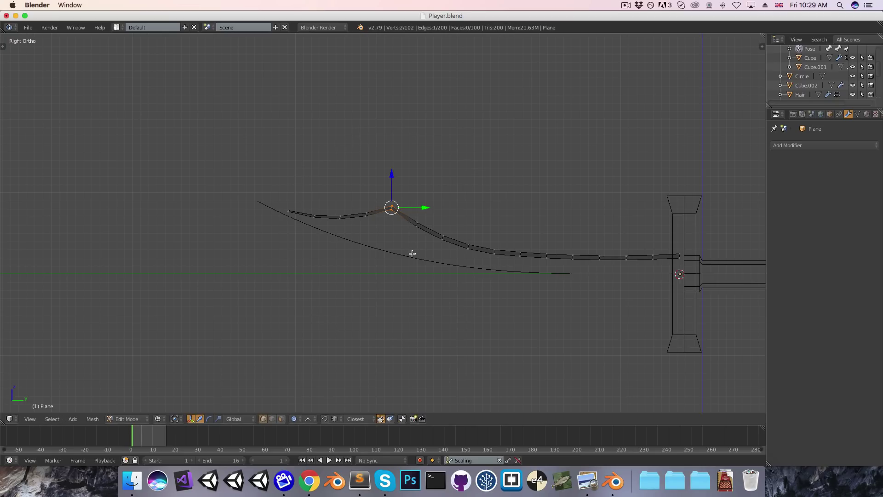
# Reveal the hidden blade geometry and leave Edit Mode to check the spiked blade silhouette
pyautogui.hotkey('alt', 'h')
pyautogui.hotkey('alt', 'Tab')
pyautogui.press('a')
pyautogui.scroll(-5, 412, 254)
pyautogui.scroll(5, 406, 264)
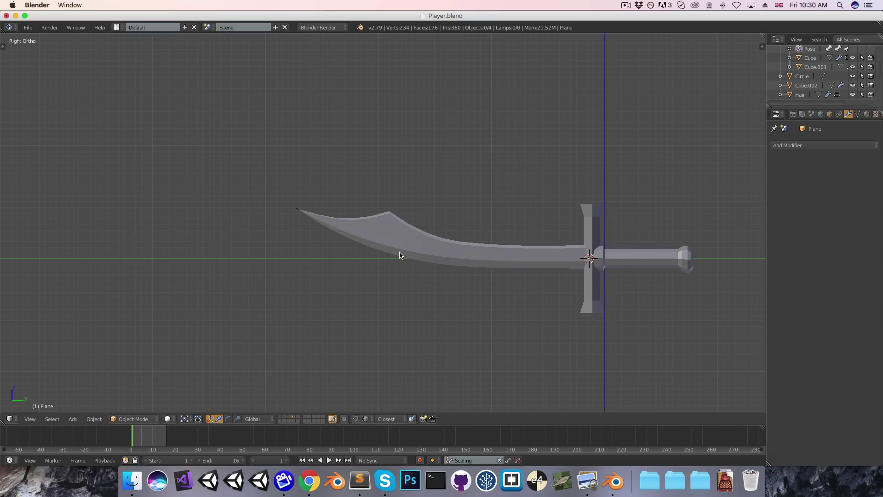
# Re-enter Edit Mode and undo back to before the spike was raised on the upper-edge strip
pyautogui.press('Tab')
pyautogui.press('a')
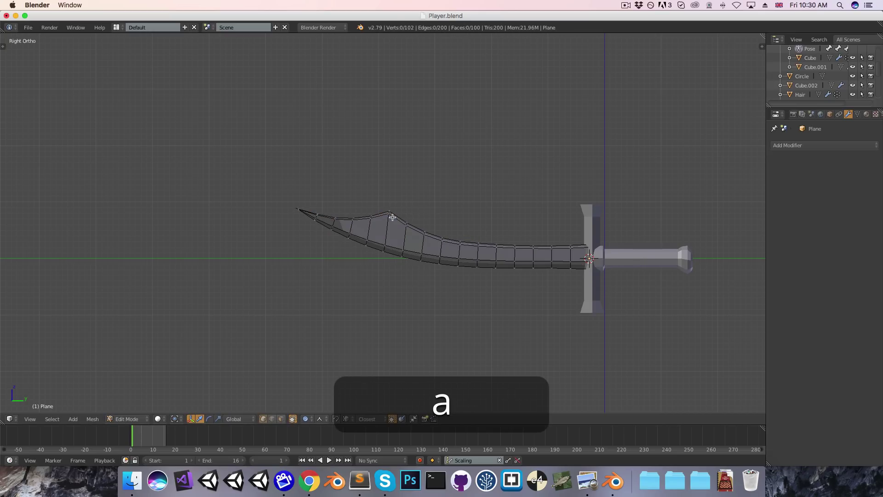
pyautogui.scroll(2, 392, 217)
pyautogui.press('super+z')
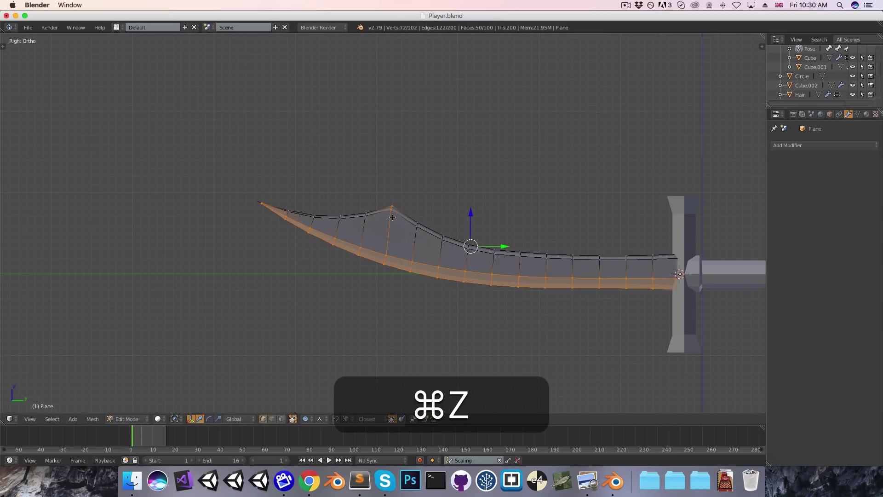
pyautogui.press('super+z')
pyautogui.press('super+z')
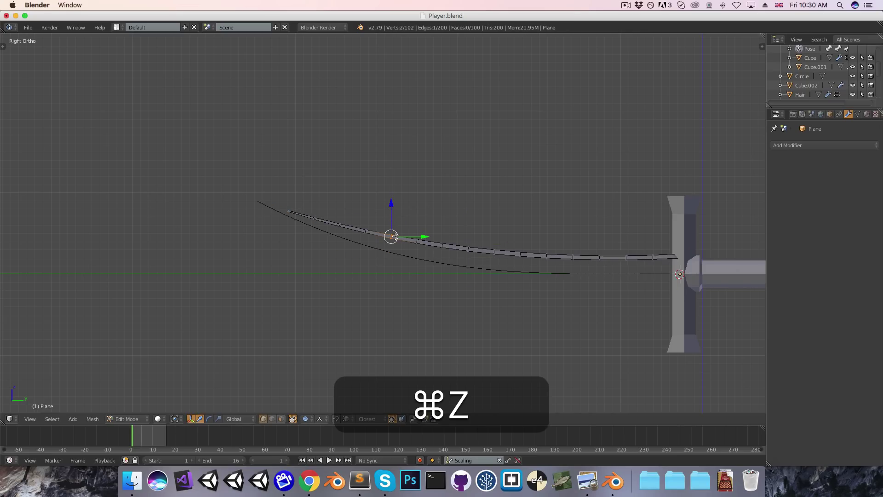
# Raise the selected vertex pair about 0.26 along Z with Sharp proportional falloff and return to Object Mode
pyautogui.press('g')
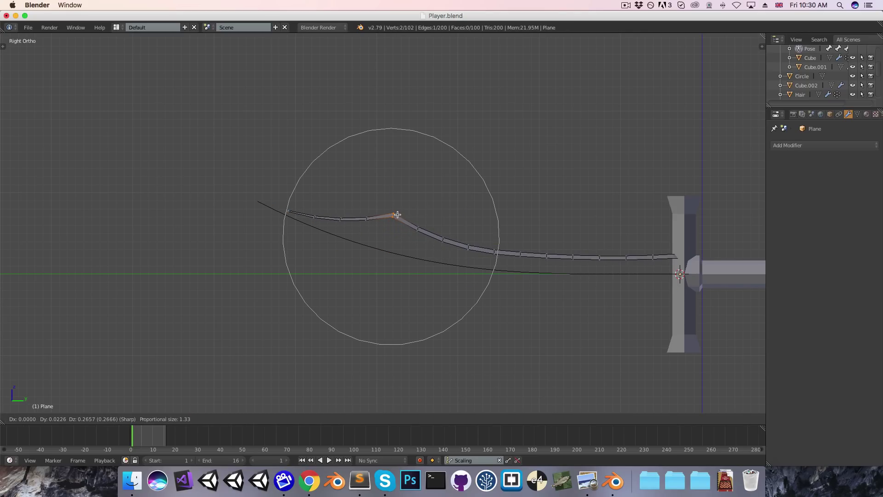
pyautogui.click(396, 217)
pyautogui.press('Tab')
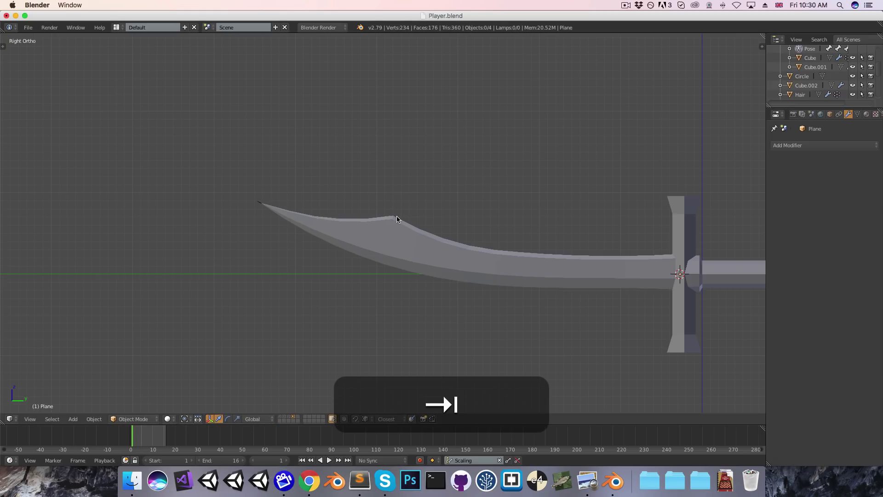
pyautogui.scroll(-5, 397, 219)
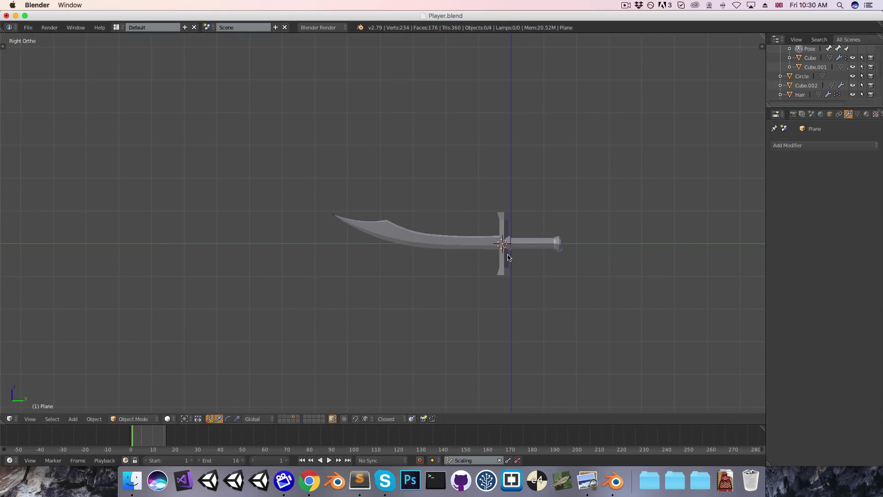
pyautogui.scroll(4, 344, 220)
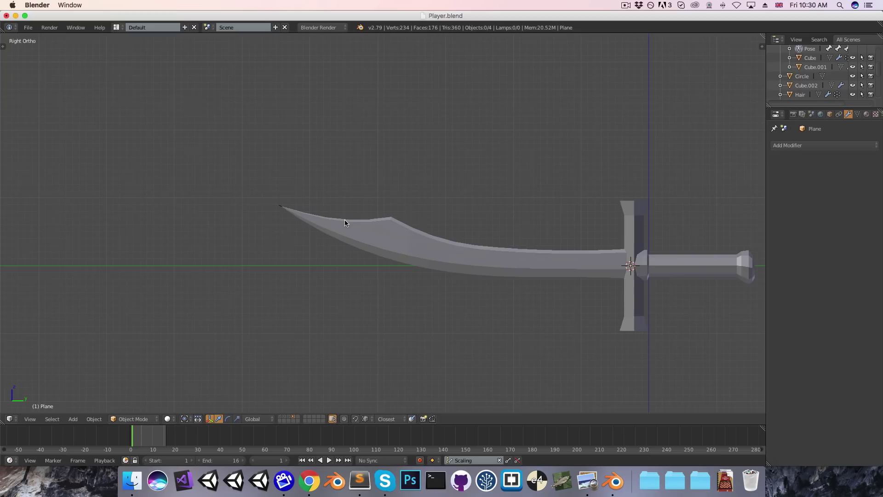
# Delete the NurbsPath curve that was used to bend the blade
pyautogui.rightClick(278, 200)
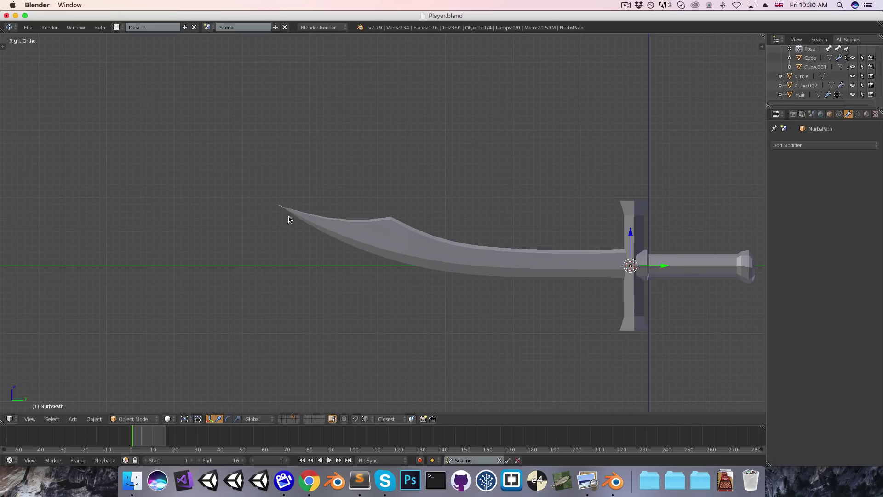
pyautogui.press('x')
pyautogui.click(462, 245)
pyautogui.keyDown('shift'); pyautogui.moveTo(530, 255); pyautogui.dragTo(397, 241, button='middle'); pyautogui.keyUp('shift')
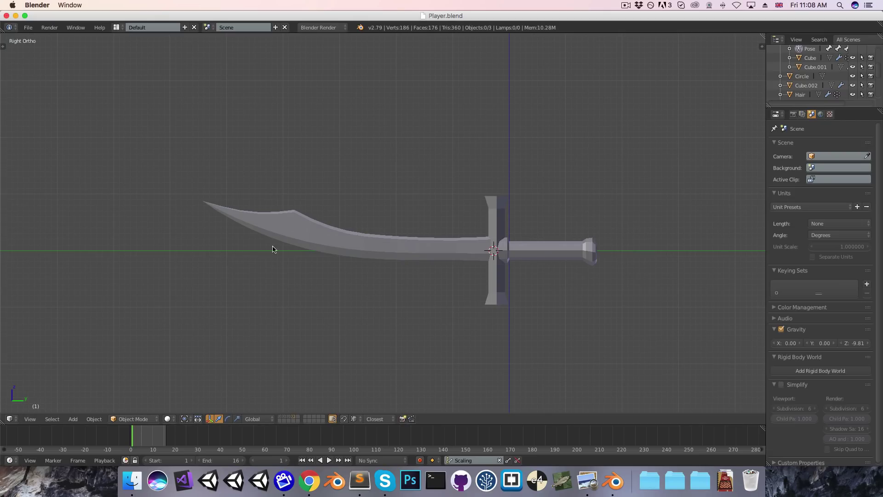
# Slim the crossguard by scaling its mesh to about 0.70 in X and Y with Z locked and proportional editing off
pyautogui.moveTo(263, 256); pyautogui.dragTo(375, 273, button='middle')
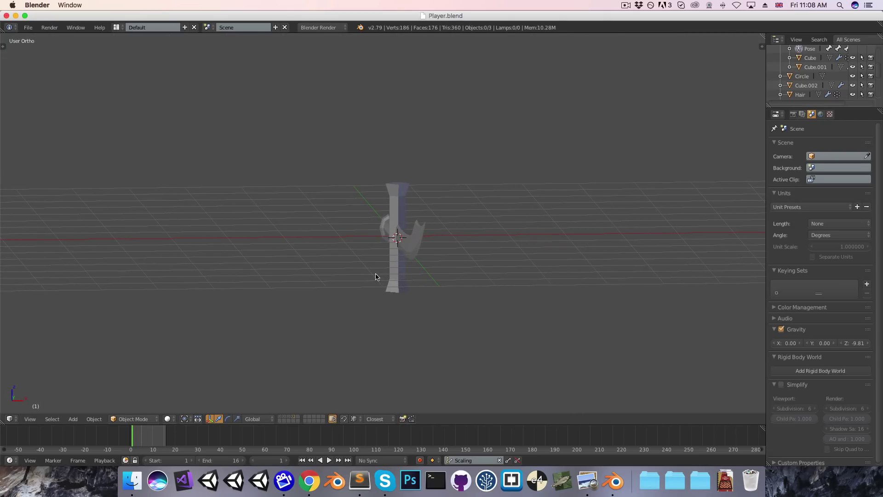
pyautogui.press('KP_1')
pyautogui.rightClick(416, 293)
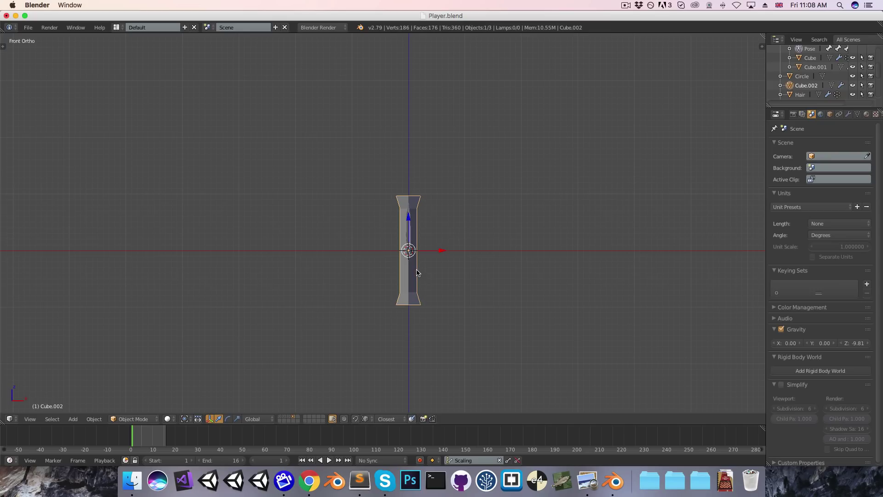
pyautogui.press('Tab')
pyautogui.press('o')
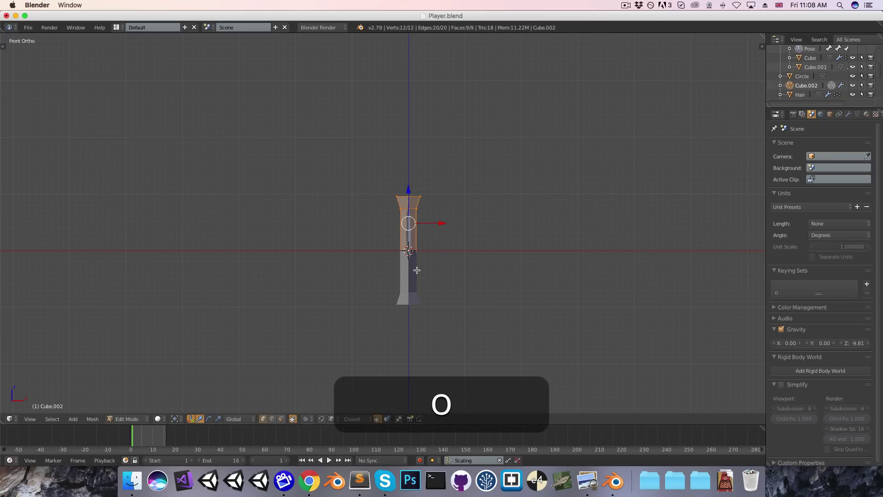
pyautogui.press('s')
pyautogui.hotkey('shift', 'z')
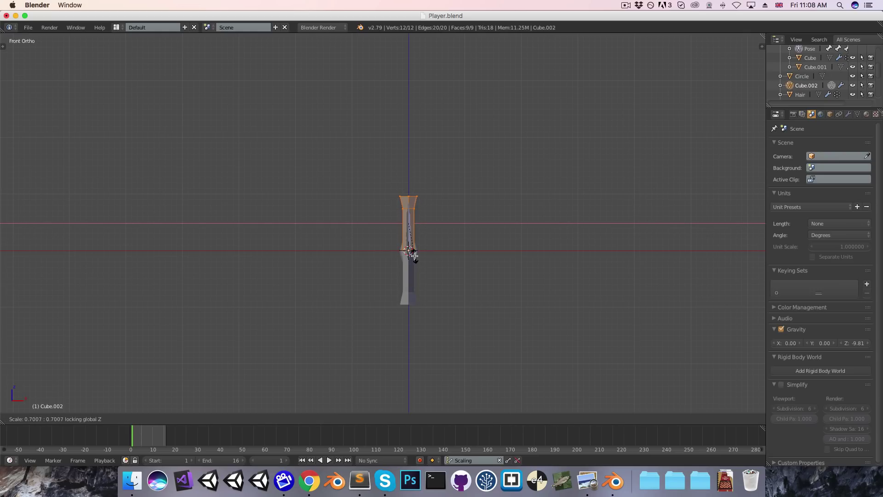
pyautogui.click(414, 255)
pyautogui.press('Tab')
pyautogui.press('a')
pyautogui.moveTo(473, 277); pyautogui.dragTo(381, 277, button='middle')
pyautogui.press('3')
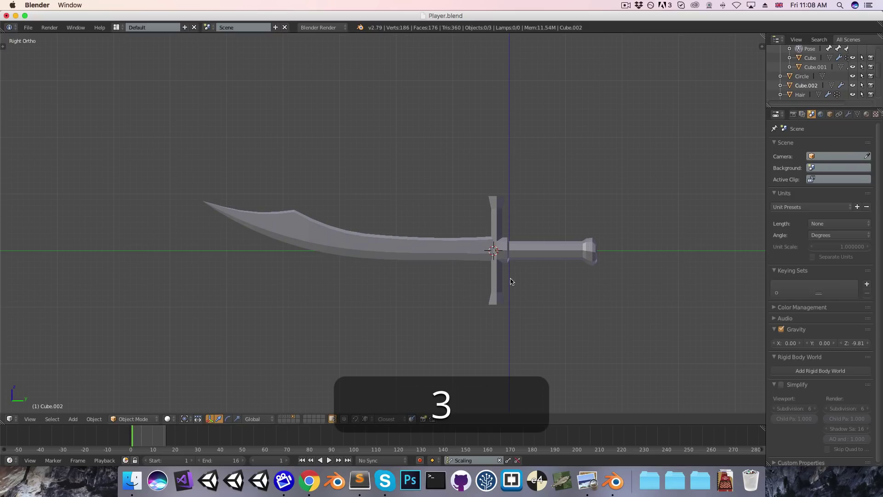
# Narrow the handle's blade-side end face to about 0.58 along X and return to Object Mode
pyautogui.scroll(3, 427, 258)
pyautogui.moveTo(428, 258); pyautogui.dragTo(475, 251, button='middle')
pyautogui.rightClick(475, 252)
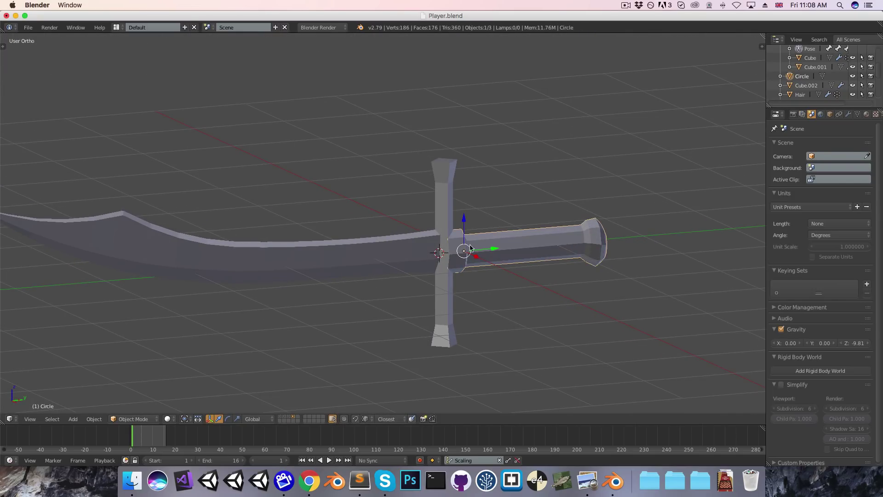
pyautogui.press('Tab')
pyautogui.scroll(2, 477, 261)
pyautogui.scroll(2, 514, 285)
pyautogui.moveTo(516, 287); pyautogui.dragTo(536, 283, button='middle')
pyautogui.press('s')
pyautogui.press('x')
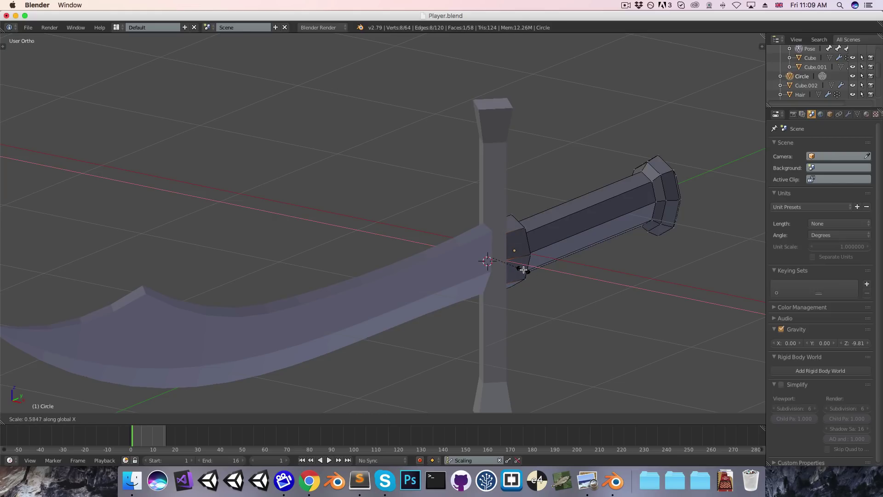
pyautogui.click(523, 269)
pyautogui.press('Tab')
# Reveal the blade's hidden geometry and move its base vertices along Y into the crossguard
pyautogui.moveTo(524, 269); pyautogui.dragTo(429, 260, button='middle')
pyautogui.rightClick(455, 268)
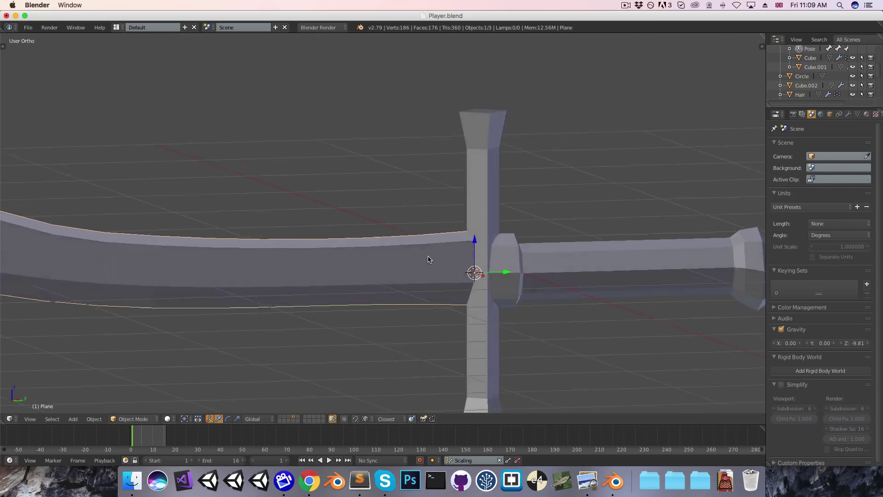
pyautogui.press('KP_3')
pyautogui.press('Tab')
pyautogui.hotkey('alt', 'h')
pyautogui.hotkey('alt', 'z')
pyautogui.press('a')
pyautogui.press('b')
pyautogui.moveTo(437, 210); pyautogui.dragTo(467, 330)
pyautogui.moveTo(487, 263); pyautogui.dragTo(491, 263)
pyautogui.press('z')
pyautogui.press('Tab')
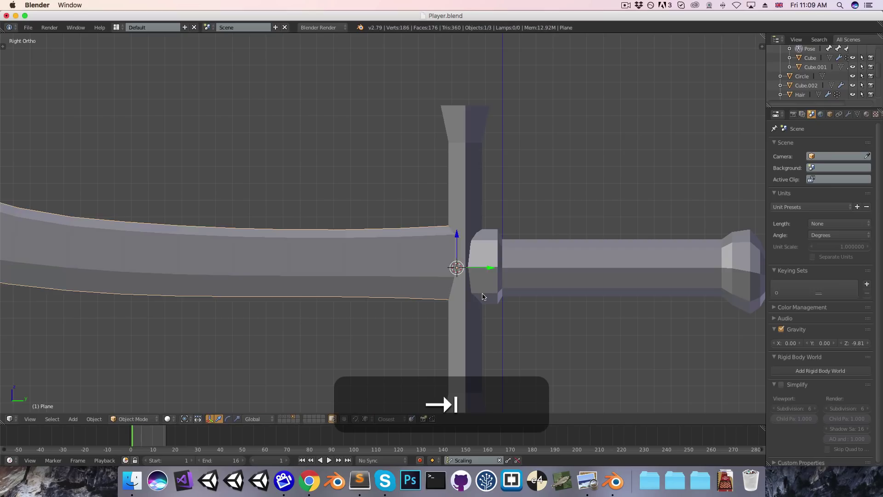
# Sketch a pointed guide shape with Grease Pencil where the blade meets the crossguard, and undo the stroke
pyautogui.press('d')
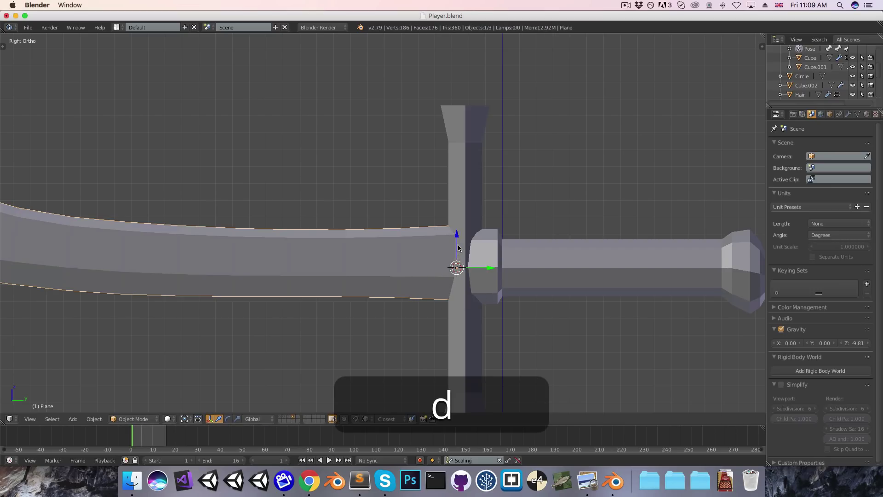
pyautogui.moveTo(458, 246)
pyautogui.mouseDown()
pyautogui.moveTo(422, 259)
pyautogui.moveTo(461, 264)
pyautogui.mouseUp()
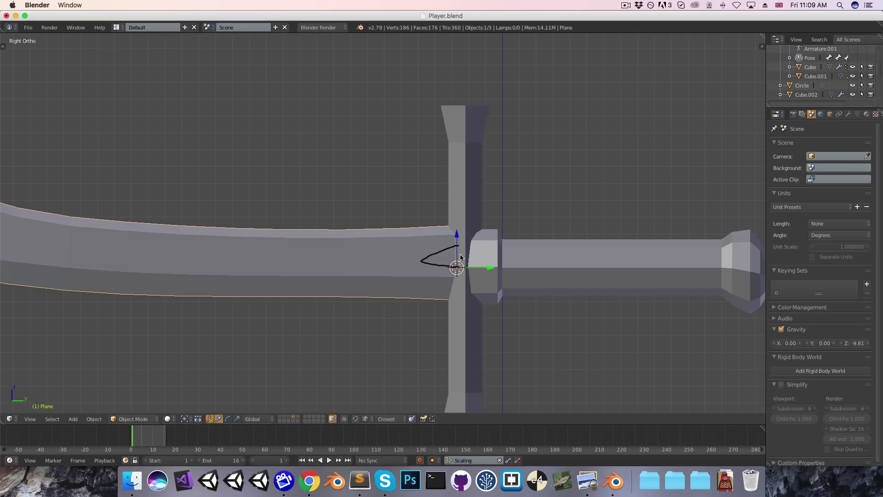
pyautogui.press('super+z')
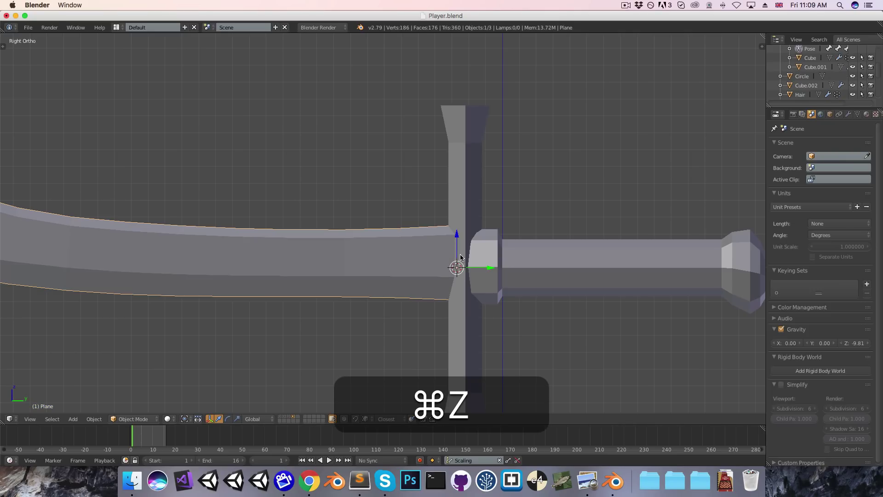
# Add a cube at the 3D cursor by the blade's base and scale it to about 0.13
pyautogui.hotkey('shift', 'a')
pyautogui.moveTo(459, 256)
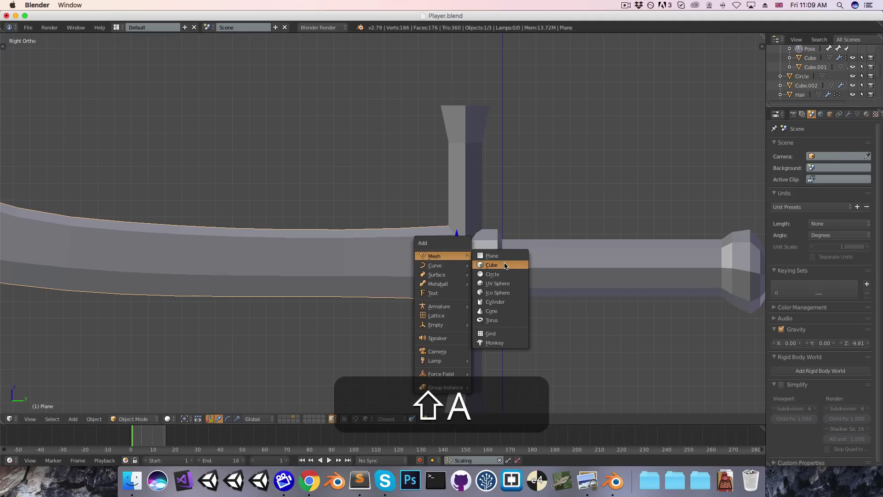
pyautogui.click(505, 266)
pyautogui.press('1')
pyautogui.press('s')
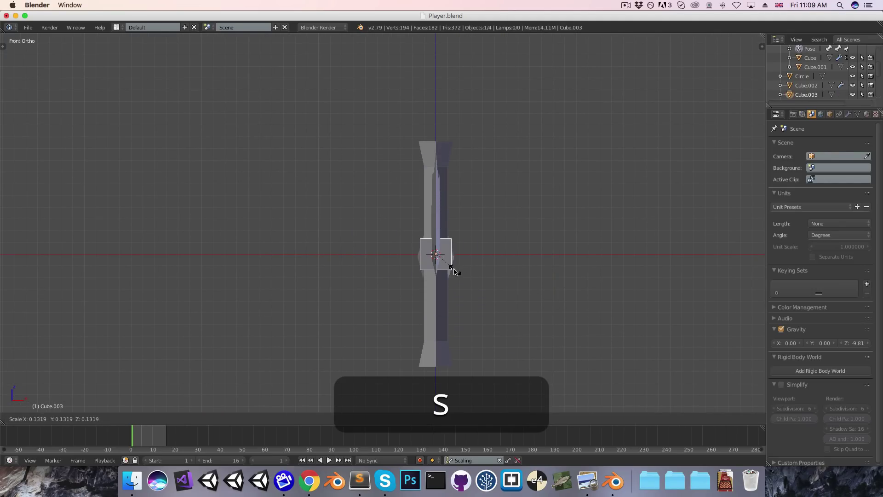
pyautogui.click(454, 271)
# Offset the small cube's mesh to the +X side of the crossguard in Edit Mode and add an X-axis Mirror modifier
pyautogui.scroll(3, 512, 299)
pyautogui.press('g')
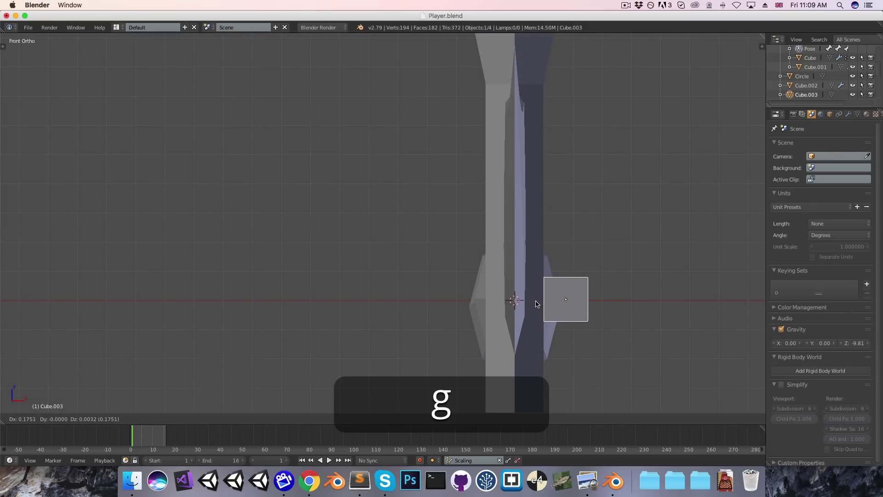
pyautogui.rightClick(540, 304)
pyautogui.press('Tab')
pyautogui.press('g')
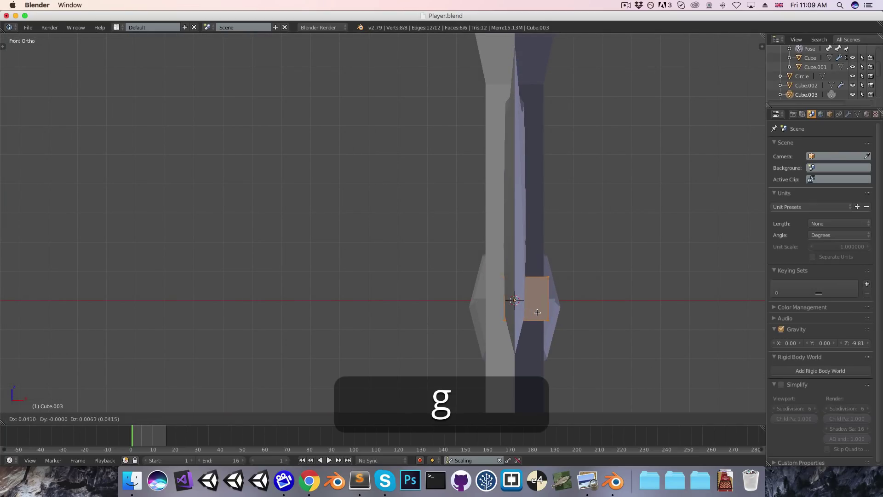
pyautogui.click(558, 310)
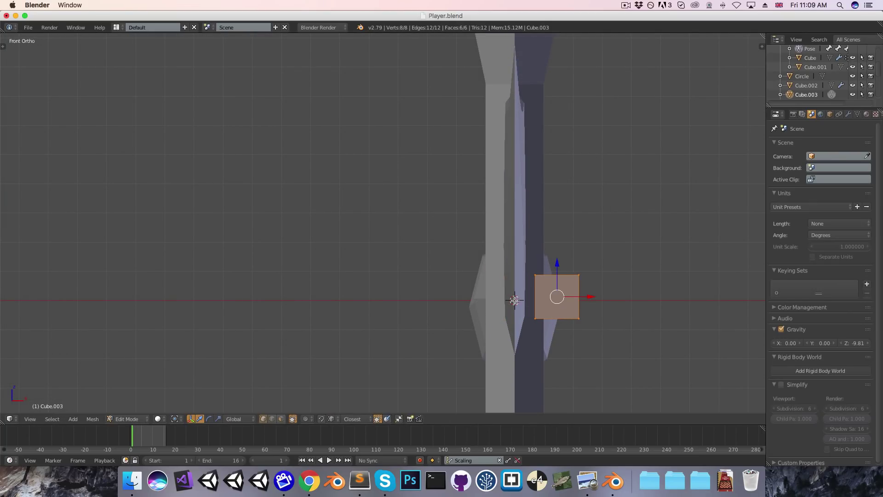
pyautogui.click(848, 114)
pyautogui.click(827, 145)
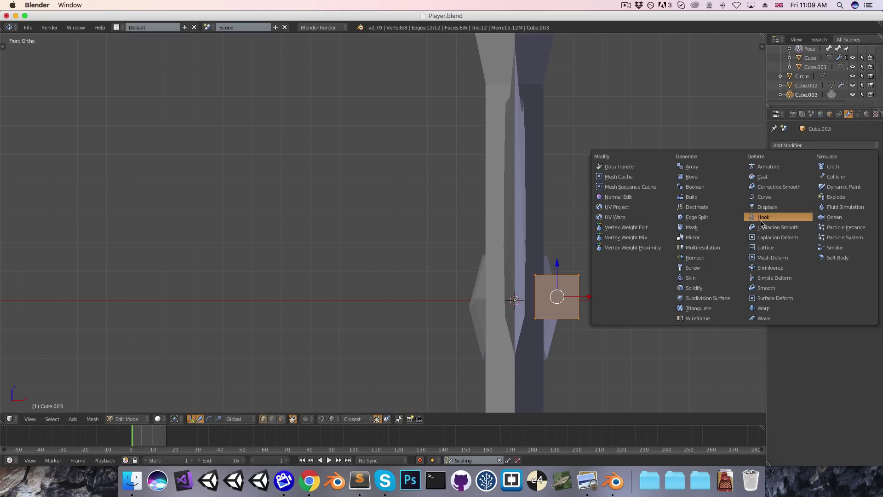
pyautogui.click(693, 237)
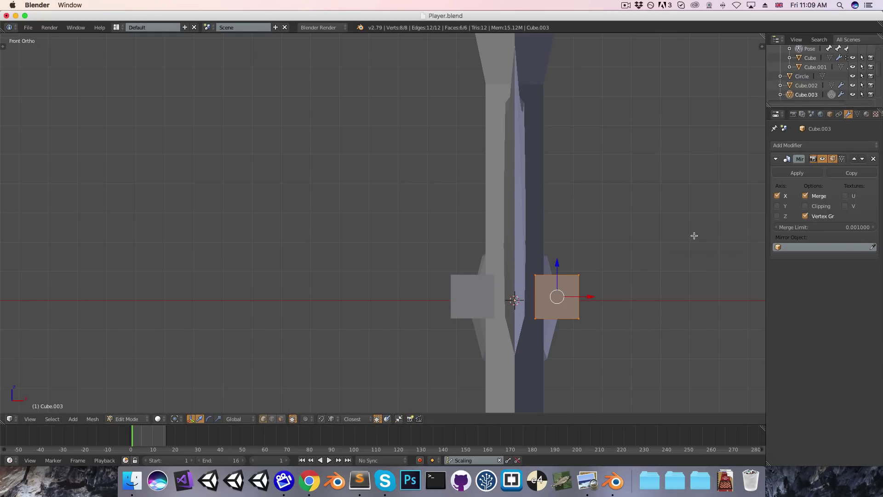
# Flatten the mirrored block along X and position it against the blade where it meets the crossguard
pyautogui.press('s')
pyautogui.press('x')
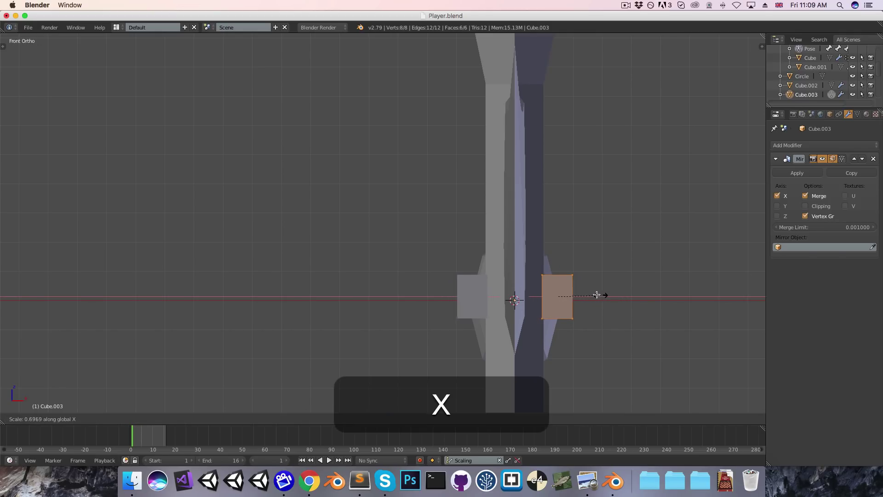
pyautogui.click(570, 294)
pyautogui.press('g')
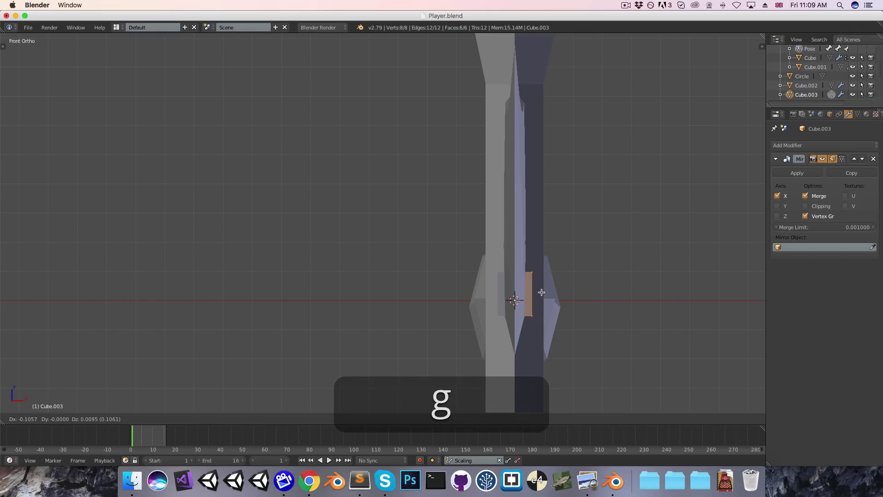
pyautogui.click(536, 295)
pyautogui.press('3')
pyautogui.hotkey('shift', '3')
pyautogui.hotkey('shift', 'g')
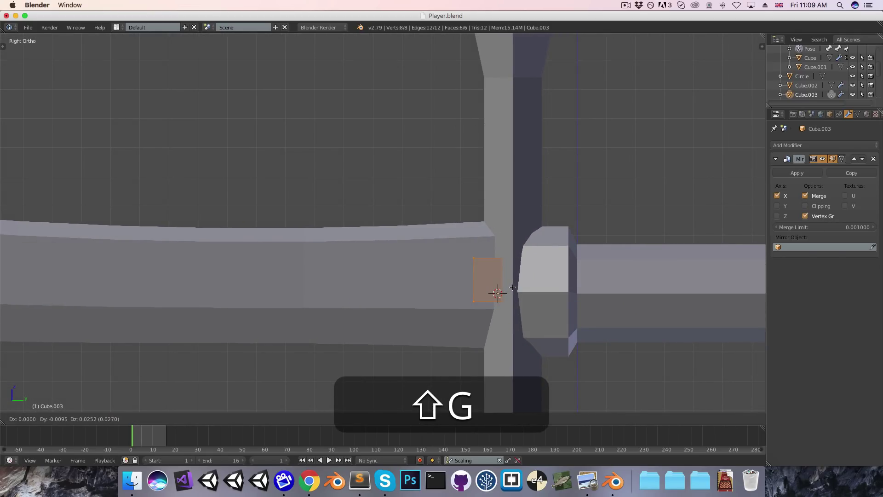
# Extend the block's blade-side face along negative Y so the block reaches over the blade
pyautogui.press('z')
pyautogui.press('a')
pyautogui.press('b')
pyautogui.moveTo(449, 242); pyautogui.dragTo(489, 326)
pyautogui.press('g')
pyautogui.press('y')
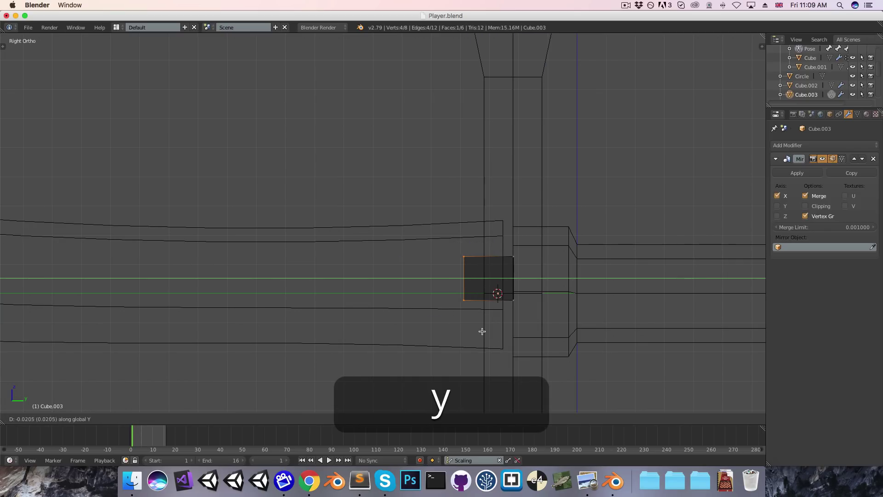
pyautogui.click(454, 319)
# Taper the block's blade-side end by scaling it along Z, and return to Object Mode in solid view
pyautogui.press('s')
pyautogui.press('z')
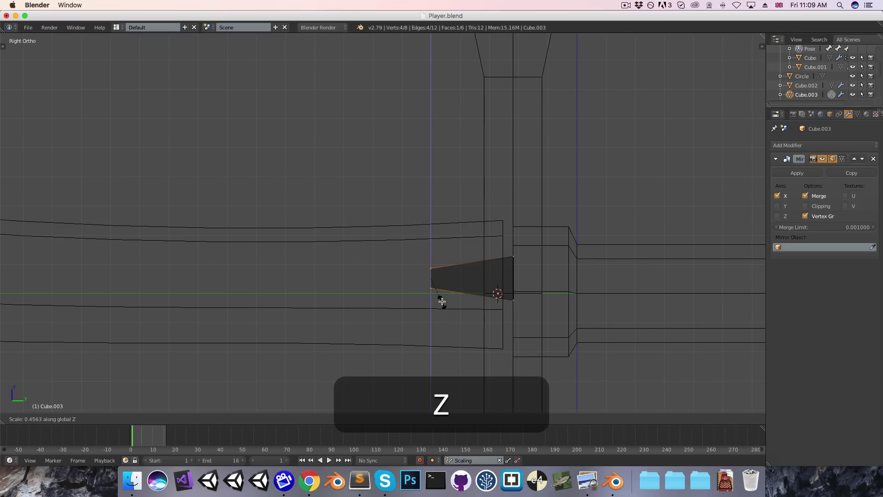
pyautogui.click(438, 293)
pyautogui.moveTo(434, 301); pyautogui.dragTo(453, 317, button='middle')
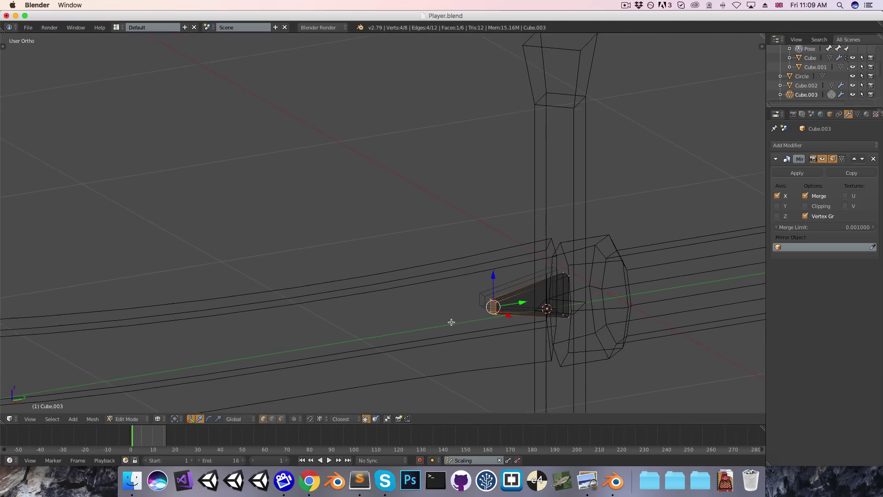
pyautogui.press('z')
pyautogui.moveTo(529, 317)
pyautogui.mouseDown(button='middle')
pyautogui.moveTo(554, 338)
pyautogui.moveTo(557, 298)
pyautogui.mouseUp(button='middle')
pyautogui.moveTo(557, 298); pyautogui.dragTo(551, 296)
pyautogui.press('Tab')
pyautogui.moveTo(551, 296); pyautogui.dragTo(475, 266, button='middle')
pyautogui.press('a')
pyautogui.press('3')
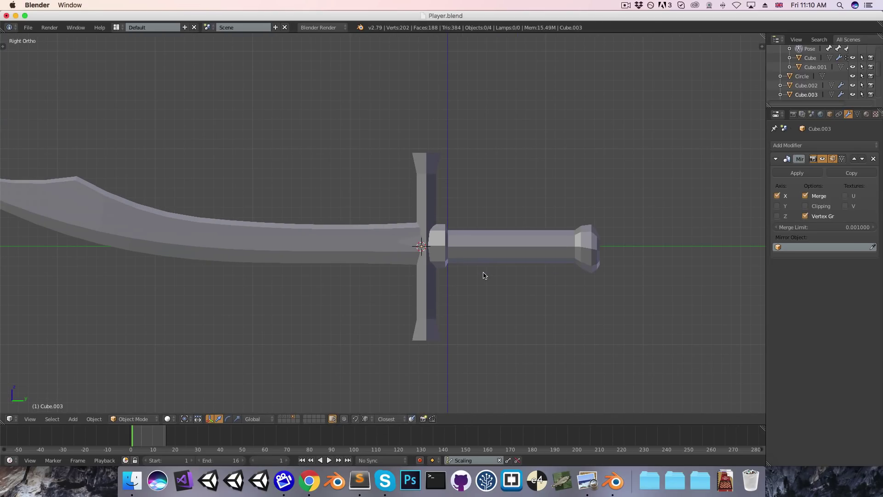
# Apply the Mirror modifiers of the crossguard and the tapered block
pyautogui.rightClick(426, 191)
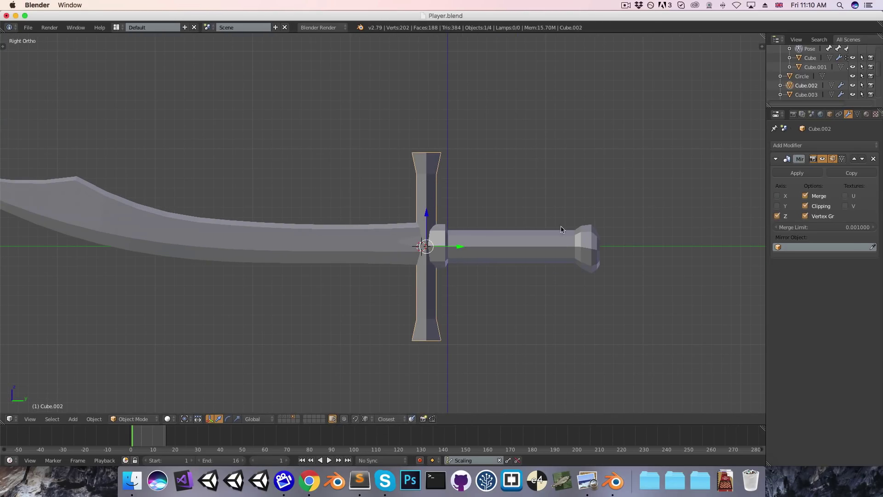
pyautogui.rightClick(413, 242)
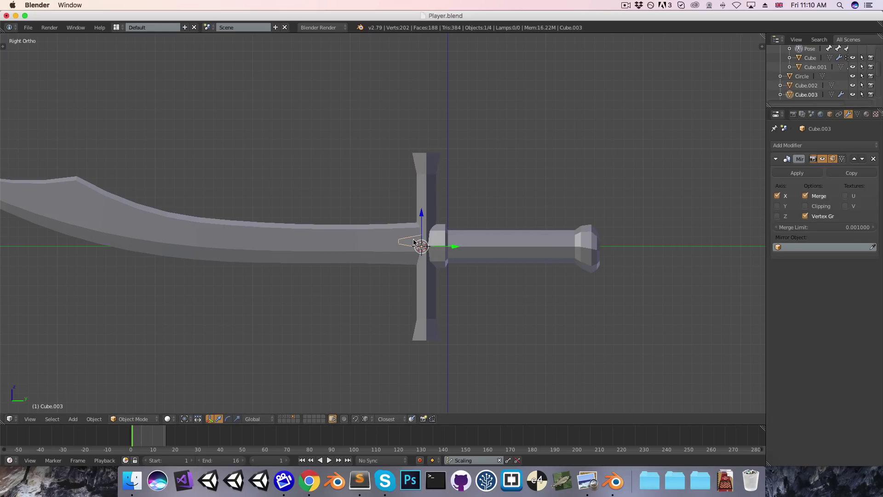
pyautogui.click(778, 173)
# Select the blade, crossguard, handle and tapered block and join them into one object
pyautogui.scroll(-3, 479, 195)
pyautogui.press('a')
pyautogui.press('b')
pyautogui.moveTo(141, 154); pyautogui.dragTo(497, 321)
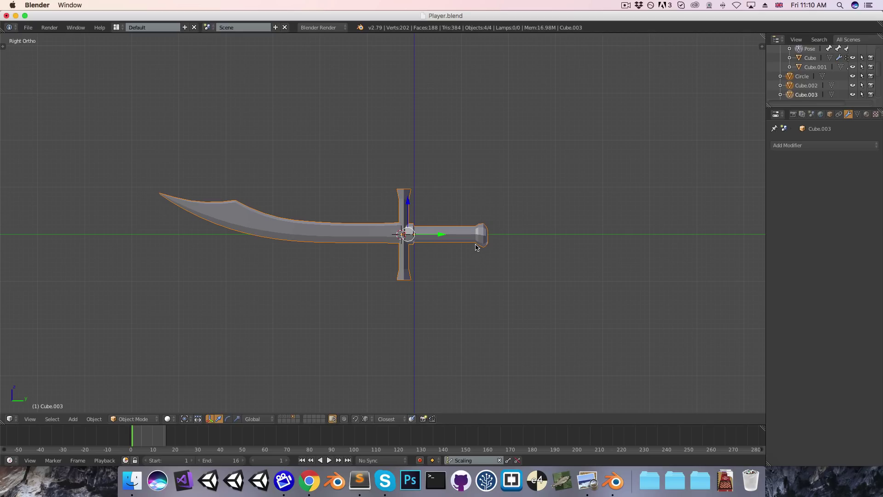
pyautogui.press('ctrl')
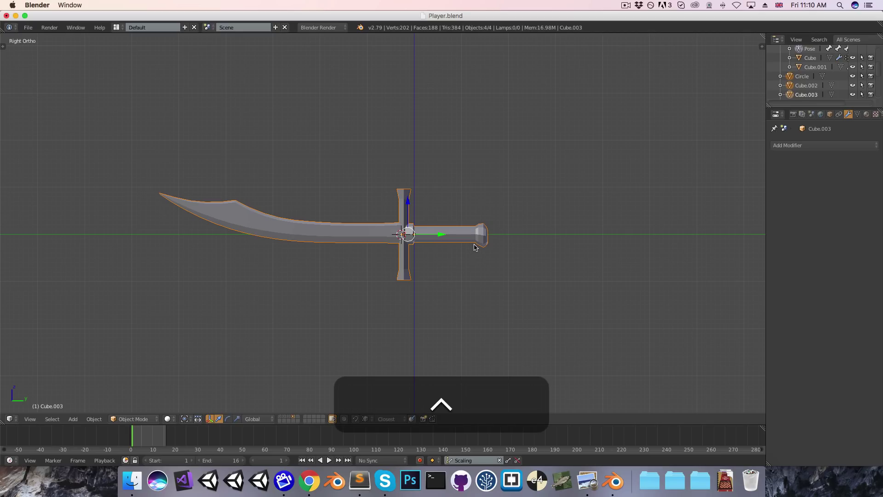
pyautogui.hotkey('ctrl', 'j')
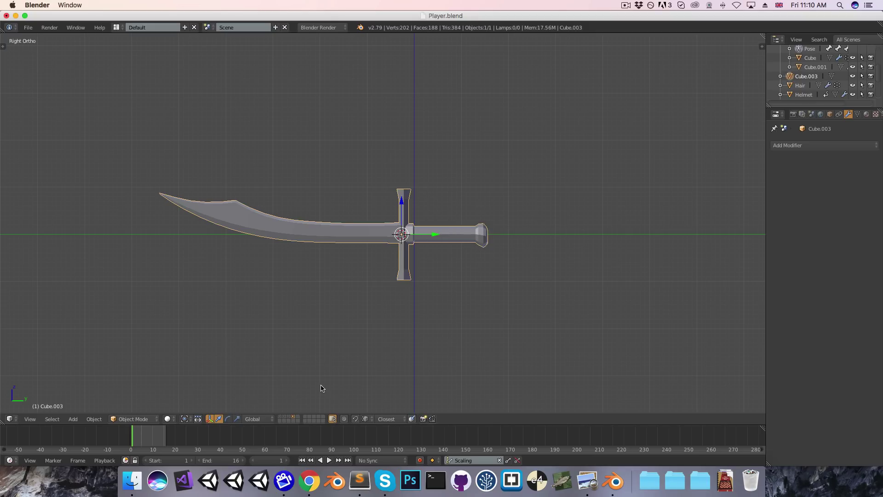
# Show the character's layers together with the sword and scale the sword down to suit the character
pyautogui.keyDown('shift'); pyautogui.click(287, 416); pyautogui.keyUp('shift')
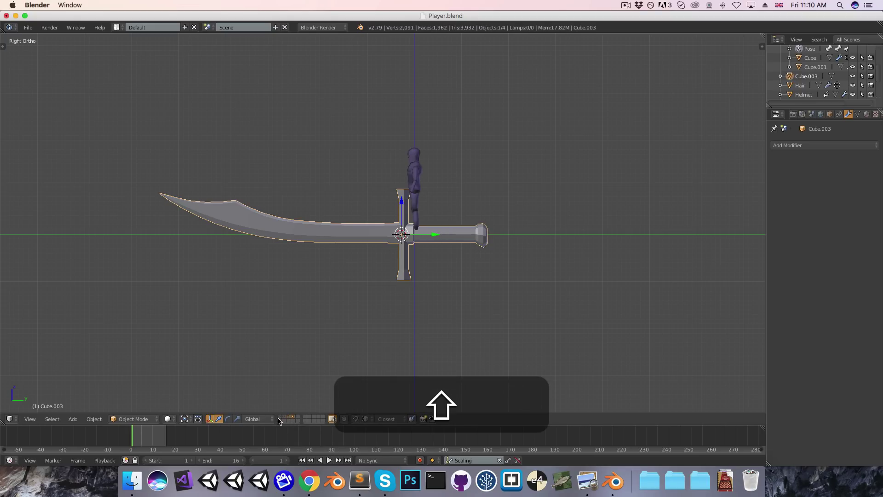
pyautogui.keyDown('shift'); pyautogui.click(287, 415); pyautogui.keyUp('shift')
pyautogui.scroll(5, 378, 252)
pyautogui.keyDown('shift'); pyautogui.scroll(3, 452, 308); pyautogui.keyUp('shift')
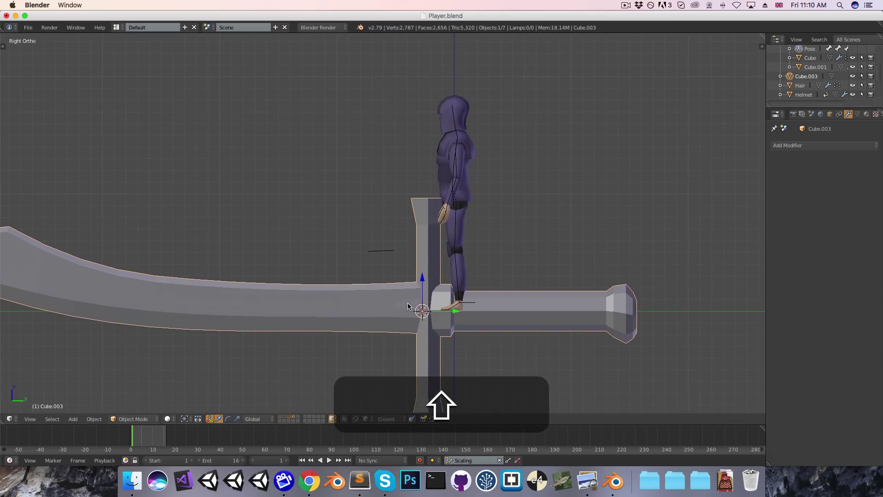
pyautogui.press('s')
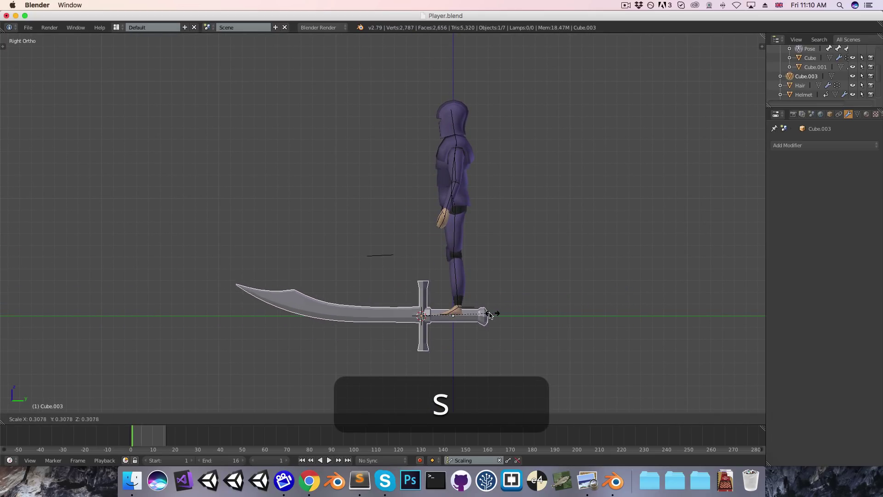
# Scale down the sword, raise it to hand height and shift it sideways to the character's hand
pyautogui.click(460, 317)
pyautogui.press('g')
pyautogui.click(467, 241)
pyautogui.press('KP_1')
pyautogui.press('g')
pyautogui.click(523, 237)
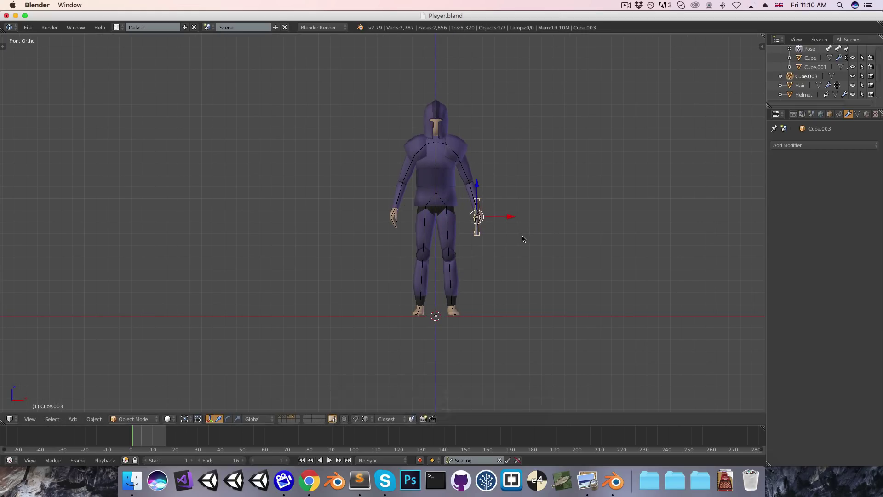
# Fine-tune the sword's position in the front view so it lines up with the character's hand
pyautogui.scroll(5, 523, 239)
pyautogui.keyDown('shift'); pyautogui.moveTo(536, 240); pyautogui.dragTo(472, 280, button='middle'); pyautogui.keyUp('shift')
pyautogui.scroll(2, 473, 279)
pyautogui.hotkey('shift', 'g')
pyautogui.press('g')
pyautogui.click(556, 281)
pyautogui.press('KP_3')
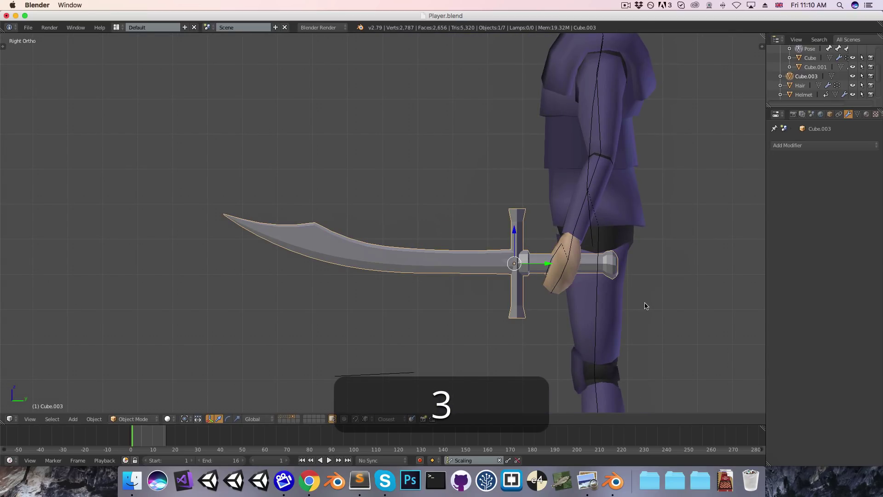
# Scale the sword down further in the side view and reposition its handle at the hand
pyautogui.press('s')
pyautogui.press('g')
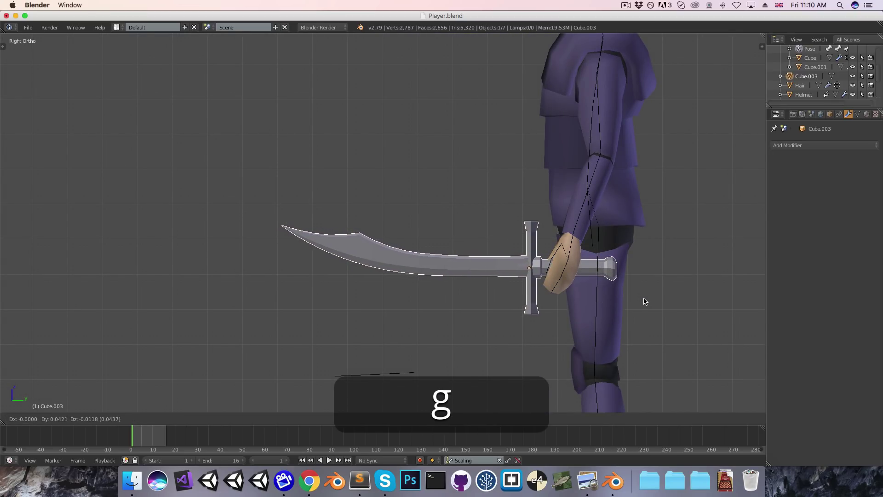
pyautogui.click(643, 303)
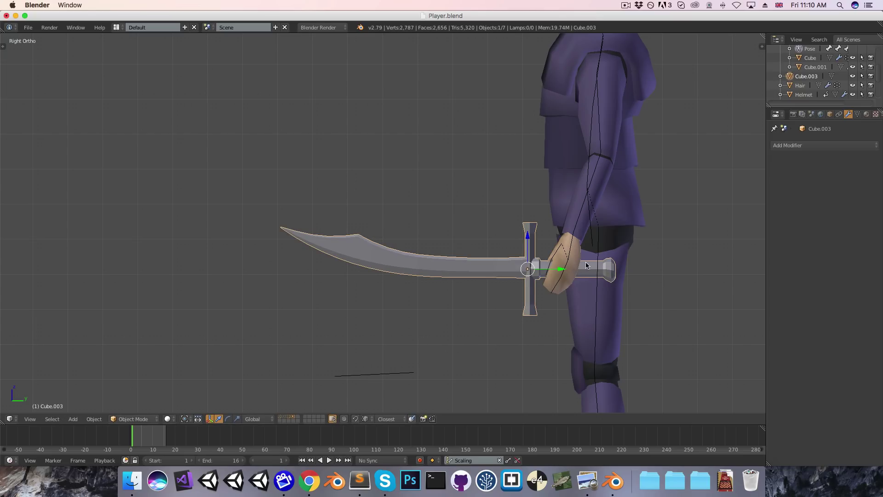
pyautogui.scroll(-2, 591, 278)
pyautogui.press('s')
pyautogui.press('g')
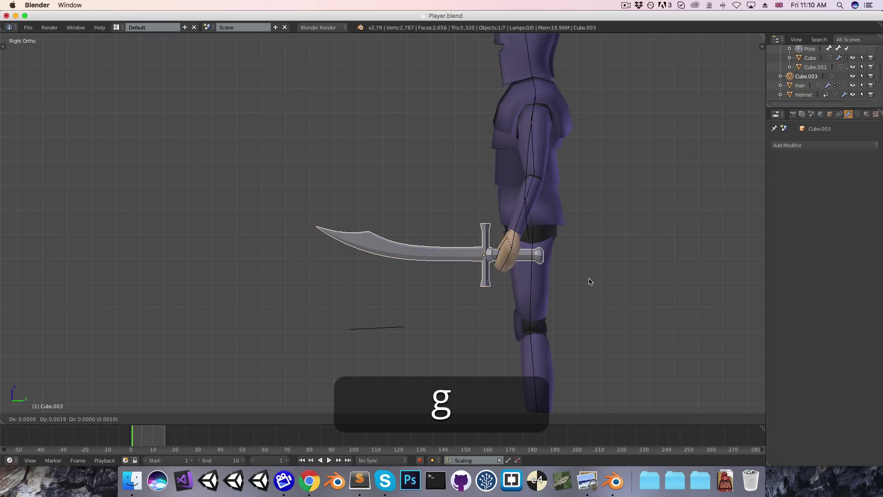
pyautogui.click(588, 279)
# Shorten the sword's handle by moving the pommel's geometry closer to the guard
pyautogui.press('Tab')
pyautogui.press('z')
pyautogui.press('a')
pyautogui.press('b')
pyautogui.moveTo(526, 239)
pyautogui.mouseDown()
pyautogui.moveTo(556, 271)
pyautogui.moveTo(558, 259)
pyautogui.mouseUp()
pyautogui.press('z')
pyautogui.press('Tab')
# Move the sword along the Y axis so the middle of its handle sits in the hand
pyautogui.scroll(1, 497, 271)
pyautogui.scroll(2, 496, 271)
pyautogui.press('g')
pyautogui.press('y')
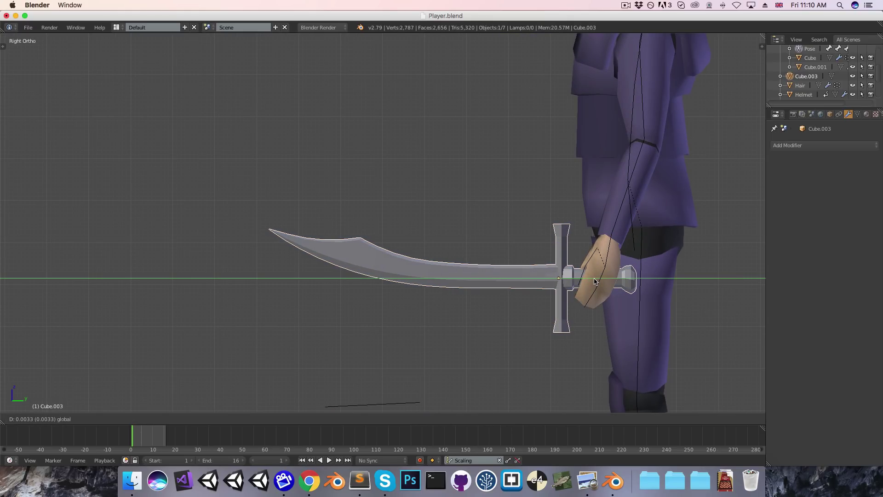
pyautogui.click(594, 281)
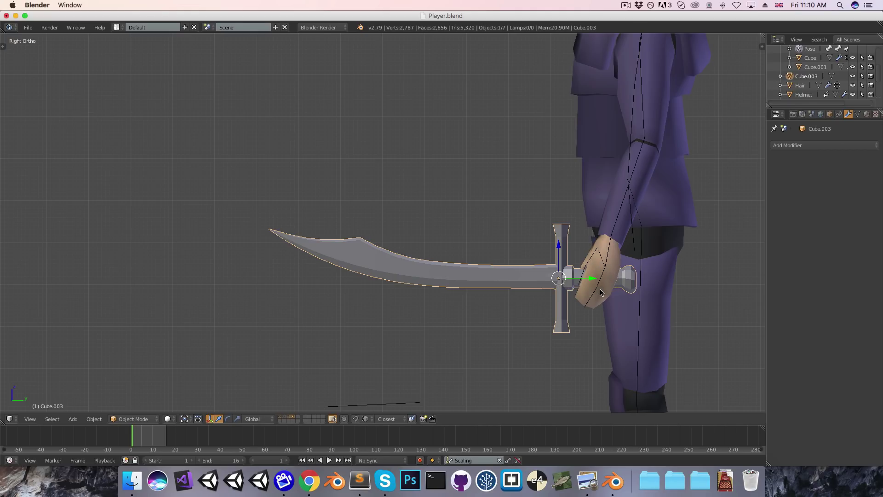
# Select the face loop around the sword's handle and snap the 3D cursor to its centre
pyautogui.press('Tab')
pyautogui.hotkey('ctrl', 'Tab')
pyautogui.click(577, 310)
pyautogui.keyDown('alt'); pyautogui.click(618, 278); pyautogui.keyUp('alt')
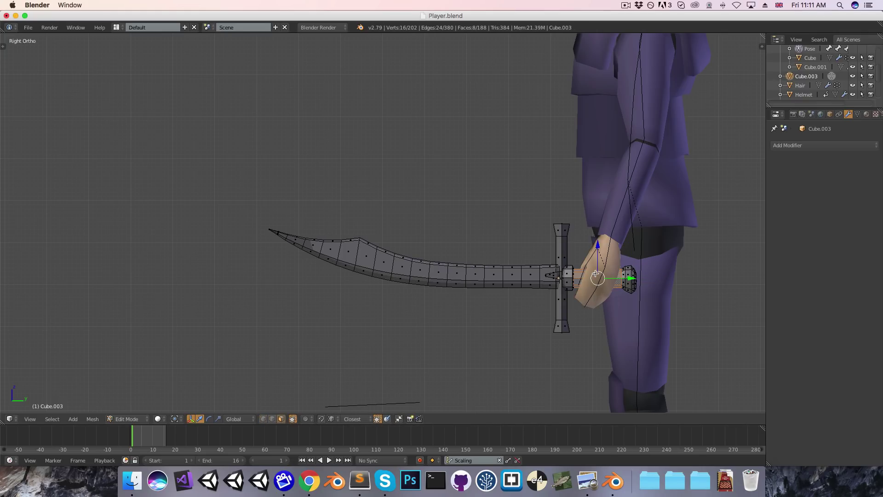
pyautogui.hotkey('shift', 's')
pyautogui.click(573, 311)
pyautogui.press('Tab')
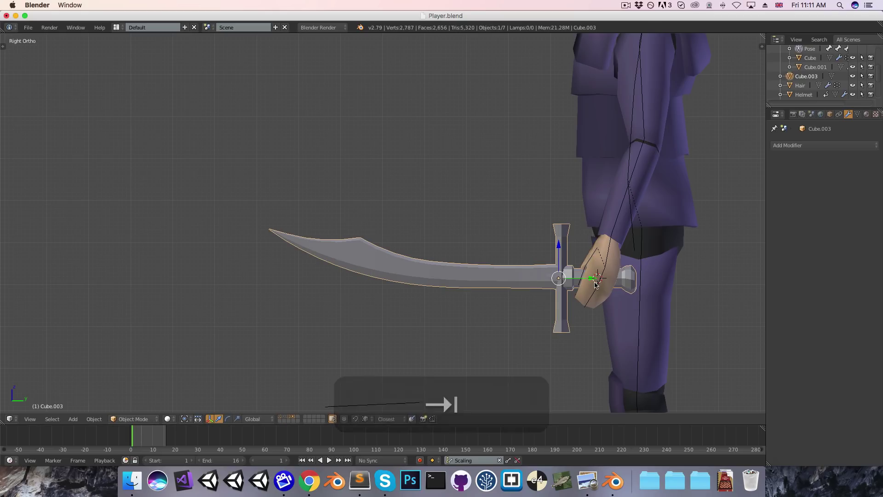
# Set the sword's origin to the 3D cursor and try rotating the sword about the grip
pyautogui.hotkey('ctrl', 'shift', 'alt', 'c')
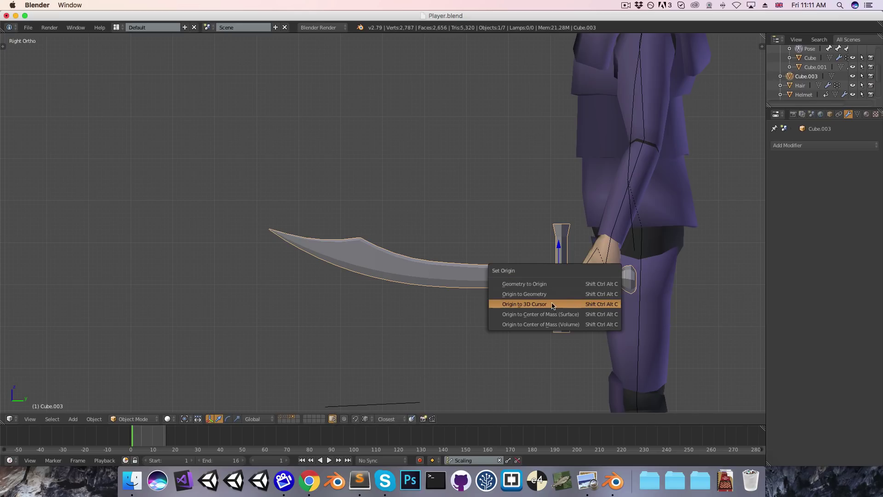
pyautogui.click(531, 308)
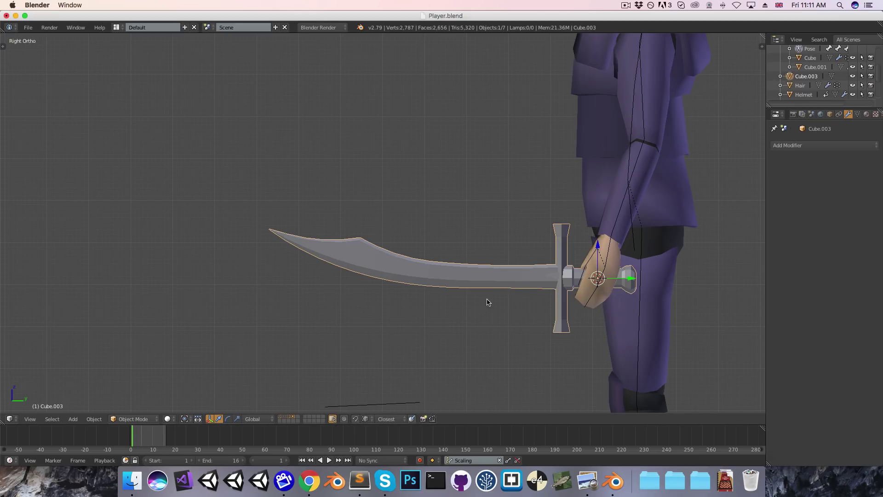
pyautogui.press('r')
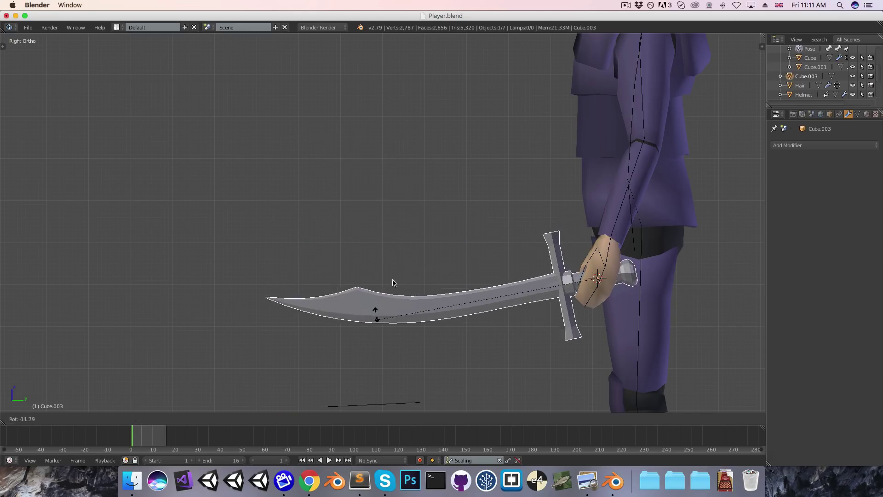
pyautogui.click(394, 257)
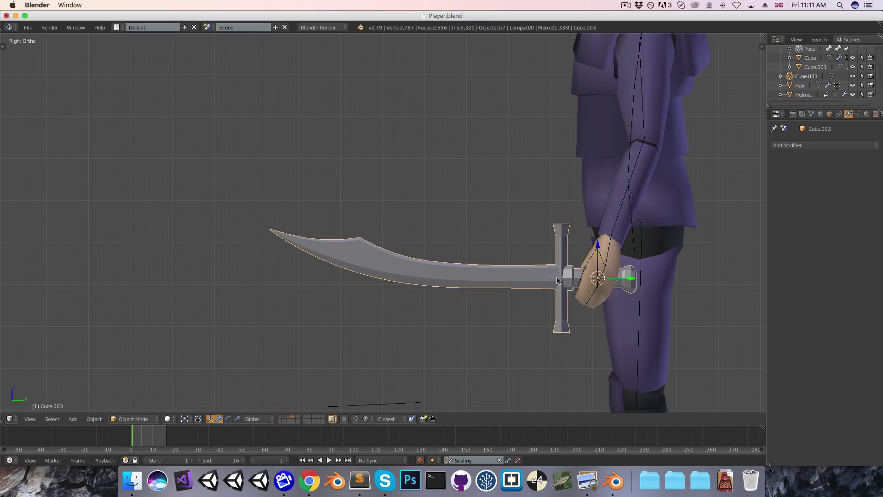
# Give the sword the existing Metal material and add Metal Dark in a second material slot
pyautogui.click(866, 114)
pyautogui.click(776, 175)
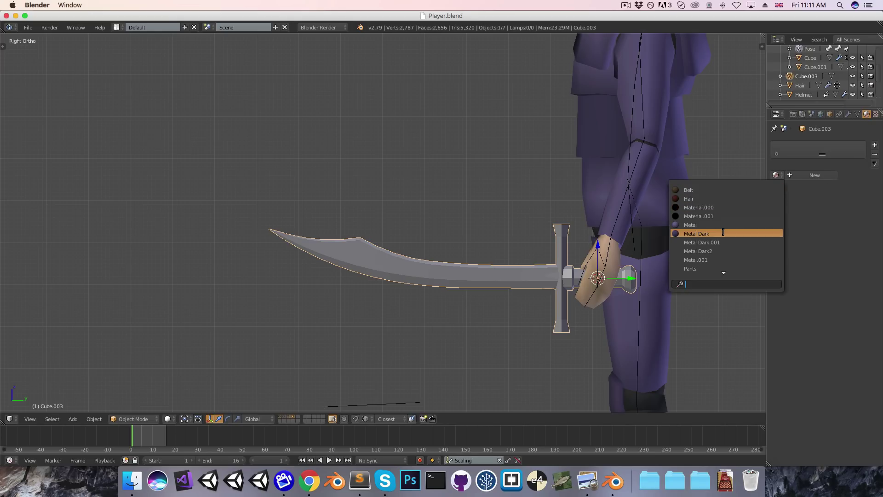
pyautogui.click(696, 225)
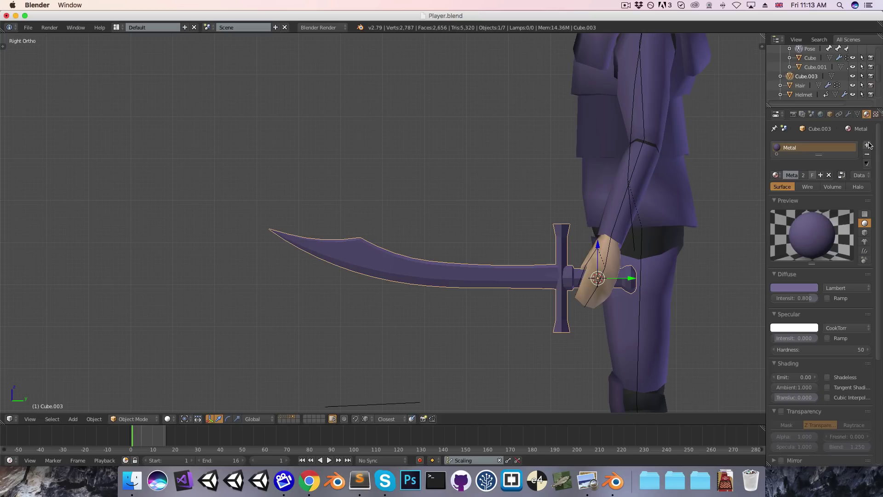
pyautogui.click(869, 145)
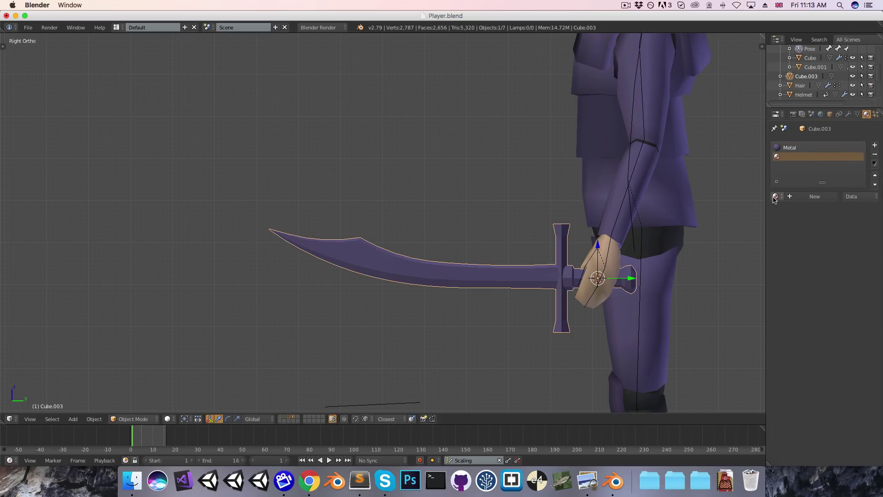
pyautogui.click(775, 196)
pyautogui.click(745, 255)
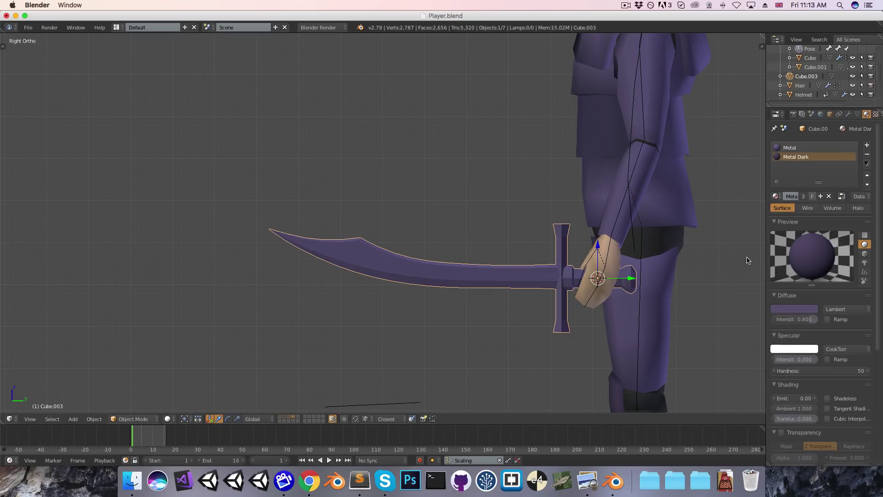
# Select the faces of the pommel, the collar beside the guard and both flared guard ends
pyautogui.keyDown('shift'); pyautogui.hscroll(5, 526, 253); pyautogui.keyUp('shift')
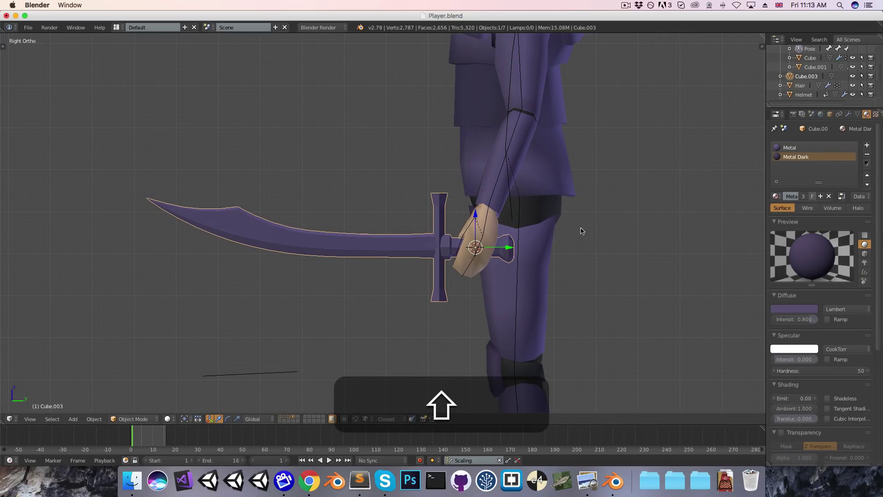
pyautogui.scroll(3, 613, 217)
pyautogui.press('Tab')
pyautogui.press('z')
pyautogui.press('a')
pyautogui.press('b')
pyautogui.moveTo(584, 234); pyautogui.dragTo(653, 333)
pyautogui.scroll(2, 598, 285)
pyautogui.press('b')
pyautogui.moveTo(525, 245); pyautogui.dragTo(555, 313)
pyautogui.press('b')
pyautogui.moveTo(473, 114); pyautogui.dragTo(582, 205)
pyautogui.keyDown('shift'); pyautogui.scroll(-4, 565, 220); pyautogui.keyUp('shift')
pyautogui.hotkey('shift', 'b')
pyautogui.moveTo(479, 283); pyautogui.dragTo(534, 330)
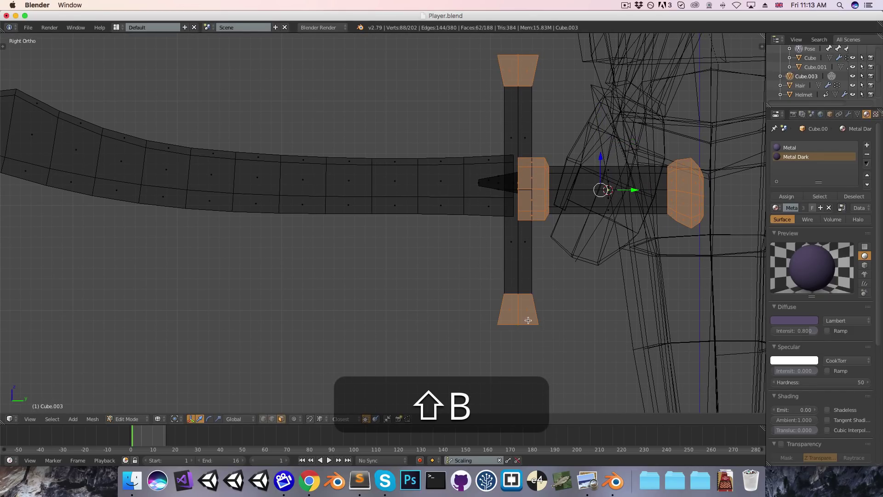
# Add the pointed spikes on both sides of the guard to the selection and assign Metal Dark to the selected faces
pyautogui.moveTo(518, 316)
pyautogui.mouseDown(button='middle')
pyautogui.moveTo(475, 286)
pyautogui.moveTo(603, 286)
pyautogui.moveTo(516, 269)
pyautogui.moveTo(480, 277)
pyautogui.mouseUp(button='middle')
pyautogui.hotkey('shift', 'z')
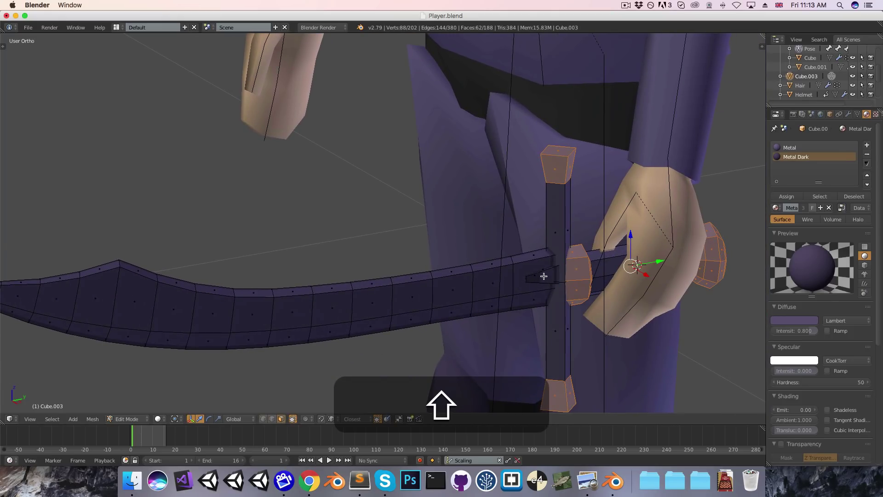
pyautogui.keyDown('shift'); pyautogui.rightClick(543, 276); pyautogui.keyUp('shift')
pyautogui.moveTo(543, 277); pyautogui.dragTo(543, 233, button='middle')
pyautogui.keyDown('shift'); pyautogui.rightClick(590, 193); pyautogui.keyUp('shift')
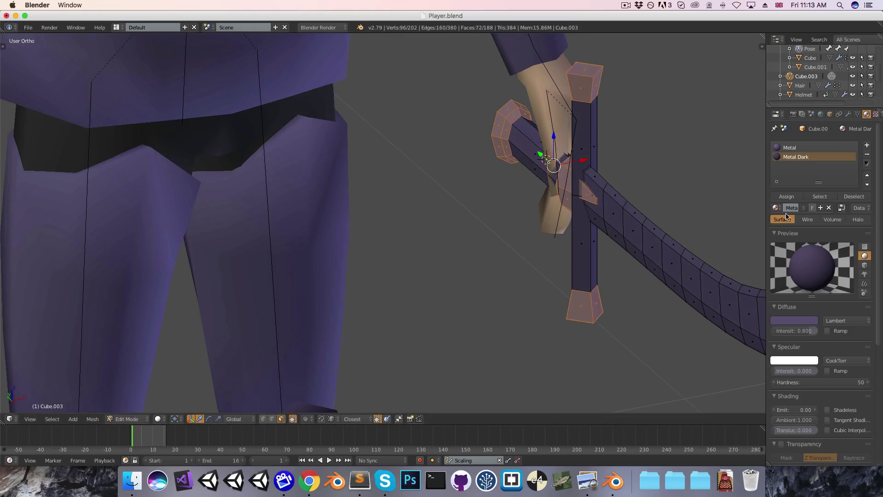
pyautogui.click(772, 196)
pyautogui.press('3')
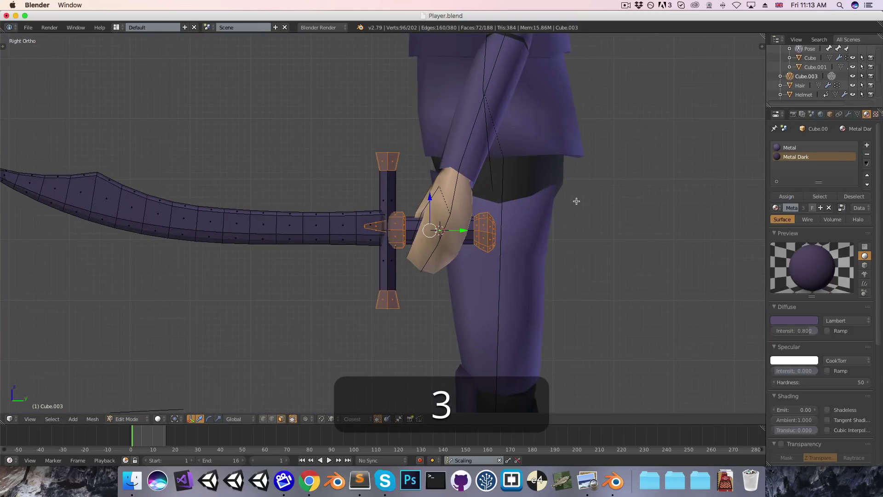
pyautogui.press('Tab')
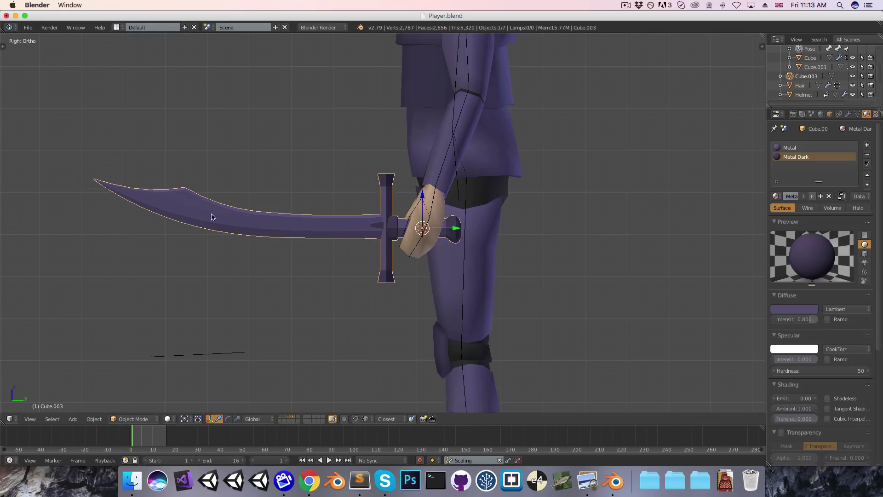
# Add a new material named Blade to the sword with a neutral grey diffuse colour of 0.517 per RGB channel
pyautogui.click(867, 145)
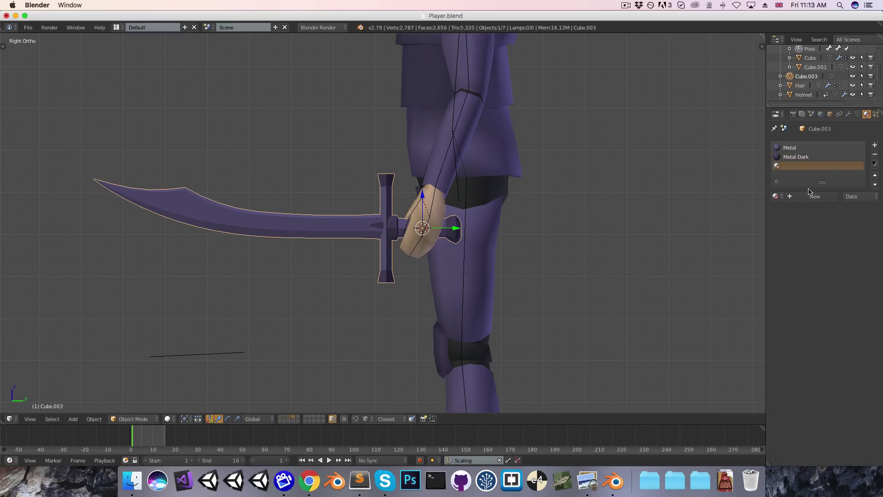
pyautogui.click(808, 196)
pyautogui.click(796, 196)
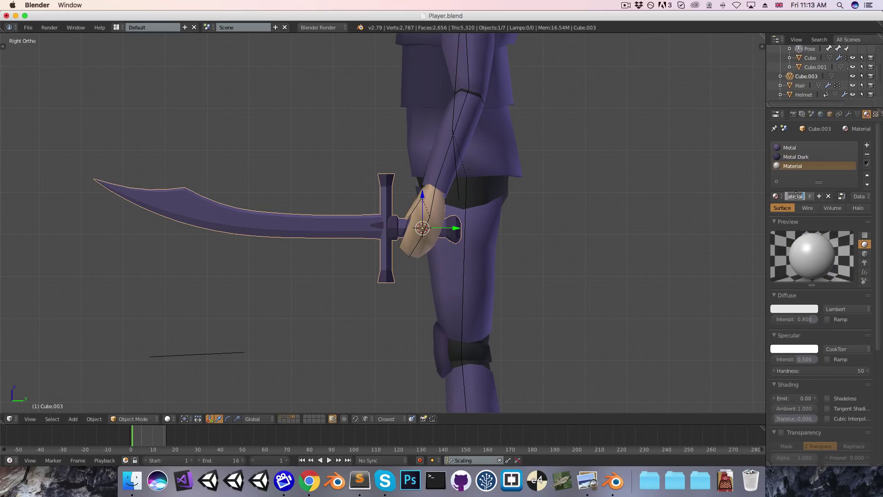
pyautogui.write('Blade')
pyautogui.press('Return')
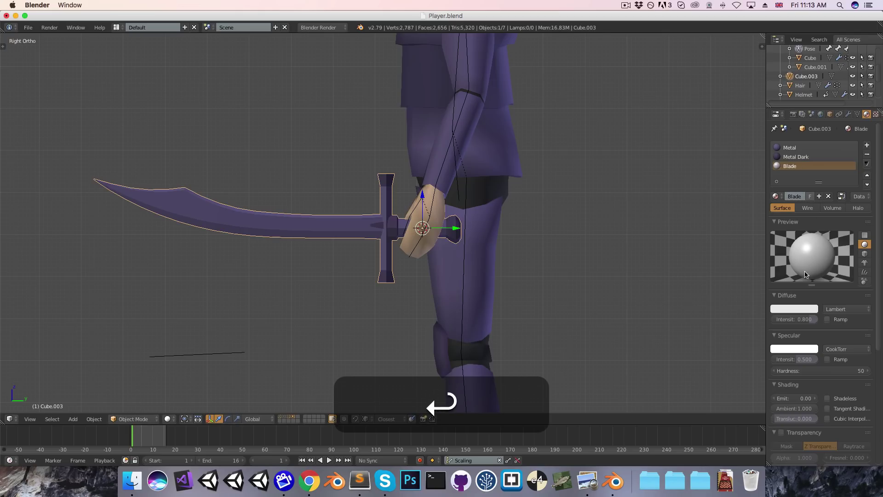
pyautogui.click(800, 308)
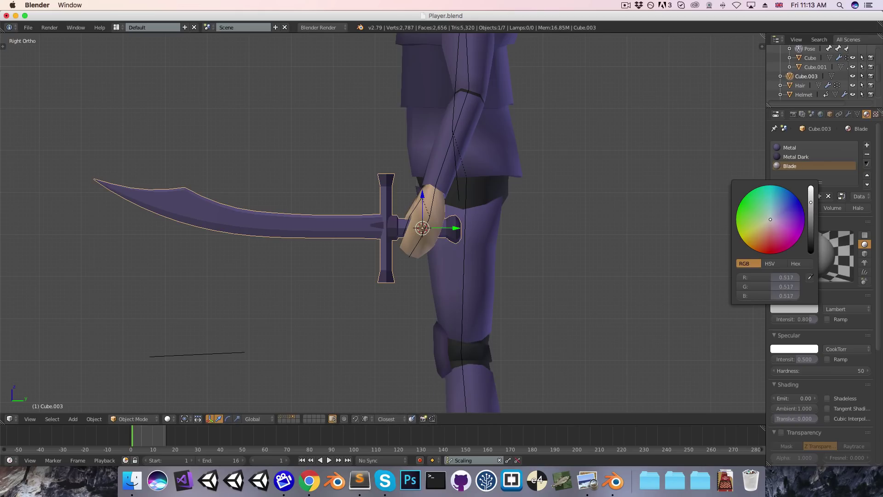
# Select all linked geometry of the blade and assign the Blade material to it
pyautogui.press('Tab')
pyautogui.press('a')
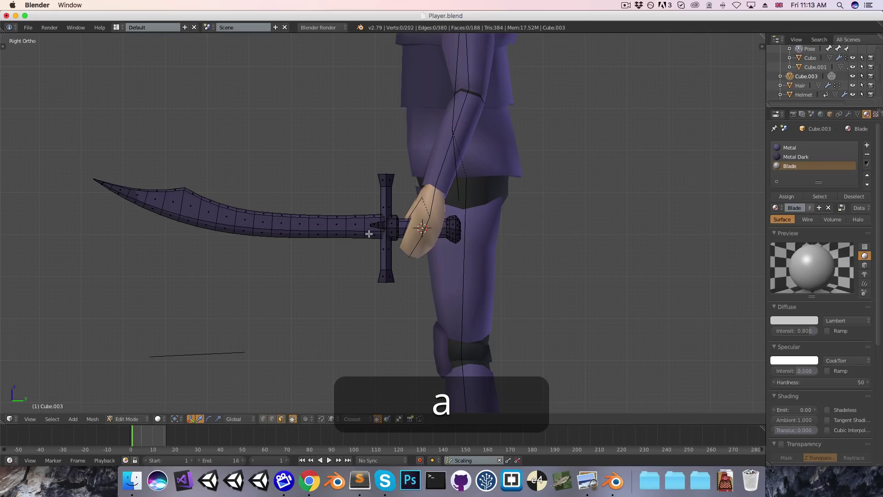
pyautogui.press('l')
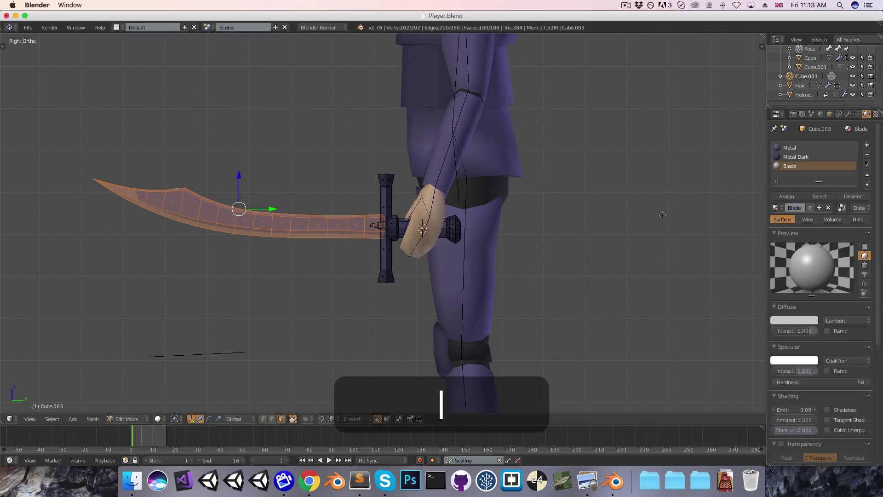
pyautogui.click(786, 196)
pyautogui.press('Tab')
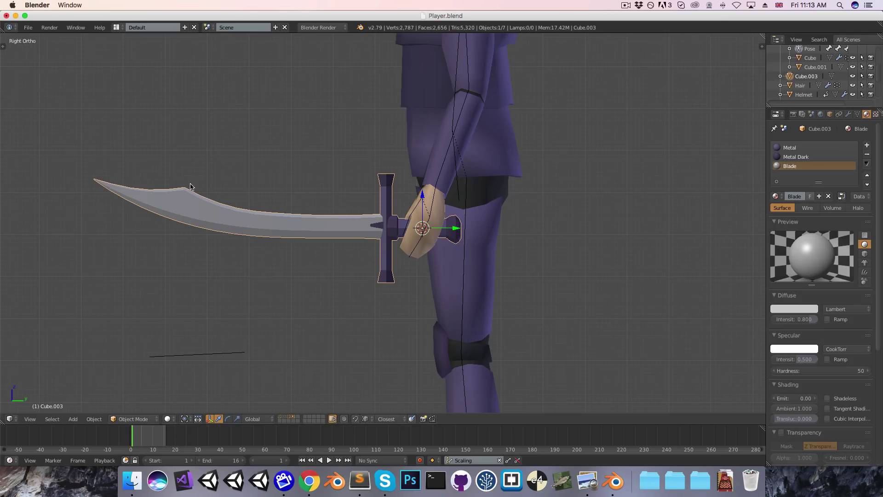
# Add a new material named Blade highlight with a pure white diffuse colour and a diffuse intensity of 1.000
pyautogui.click(867, 145)
pyautogui.click(799, 196)
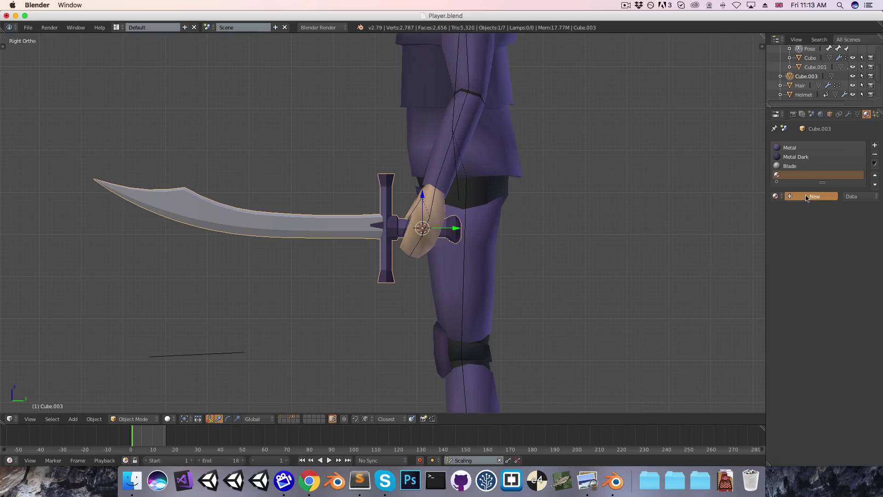
pyautogui.doubleClick(799, 196)
pyautogui.write('Blade')
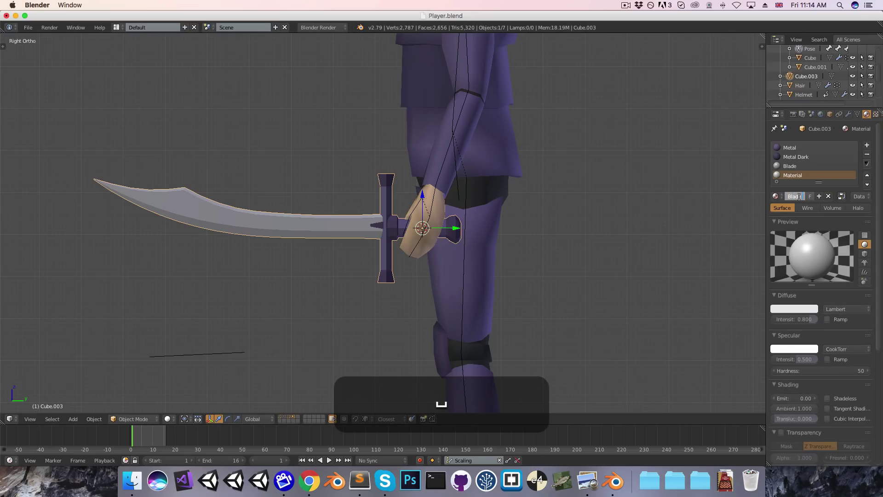
pyautogui.write(' highlight')
pyautogui.press('Return')
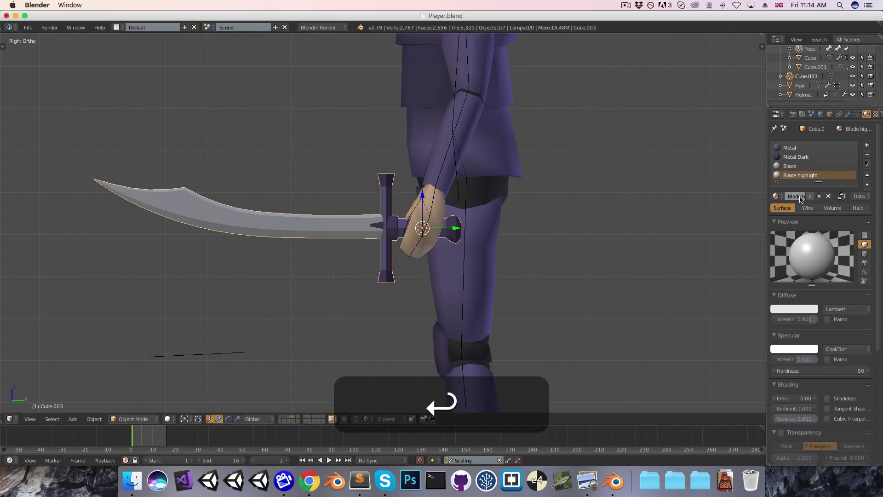
pyautogui.click(799, 309)
pyautogui.click(810, 192)
# Select the narrow face loops along the blade's edges on both sides and assign the Blade highlight material to them
pyautogui.press('Tab')
pyautogui.moveTo(339, 199); pyautogui.dragTo(318, 232, button='middle')
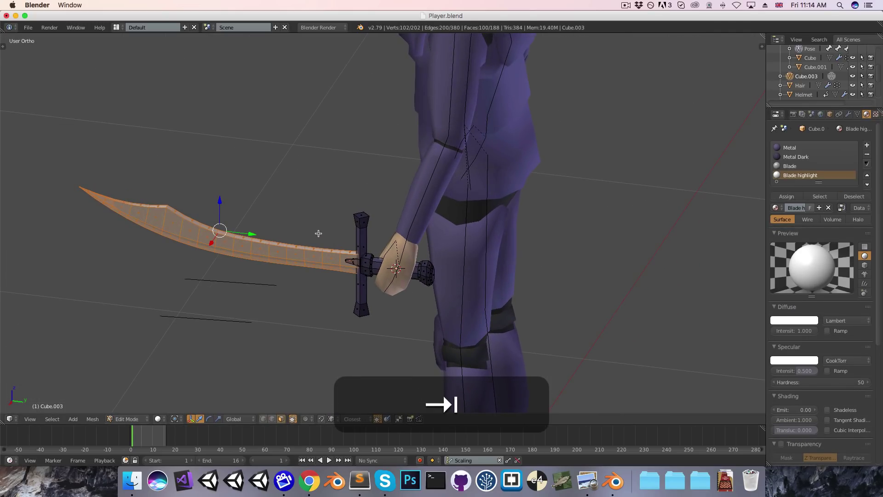
pyautogui.hotkey('ctrl', 'Tab')
pyautogui.click(294, 251)
pyautogui.scroll(3, 197, 262)
pyautogui.keyDown('alt'); pyautogui.rightClick(184, 269); pyautogui.keyUp('alt')
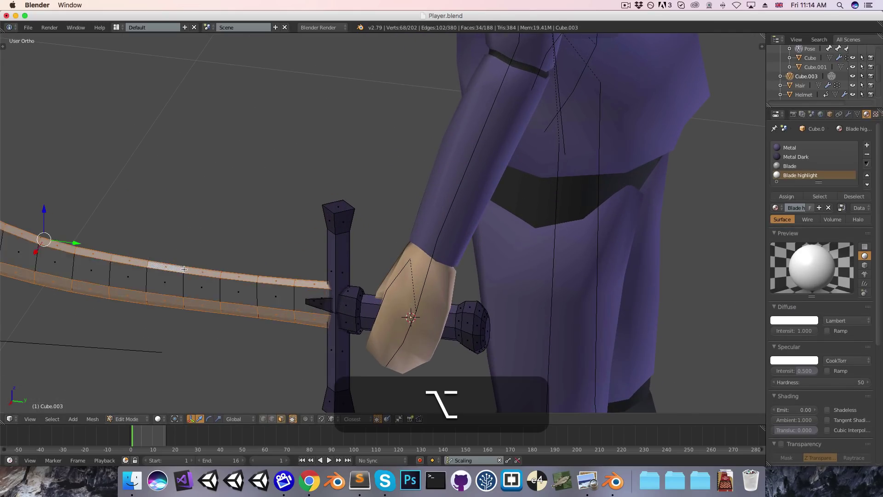
pyautogui.keyDown('alt'); pyautogui.moveTo(232, 276); pyautogui.dragTo(69, 263); pyautogui.keyUp('alt')
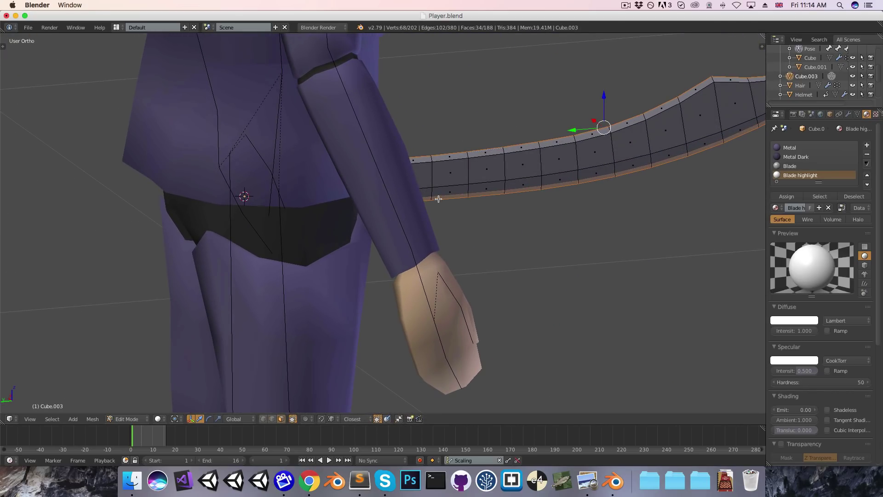
pyautogui.keyDown('alt'); pyautogui.keyDown('shift'); pyautogui.rightClick(503, 149); pyautogui.keyUp('shift'); pyautogui.keyUp('alt')
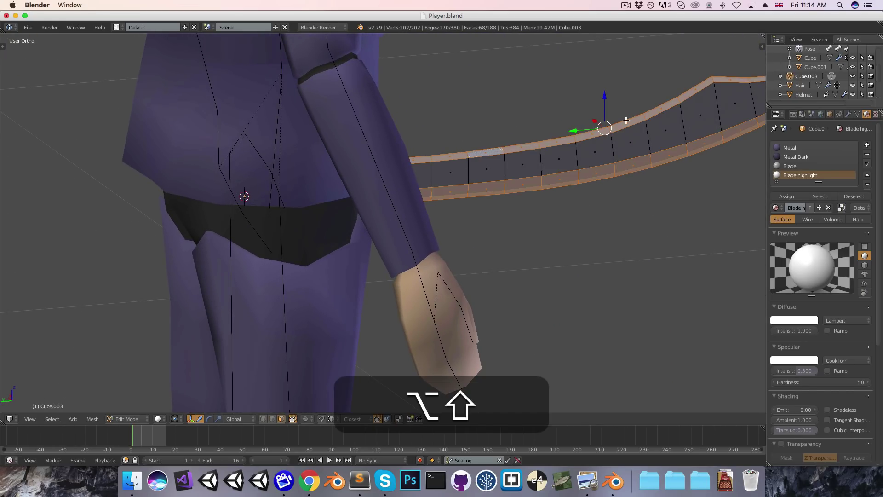
pyautogui.keyDown('alt'); pyautogui.moveTo(284, 205); pyautogui.dragTo(528, 212); pyautogui.keyUp('alt')
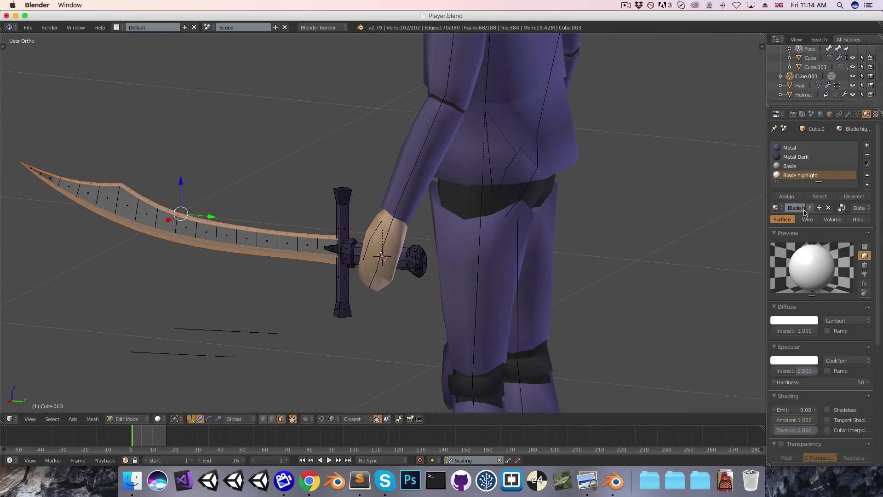
pyautogui.click(790, 198)
pyautogui.press('Tab')
pyautogui.press('3')
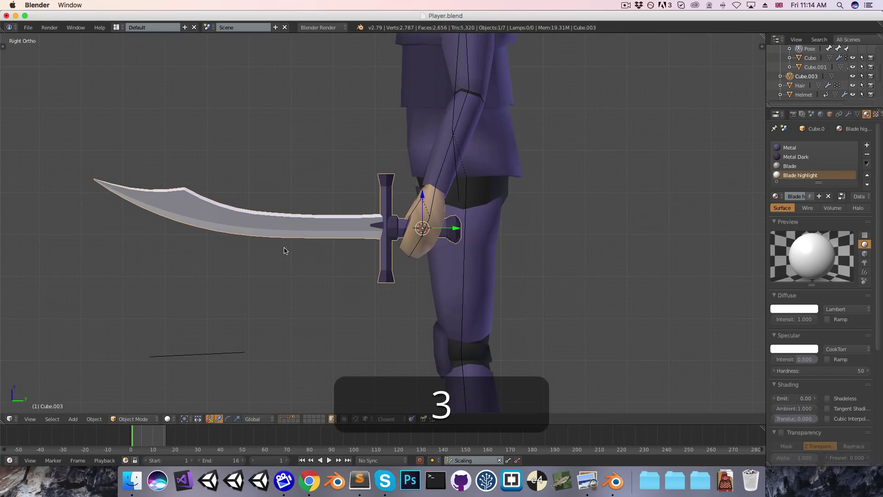
# Apply the rotation and the scale of the sword object
pyautogui.scroll(-2, 283, 252)
pyautogui.press('a')
pyautogui.scroll(-2, 278, 255)
pyautogui.keyDown('alt'); pyautogui.moveTo(262, 264); pyautogui.dragTo(237, 276); pyautogui.keyUp('alt')
pyautogui.press('3')
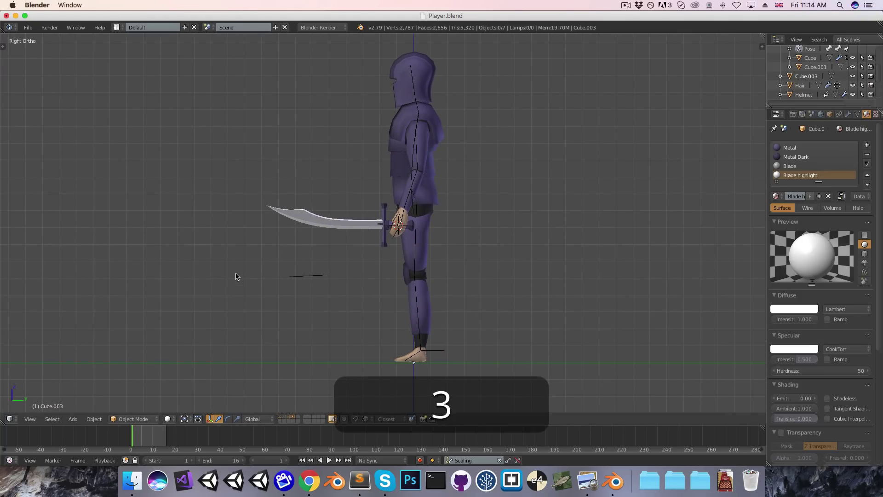
pyautogui.rightClick(344, 226)
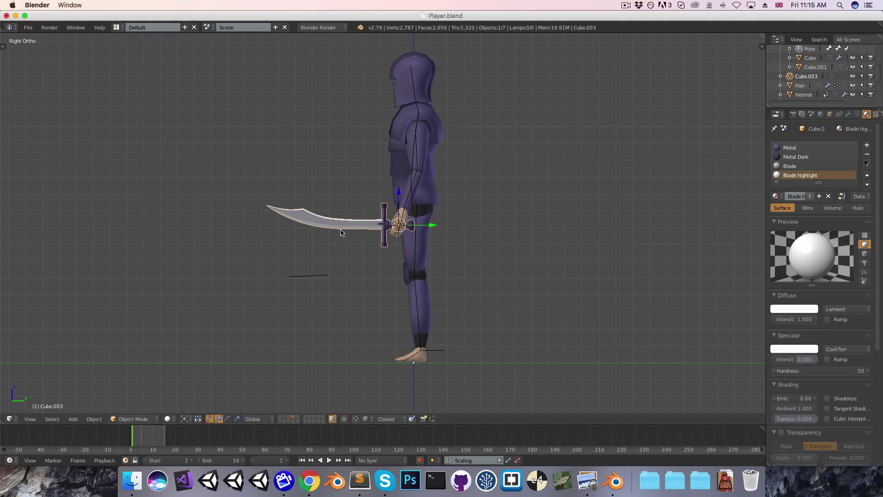
pyautogui.hotkey('ctrl', 'a')
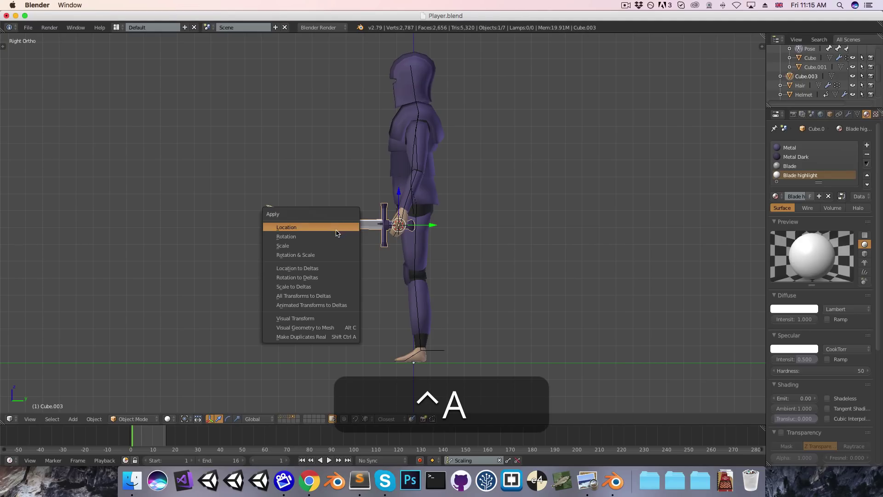
pyautogui.click(336, 236)
pyautogui.hotkey('ctrl', 'a')
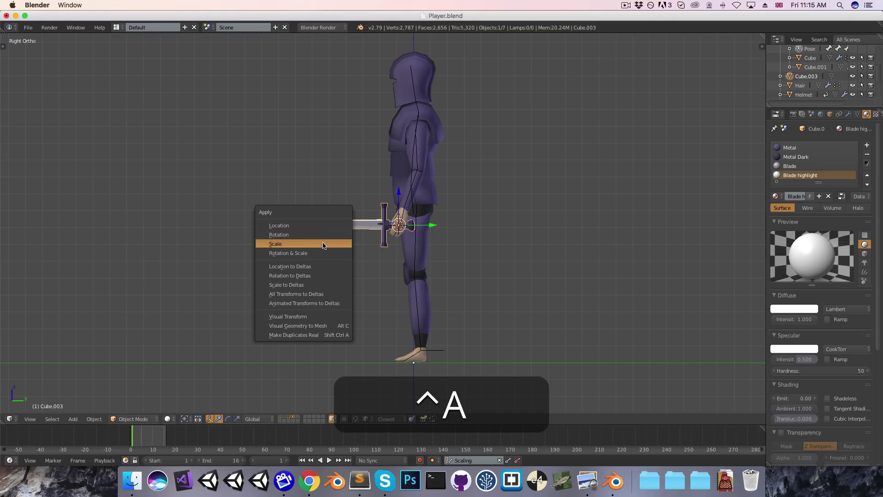
pyautogui.click(323, 245)
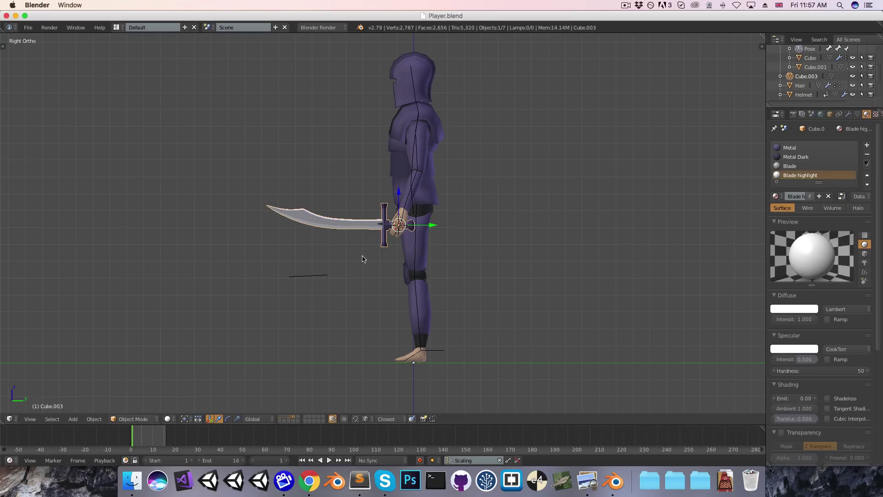
# Switch to an empty layer and add a NURBS surface at the world origin
pyautogui.click(298, 419)
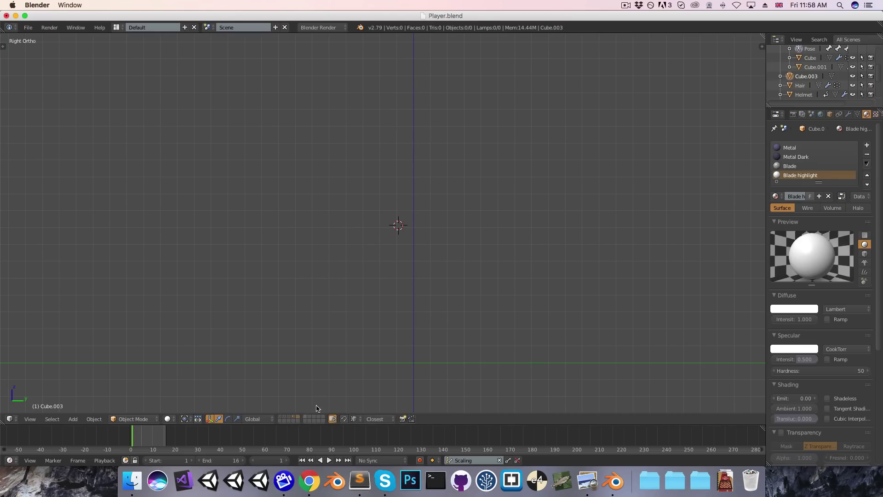
pyautogui.hotkey('shift', 'c')
pyautogui.hotkey('shift', 'a')
pyautogui.moveTo(349, 325)
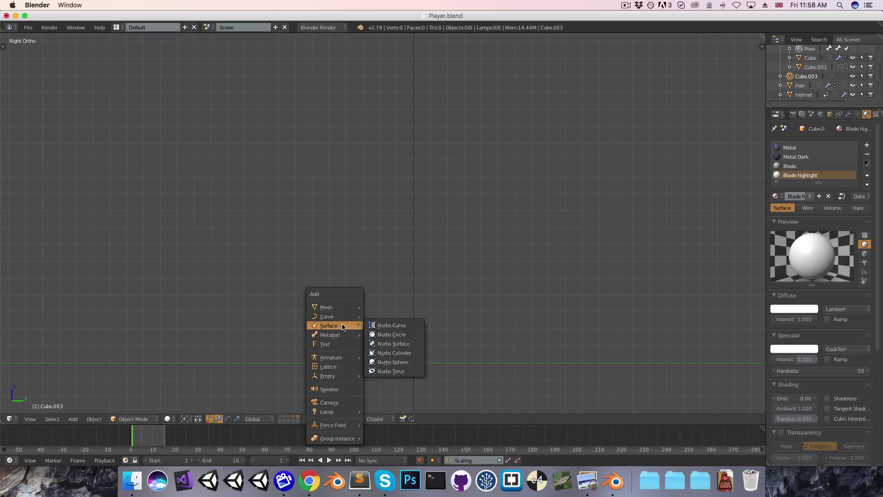
pyautogui.click(398, 345)
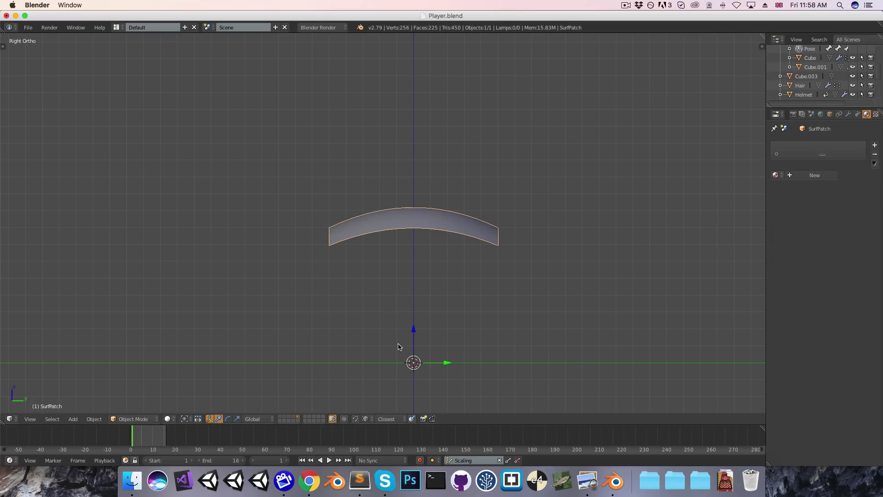
# Rotate the new surface patch by -90° in the right side view
pyautogui.write('r90')
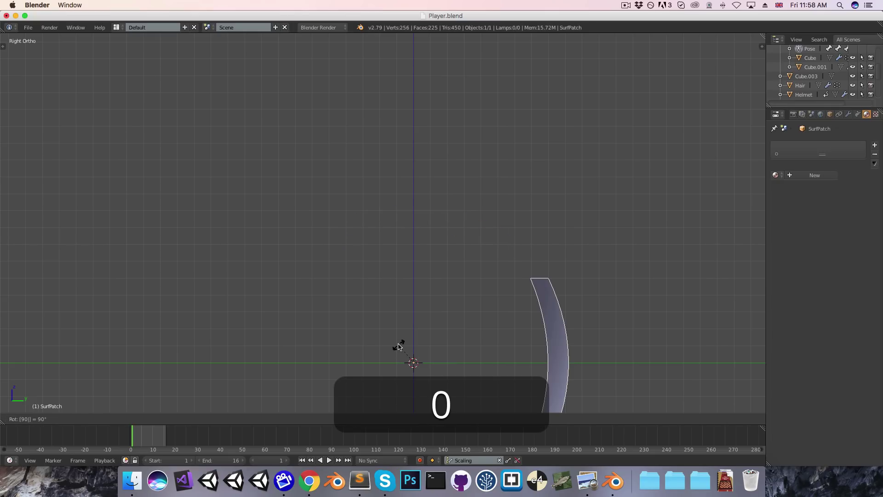
pyautogui.press('-')
pyautogui.press('Return')
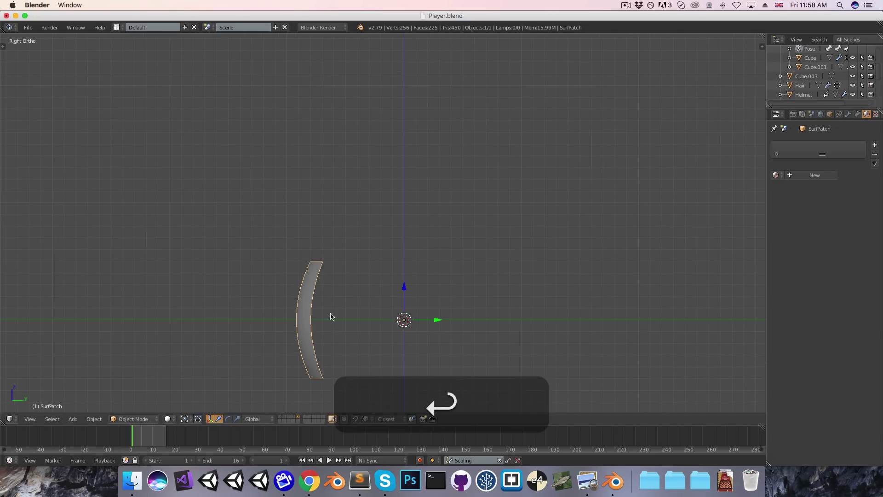
# Enable the Endpoint option in both U and V for the surface's active spline while editing it in front view
pyautogui.press('KP_1')
pyautogui.press('shift+KP_1')
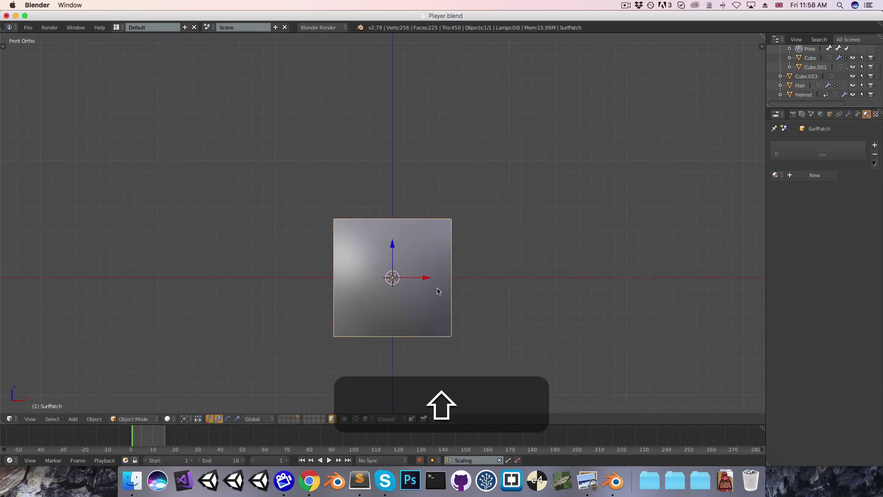
pyautogui.press('Tab')
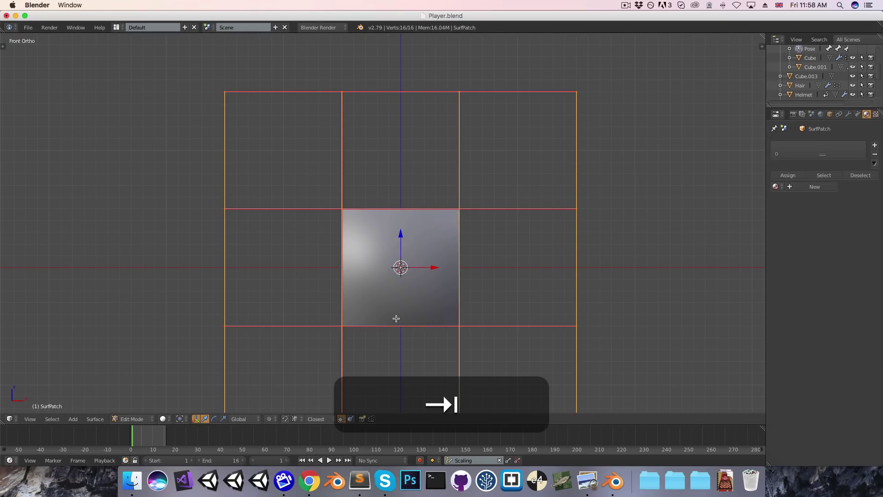
pyautogui.click(857, 114)
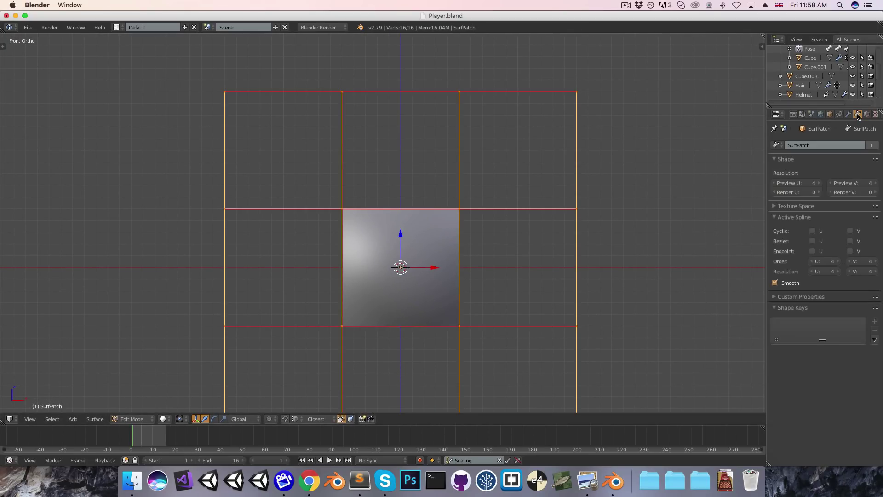
pyautogui.click(812, 251)
pyautogui.click(849, 251)
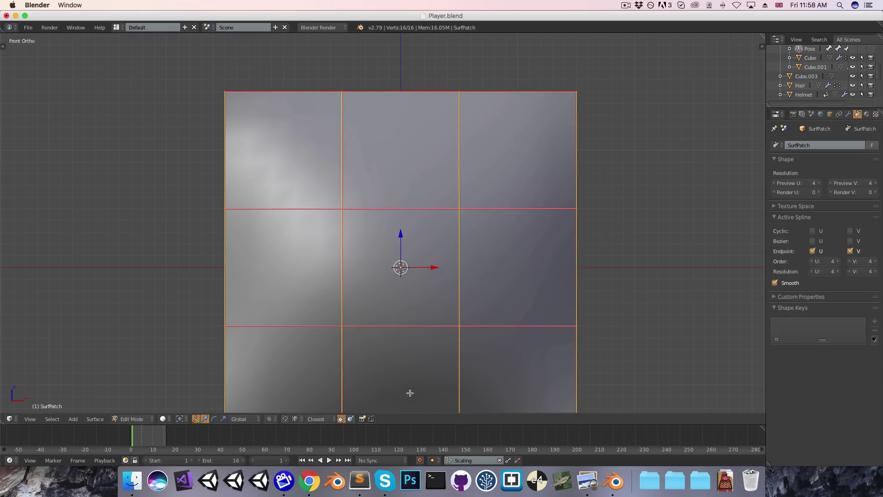
# Select the outermost column of control points on the surface's negative X side and delete it
pyautogui.scroll(-3, 256, 164)
pyautogui.keyDown('shift'); pyautogui.moveTo(270, 258); pyautogui.dragTo(302, 239, button='middle'); pyautogui.keyUp('shift')
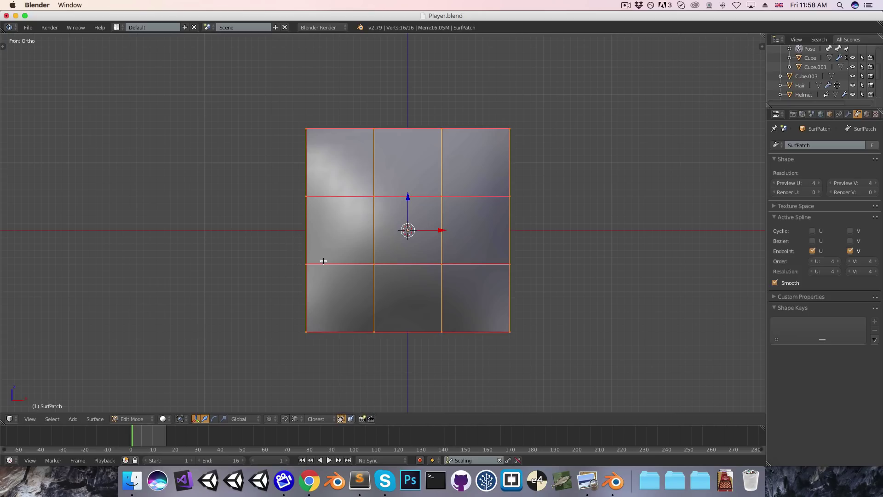
pyautogui.press('a')
pyautogui.press('b')
pyautogui.moveTo(266, 113); pyautogui.dragTo(328, 366)
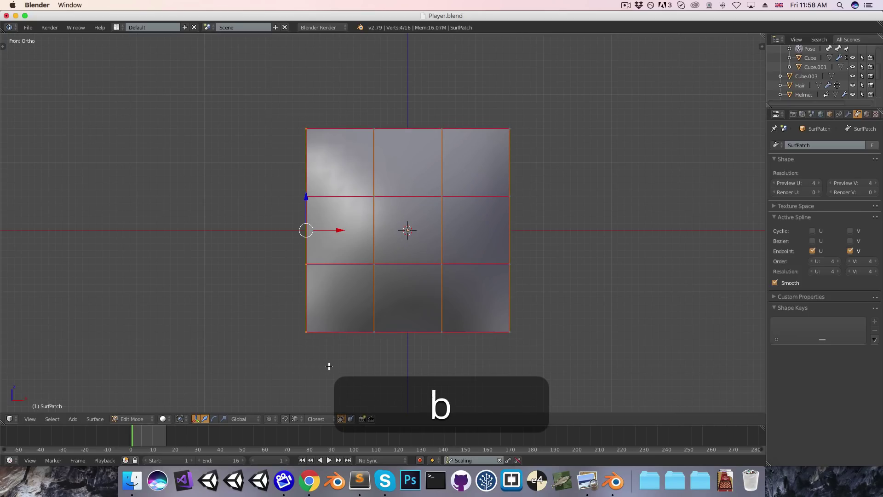
pyautogui.press('x')
pyautogui.click(303, 297)
# Move all remaining control points to the positive X side of the centre axis
pyautogui.press('a')
pyautogui.press('g')
pyautogui.click(460, 287)
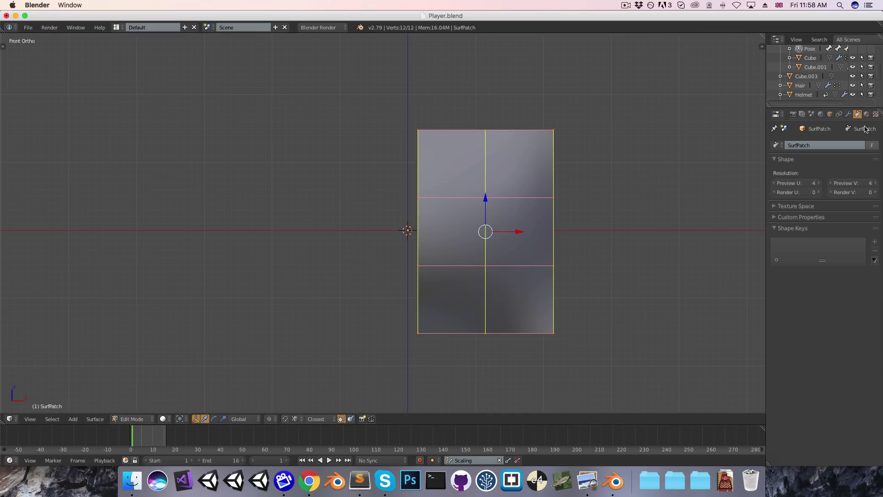
# Add a Mirror modifier on the X axis with Merge and Clipping enabled to the surface
pyautogui.click(848, 114)
pyautogui.click(823, 145)
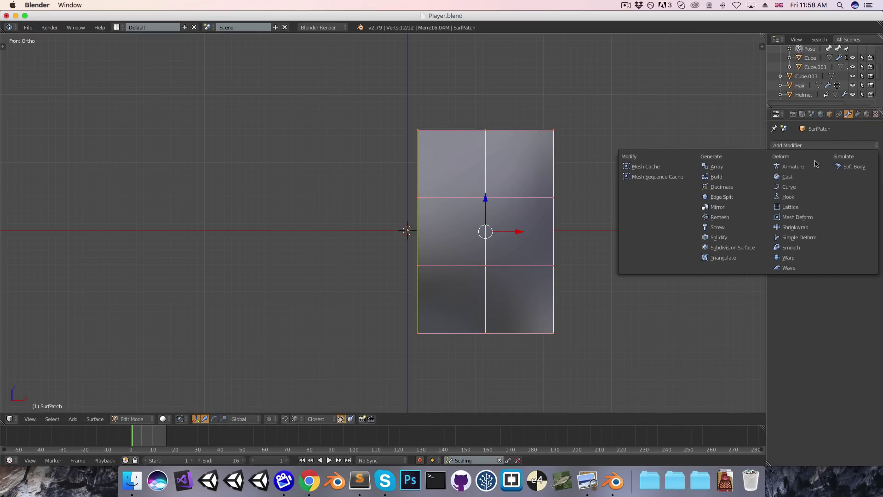
pyautogui.click(718, 207)
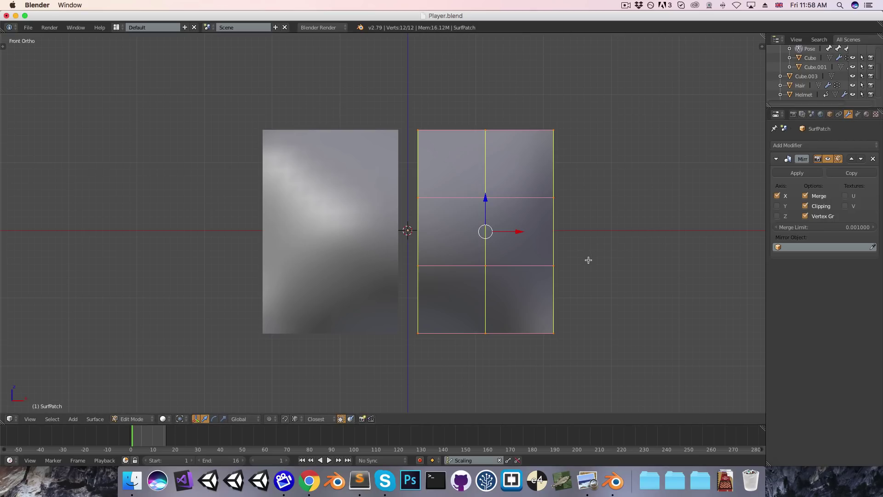
# Move the control points toward the centre so the inner column sticks to the mirror line and the half narrows
pyautogui.press('g')
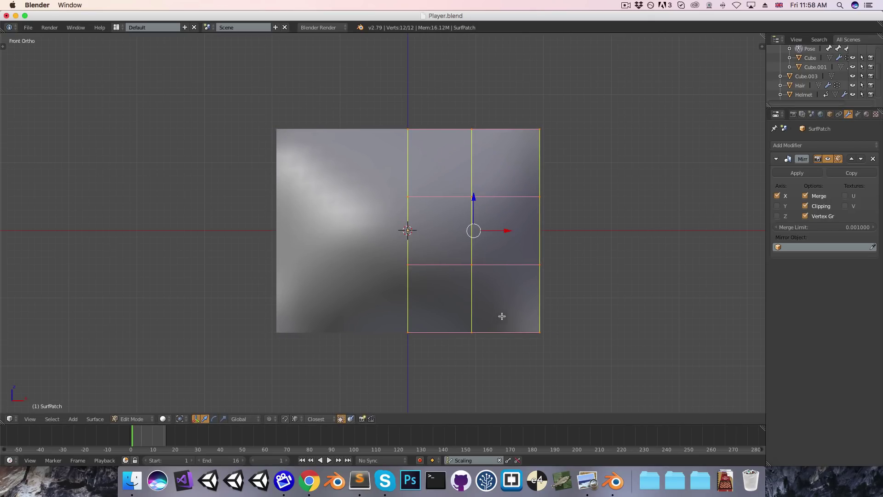
pyautogui.press('g')
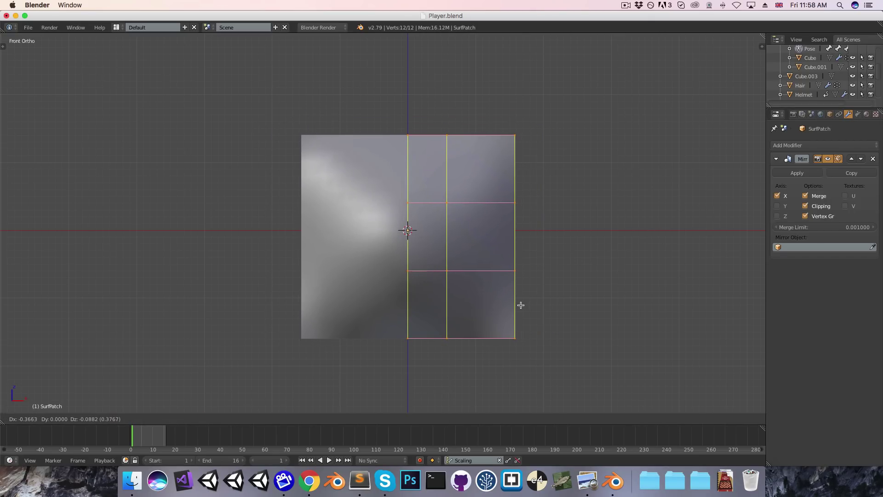
pyautogui.click(520, 306)
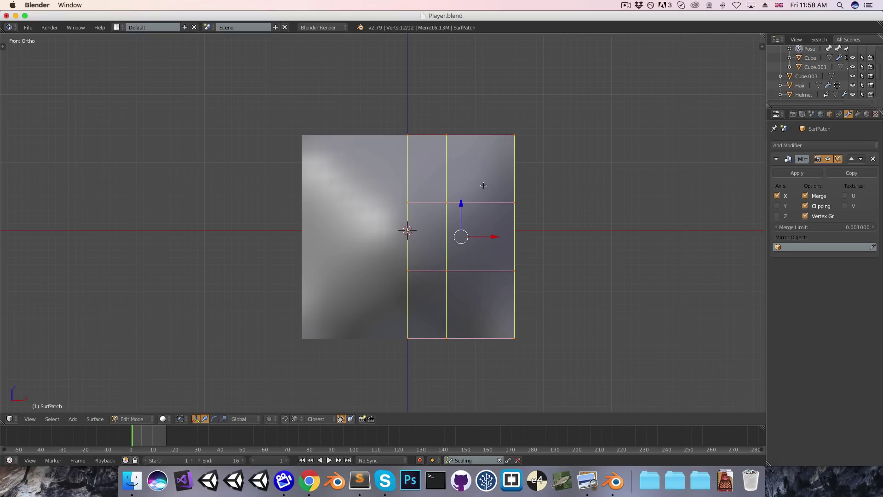
# Move the bottom and lower outer control points up and inward so the surface tapers to a point at the bottom centre
pyautogui.rightClick(445, 339)
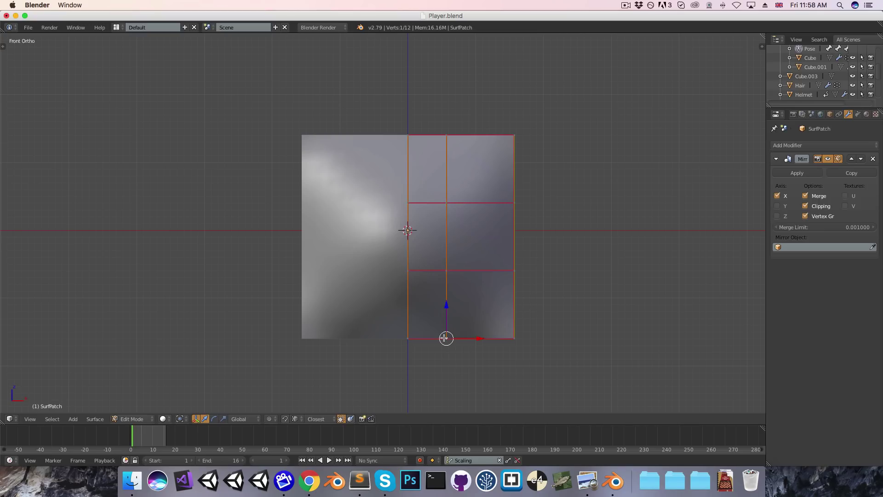
pyautogui.press('g')
pyautogui.click(446, 308)
pyautogui.rightClick(513, 340)
pyautogui.press('g')
pyautogui.click(480, 277)
pyautogui.press('g')
pyautogui.click(481, 228)
# Pull the upper outer point and top corner inward and lower the top middle point to curve the shield's top edge
pyautogui.rightClick(514, 203)
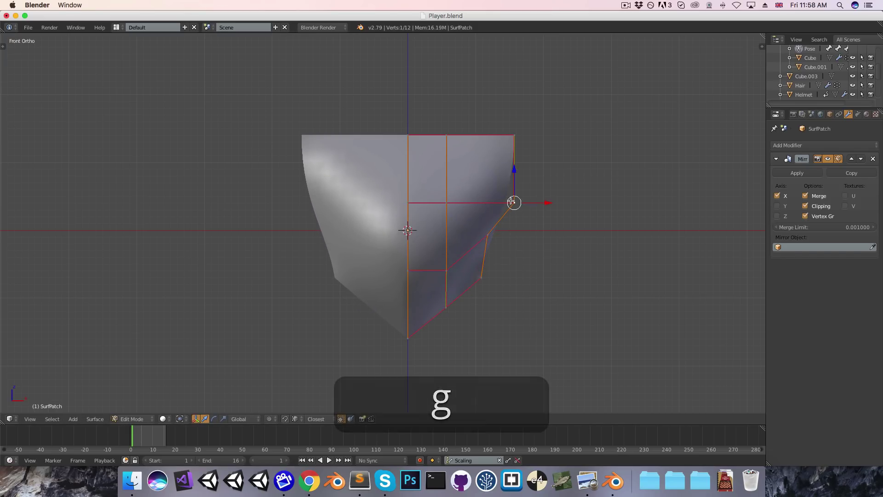
pyautogui.press('g')
pyautogui.click(493, 175)
pyautogui.rightClick(445, 134)
pyautogui.press('g')
pyautogui.click(432, 164)
pyautogui.rightClick(514, 135)
pyautogui.press('g')
pyautogui.click(484, 146)
# Move the upper outer point and the lower three points of the middle column inward toward the mirror line
pyautogui.rightClick(498, 179)
pyautogui.press('g')
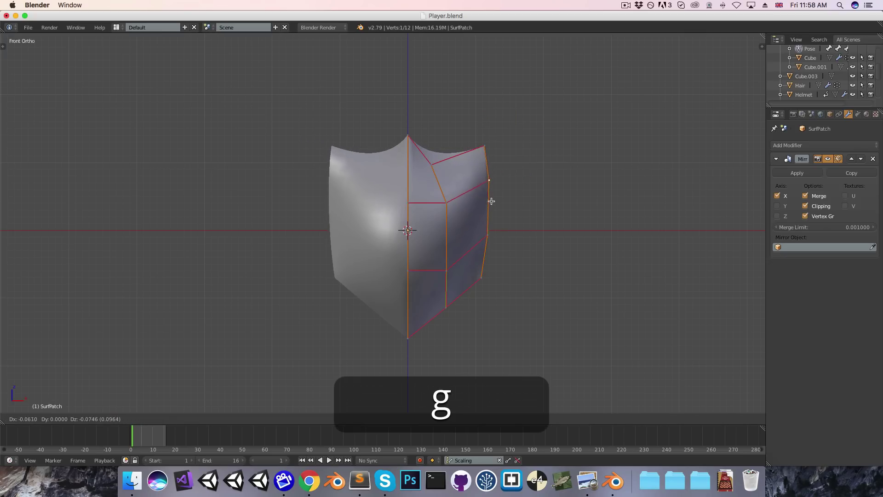
pyautogui.click(485, 188)
pyautogui.rightClick(444, 203)
pyautogui.press('g')
pyautogui.click(429, 205)
pyautogui.rightClick(446, 269)
pyautogui.press('g')
pyautogui.click(436, 271)
pyautogui.rightClick(446, 307)
pyautogui.press('g')
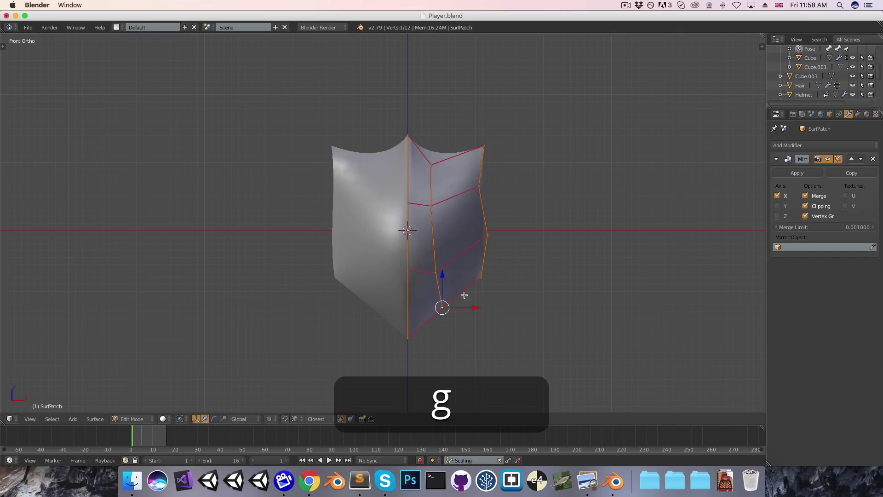
pyautogui.click(441, 307)
# Reshape the shield's side by moving its two lower outer points inward and its upper outer point slightly outward
pyautogui.rightClick(481, 278)
pyautogui.press('g')
pyautogui.click(461, 280)
pyautogui.rightClick(487, 235)
pyautogui.press('g')
pyautogui.click(477, 236)
pyautogui.rightClick(487, 187)
pyautogui.press('g')
pyautogui.click(495, 189)
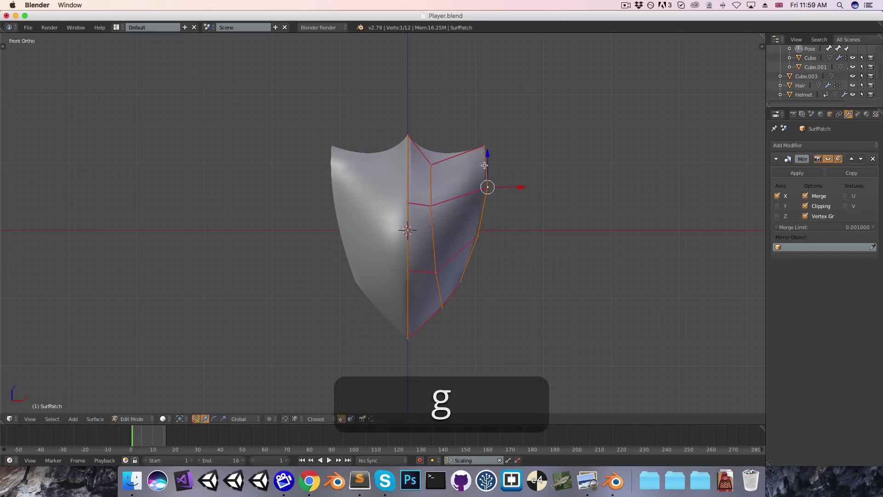
# Move the top middle control point outward and the top corner slightly outward and down to refine the top edge
pyautogui.rightClick(433, 164)
pyautogui.press('g')
pyautogui.click(445, 166)
pyautogui.rightClick(484, 146)
pyautogui.press('g')
pyautogui.click(487, 150)
# Adjust the shield's lowest outer control point and move the outer point above it slightly outward
pyautogui.rightClick(460, 281)
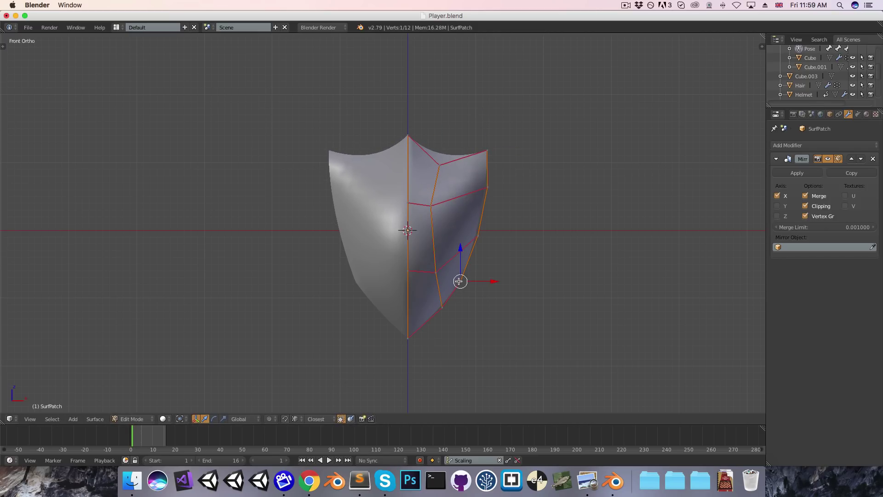
pyautogui.press('g')
pyautogui.click(459, 280)
pyautogui.rightClick(477, 243)
pyautogui.press('g')
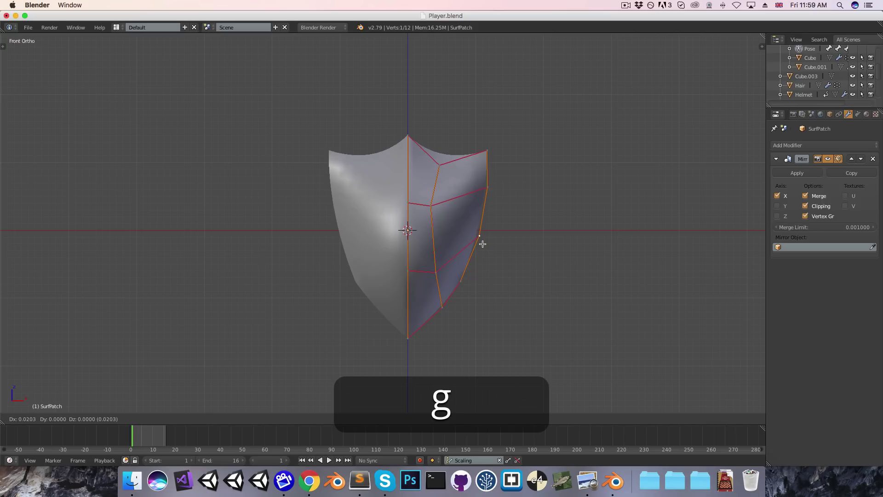
pyautogui.click(483, 244)
# From the side view, move the four foremost control points backward along Y to make the shield's bulge shallower
pyautogui.press('3')
pyautogui.press('a')
pyautogui.press('b')
pyautogui.moveTo(308, 174); pyautogui.dragTo(340, 328)
pyautogui.press('g')
pyautogui.press('y')
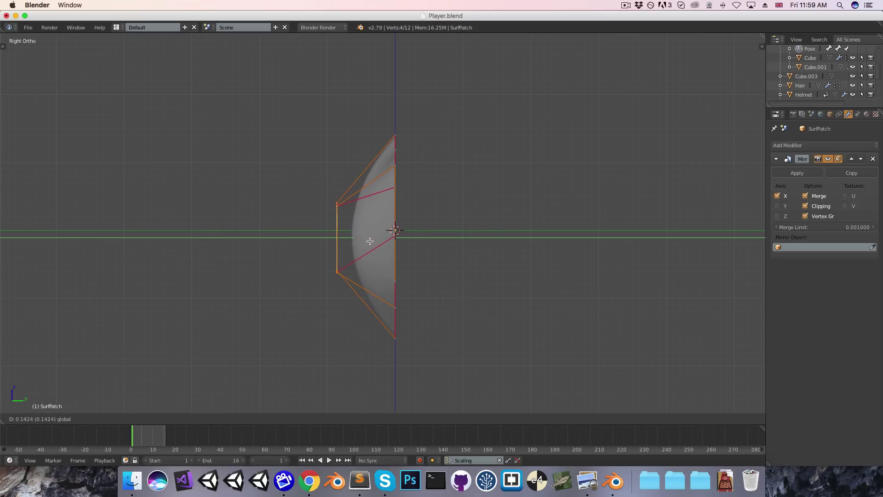
pyautogui.click(393, 246)
# Move the shield's top outer corner point backward along Y to curve the upper corners back
pyautogui.moveTo(392, 245); pyautogui.dragTo(417, 266, button='middle')
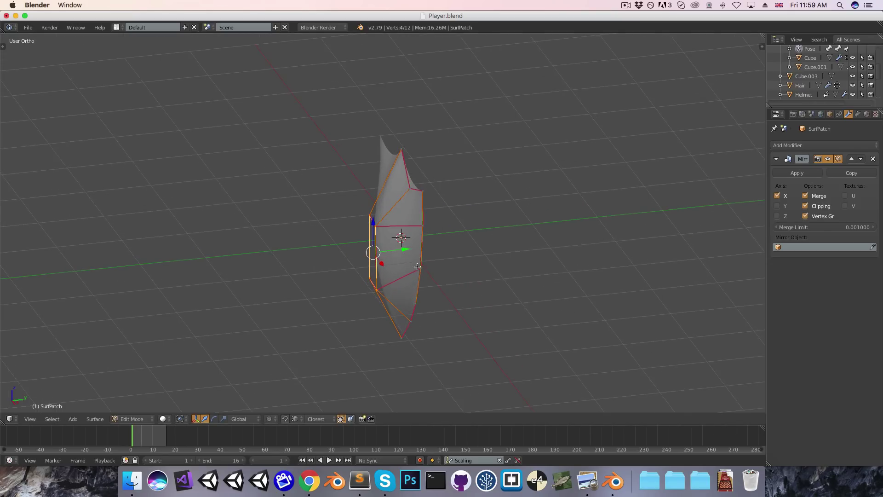
pyautogui.rightClick(425, 192)
pyautogui.press('g')
pyautogui.press('y')
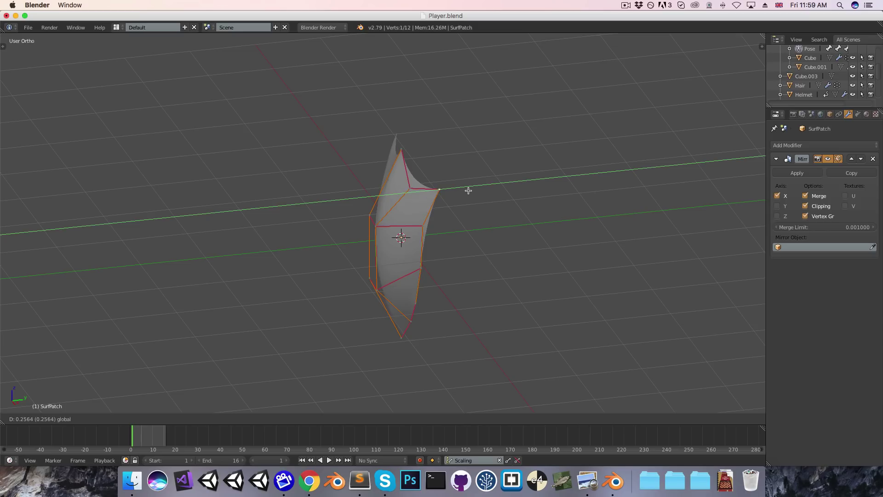
pyautogui.click(443, 291)
# Move the shield's bottom tip control point backward along Y in the side view
pyautogui.rightClick(404, 344)
pyautogui.press('KP_3')
pyautogui.press('g')
pyautogui.press('y')
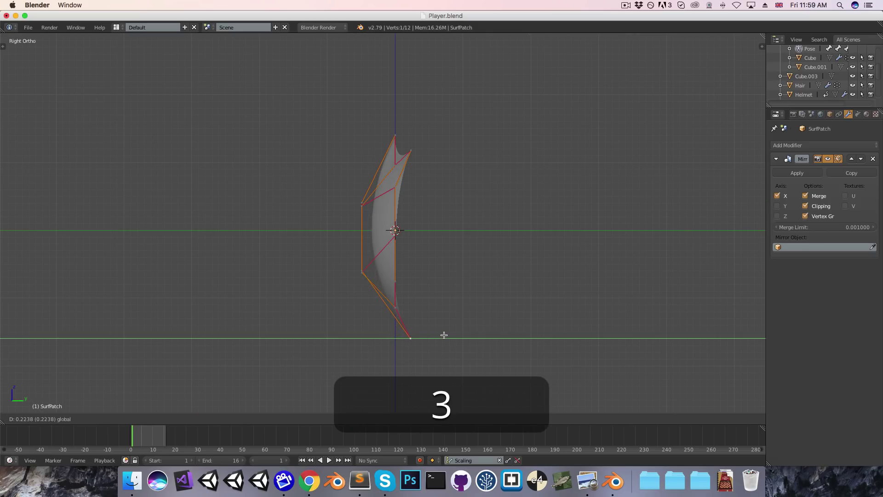
pyautogui.click(440, 335)
# Shift the lower middle point and the lowest outer point slightly backward along Y to follow the bottom curve
pyautogui.rightClick(398, 308)
pyautogui.press('g')
pyautogui.press('y')
pyautogui.click(398, 306)
pyautogui.rightClick(400, 275)
pyautogui.press('g')
pyautogui.press('y')
pyautogui.click(430, 282)
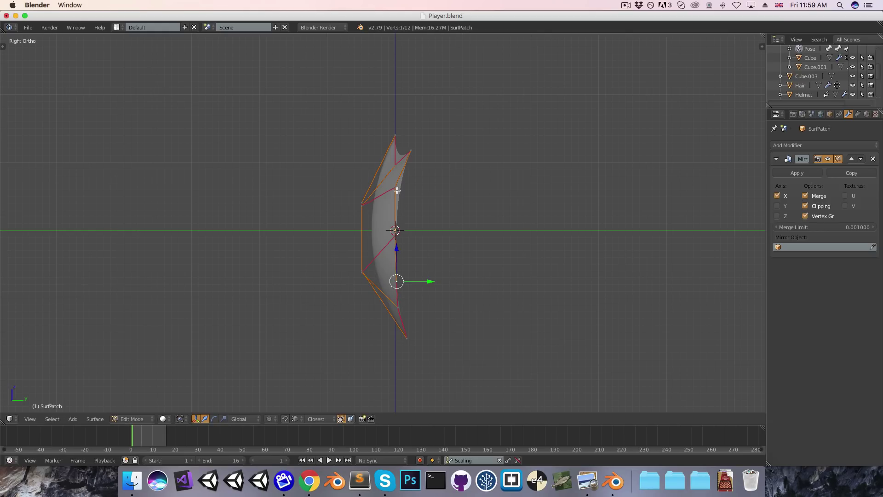
# Add a Solidify modifier to the shield in Object Mode and set its thickness to 0.0720
pyautogui.press('Tab')
pyautogui.moveTo(433, 282)
pyautogui.mouseDown(button='middle')
pyautogui.moveTo(601, 274)
pyautogui.moveTo(513, 278)
pyautogui.moveTo(355, 254)
pyautogui.moveTo(305, 263)
pyautogui.moveTo(423, 274)
pyautogui.mouseUp(button='middle')
pyautogui.click(800, 146)
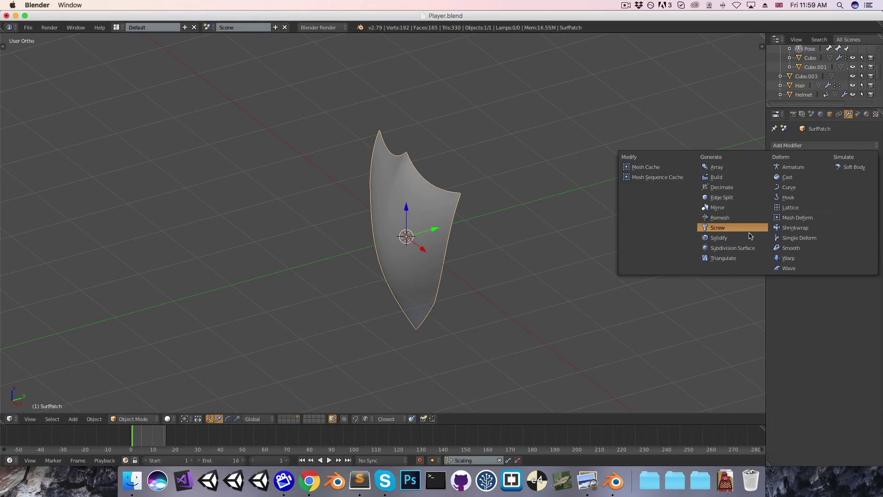
pyautogui.click(718, 237)
pyautogui.moveTo(592, 265); pyautogui.dragTo(529, 267, button='middle')
pyautogui.moveTo(797, 294); pyautogui.dragTo(843, 293)
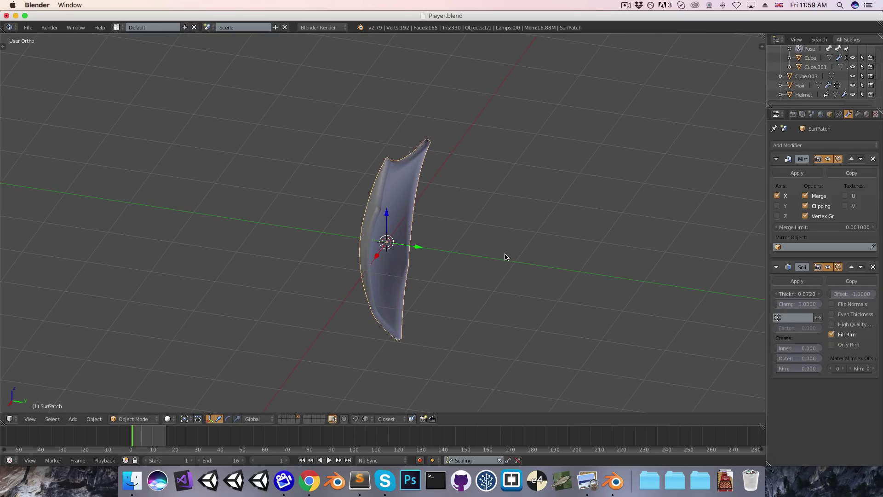
# In the front view, nudge the lower middle point and the two lower outer control points to smooth the shield's lower side
pyautogui.press('1')
pyautogui.press('Tab')
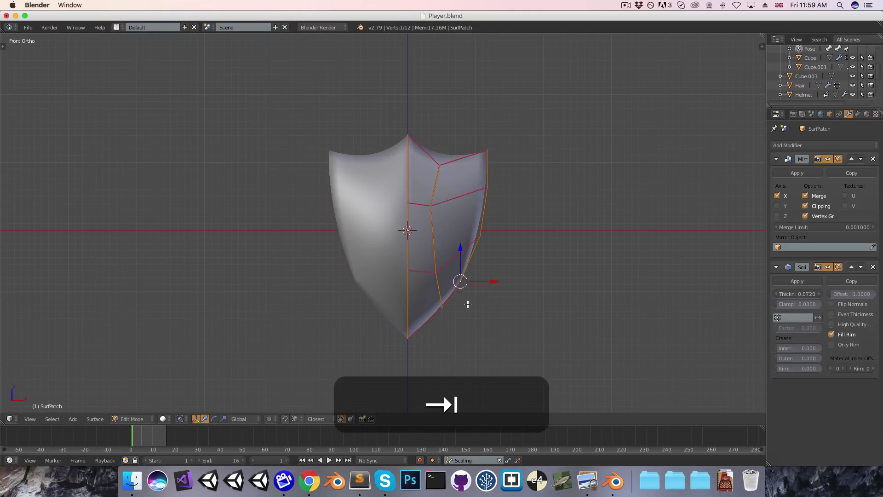
pyautogui.press('g')
pyautogui.click(463, 276)
pyautogui.press('g')
pyautogui.click(453, 298)
pyautogui.press('g')
pyautogui.click(453, 302)
pyautogui.press('g')
pyautogui.click(471, 274)
pyautogui.press('g')
pyautogui.click(488, 240)
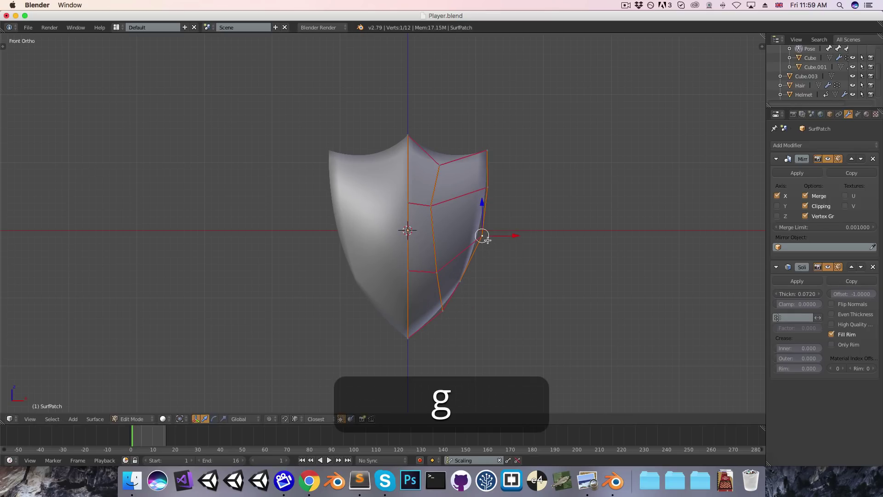
# Move the lowest outer control point about 0.027 forward along Y in the side view and leave Edit Mode
pyautogui.press('3')
pyautogui.press('g')
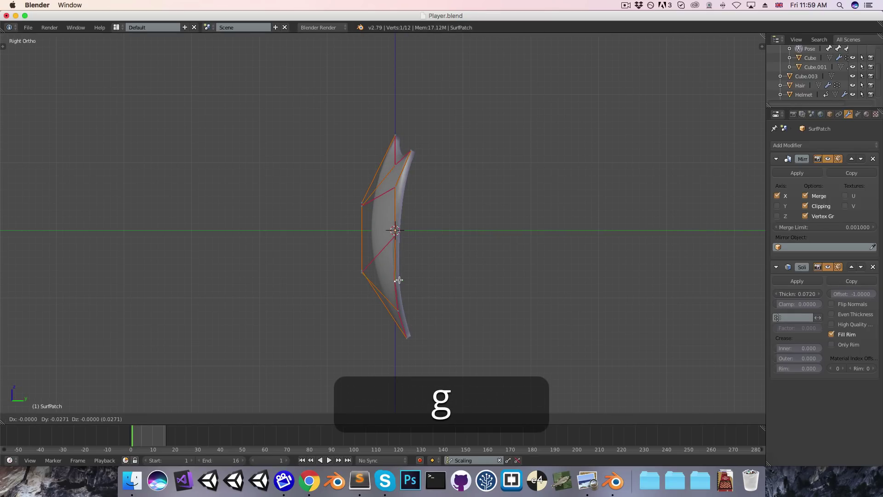
pyautogui.click(398, 279)
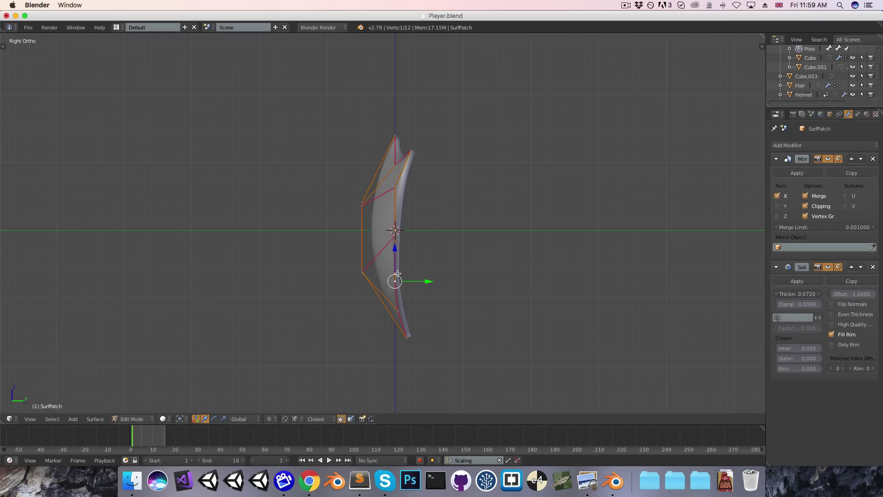
pyautogui.press('Tab')
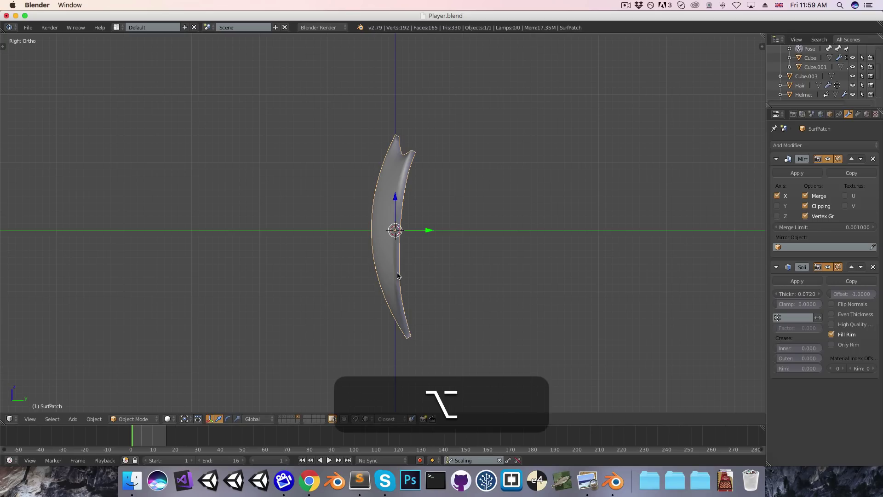
# Convert the shield surface to a mesh and inspect its face density in Edit Mode
pyautogui.hotkey('alt', 'c')
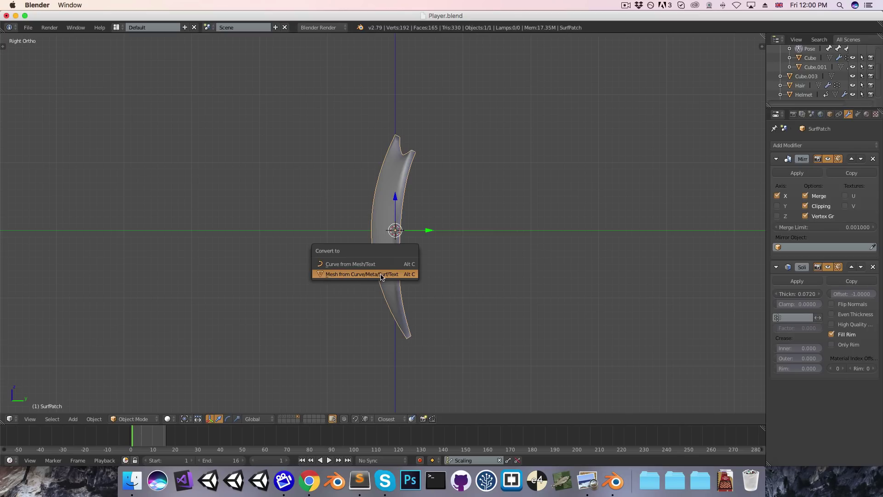
pyautogui.click(364, 275)
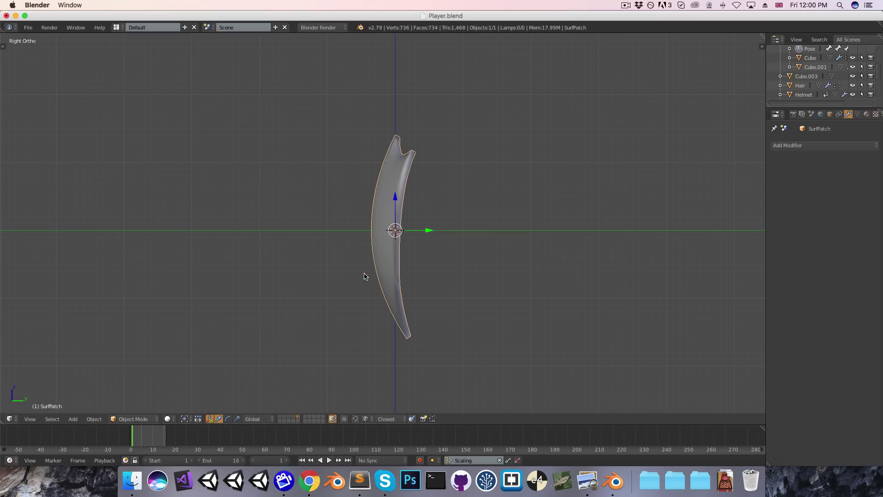
pyautogui.press('Tab')
pyautogui.moveTo(410, 245); pyautogui.dragTo(508, 264, button='middle')
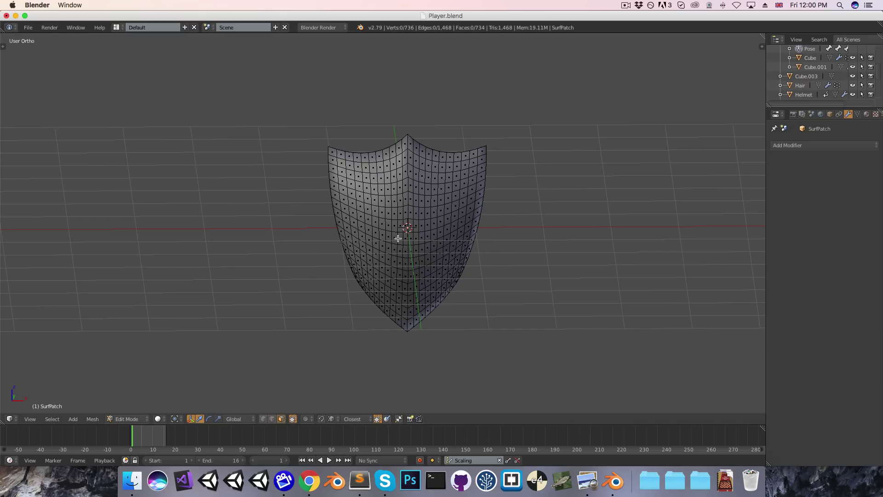
# Undo the mesh conversion to restore the surface with its modifiers
pyautogui.press('Tab')
pyautogui.press('super+z')
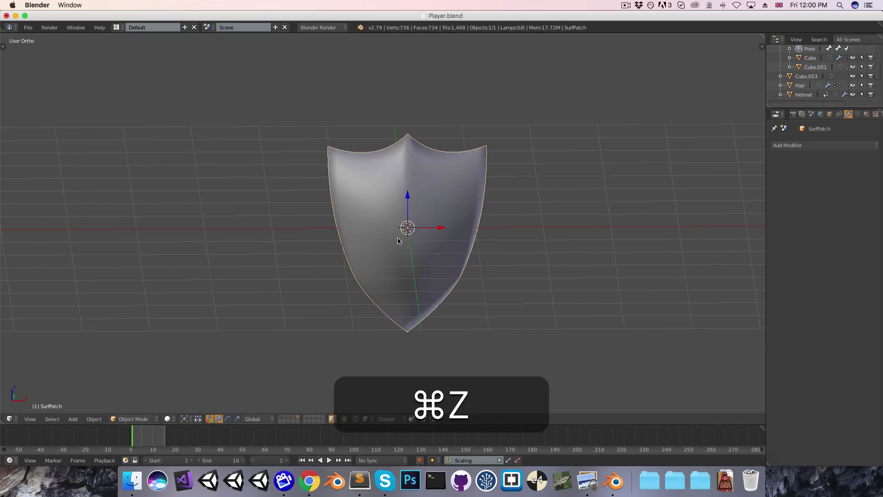
pyautogui.press('super+z')
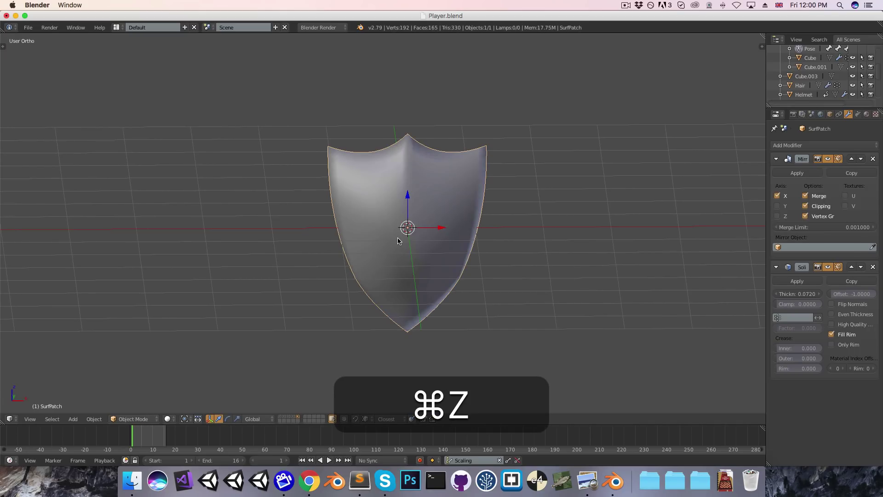
# Set the shield surface's preview resolution to 3 in both U and V
pyautogui.click(857, 114)
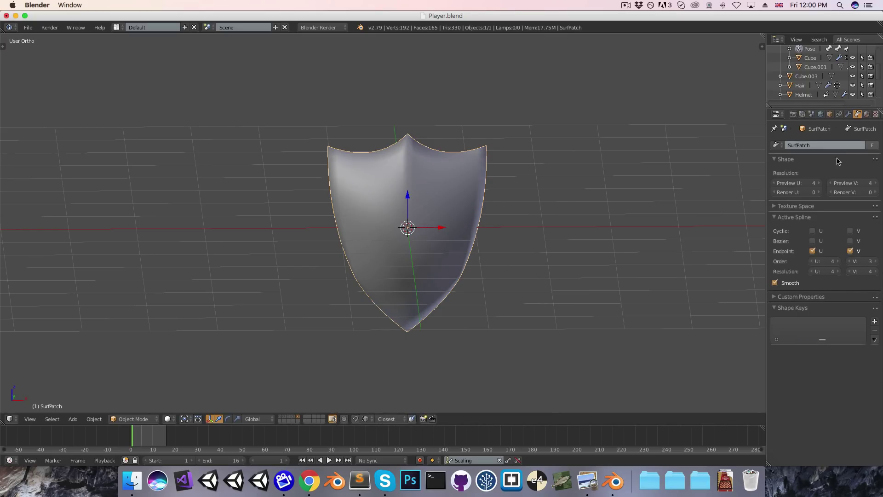
pyautogui.click(776, 184)
pyautogui.click(828, 184)
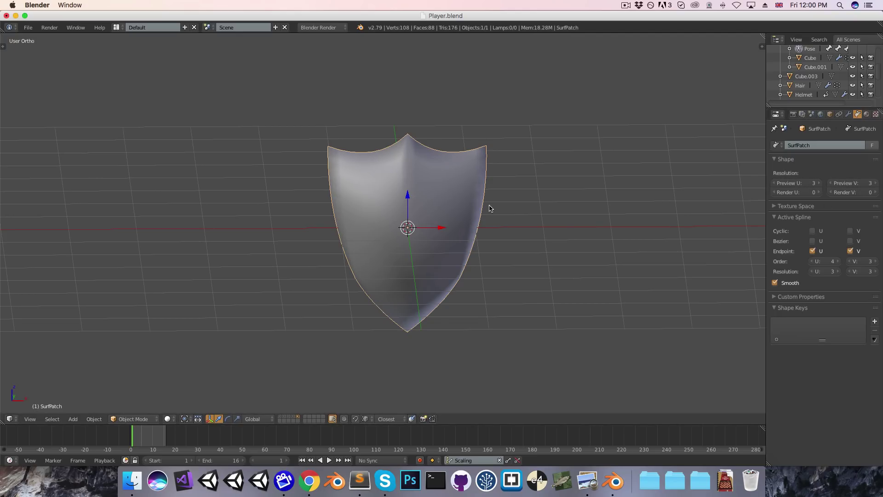
# Test lower preview resolutions of U 1 and V 2 on the shield, and restore both to 3
pyautogui.press('1')
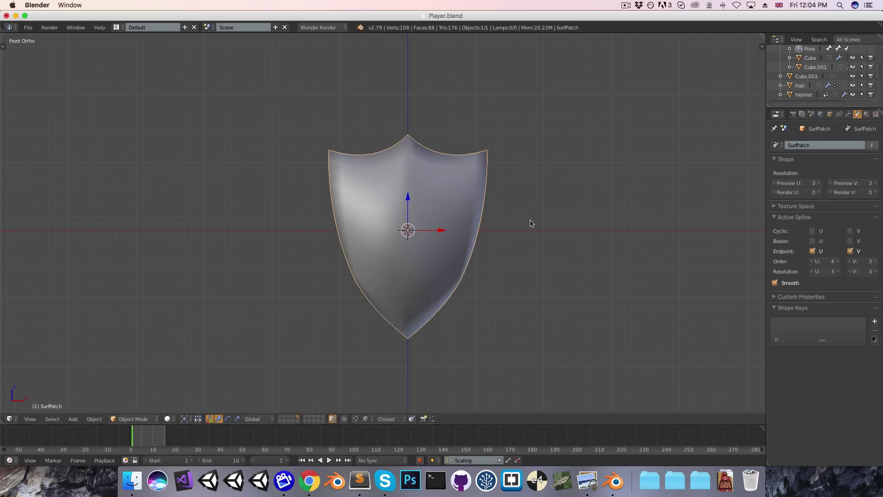
pyautogui.click(774, 183)
pyautogui.click(774, 184)
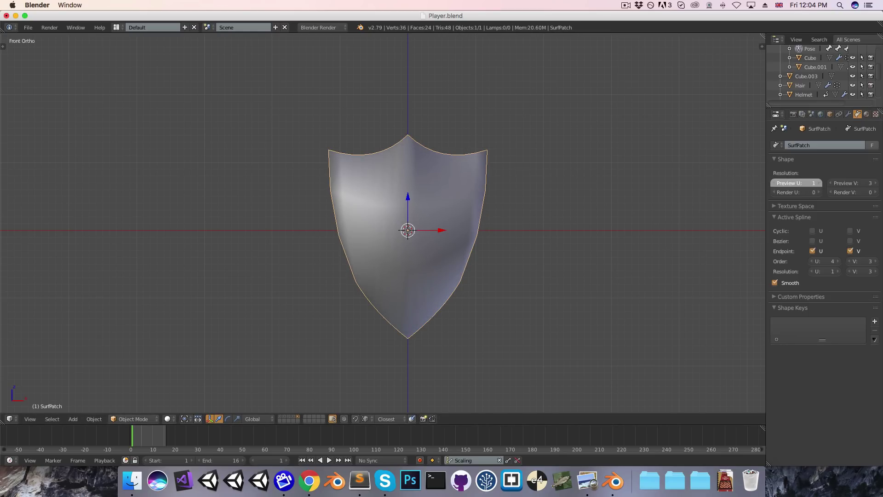
pyautogui.click(818, 183)
pyautogui.click(818, 183)
pyautogui.click(831, 183)
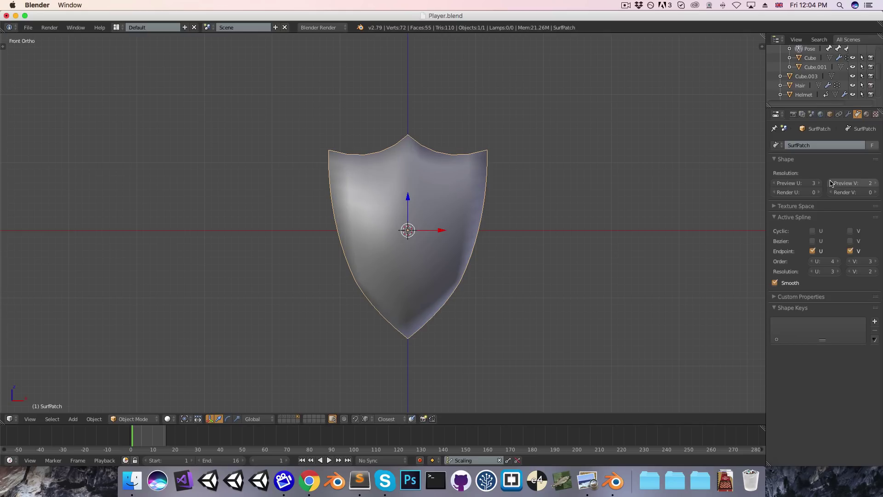
pyautogui.click(875, 183)
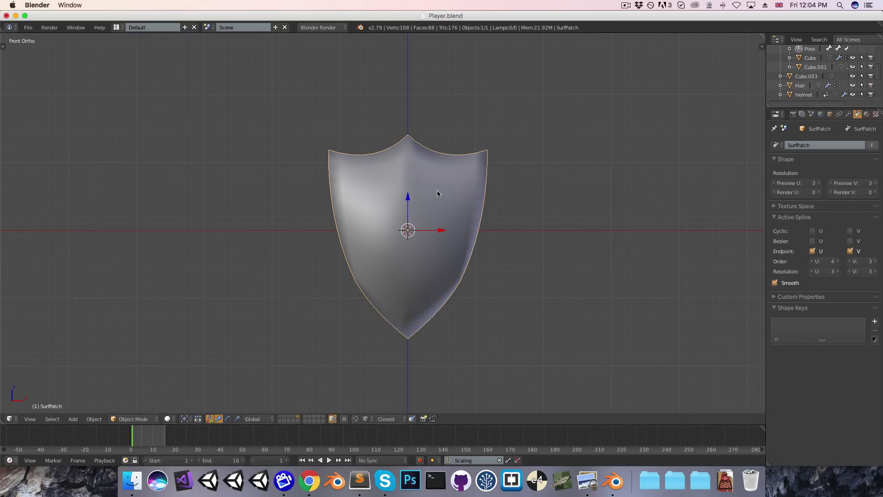
# Convert the lower-resolution shield surface to a mesh and open it in Edit Mode
pyautogui.hotkey('alt', 'c')
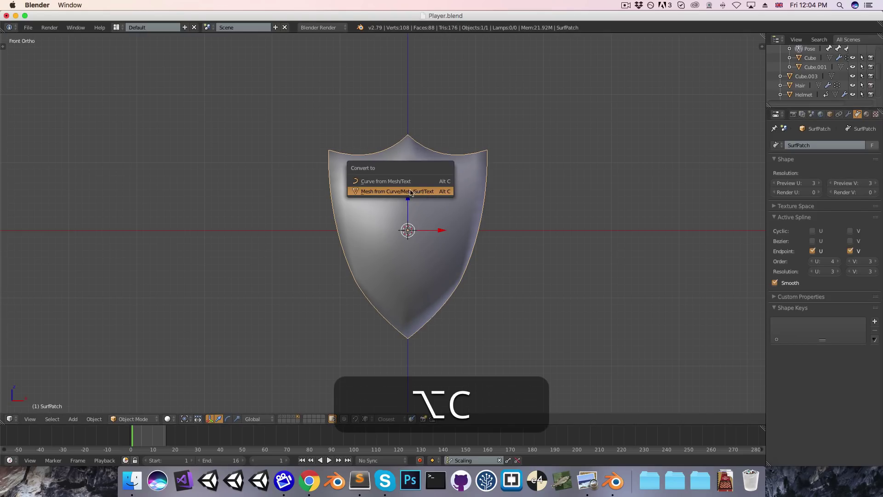
pyautogui.click(394, 191)
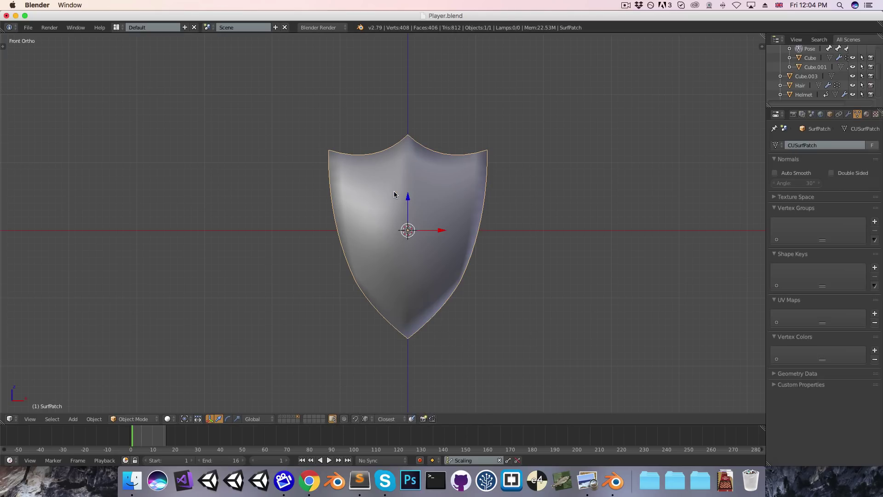
pyautogui.press('Tab')
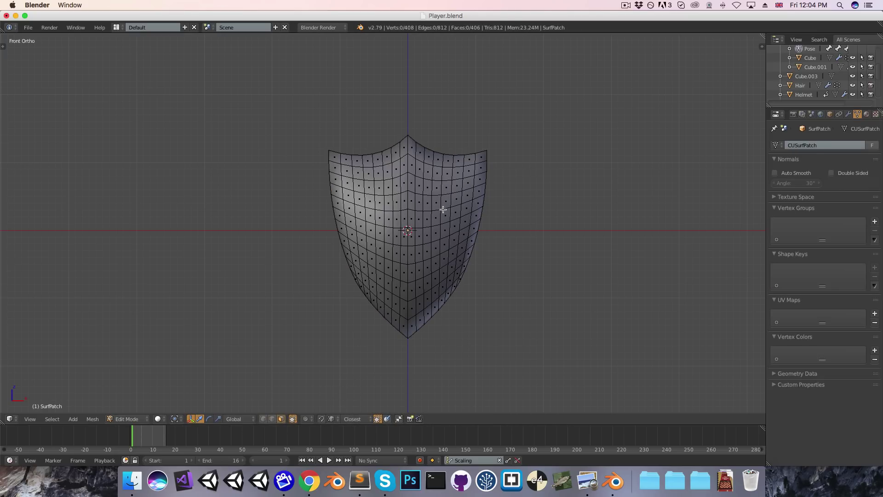
# Use face select mode to select the whole loop of thin rim faces around the shield's edge
pyautogui.hotkey('ctrl', 'Tab')
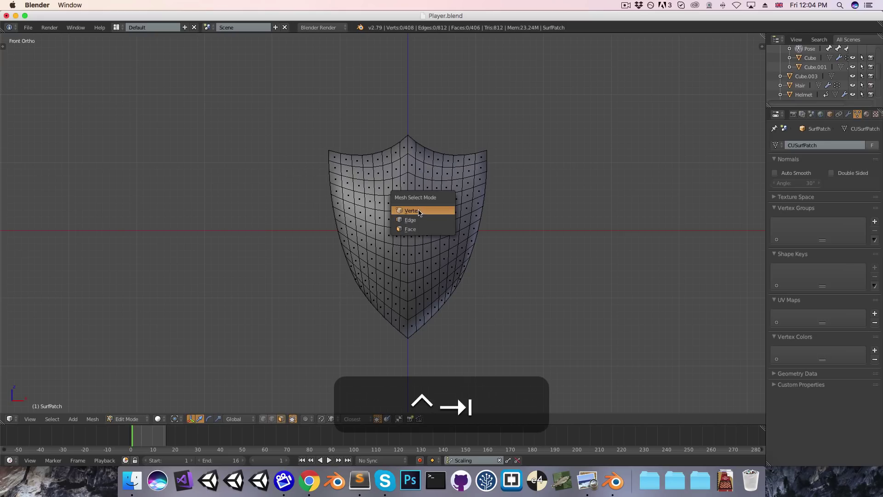
pyautogui.click(416, 228)
pyautogui.moveTo(509, 219); pyautogui.dragTo(460, 227, button='middle')
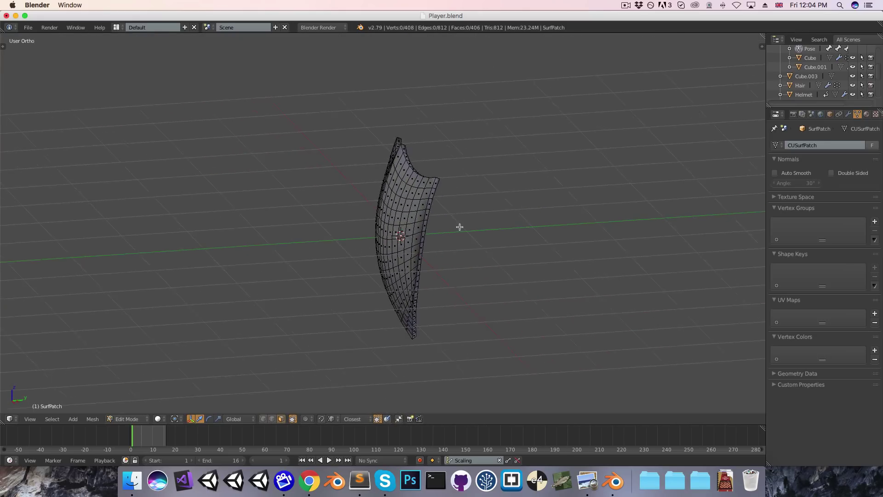
pyautogui.keyDown('alt'); pyautogui.click(432, 187); pyautogui.keyUp('alt')
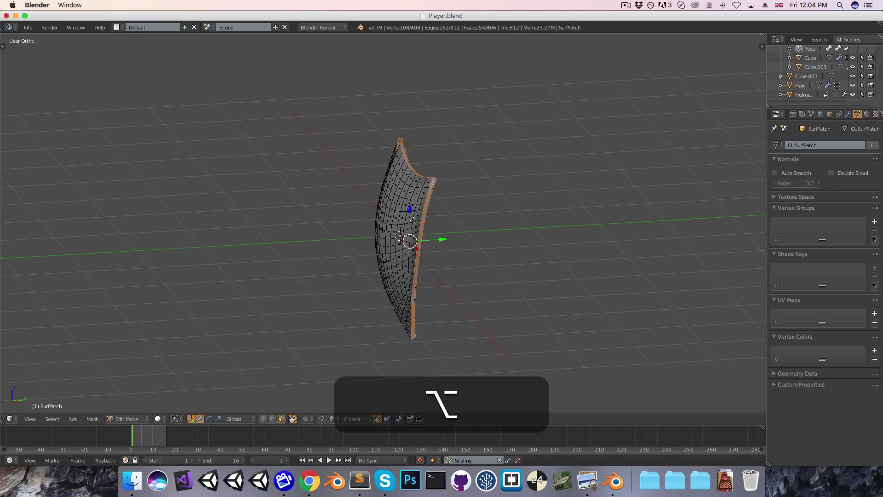
pyautogui.moveTo(400, 220); pyautogui.dragTo(479, 325, button='middle')
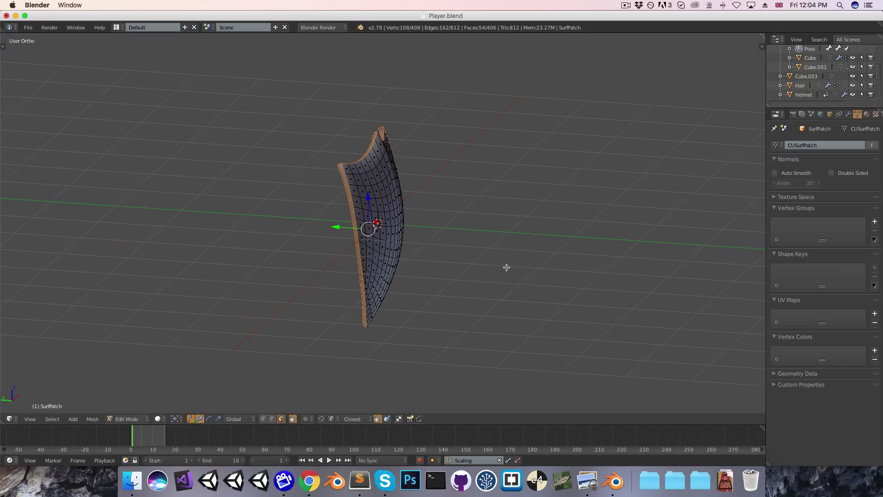
# Extrude the rim faces in place and fatten them outward along their normals by about 0.05
pyautogui.press('e')
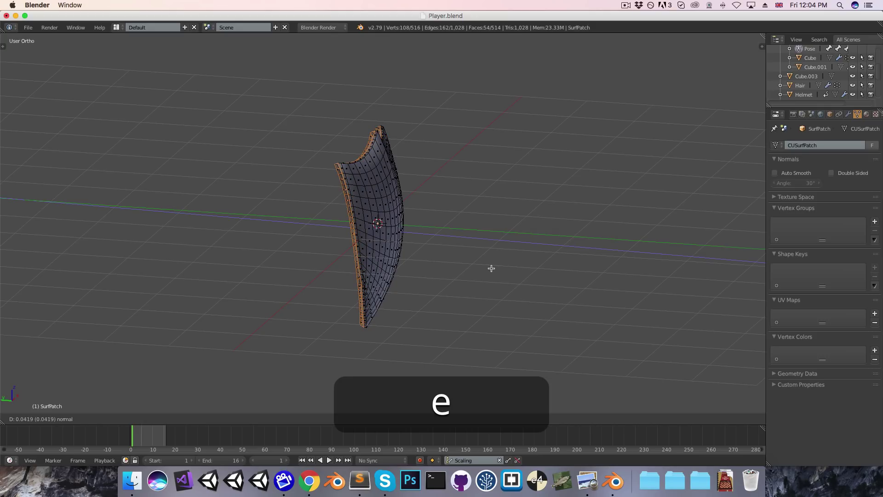
pyautogui.rightClick(483, 257)
pyautogui.hotkey('alt', 's')
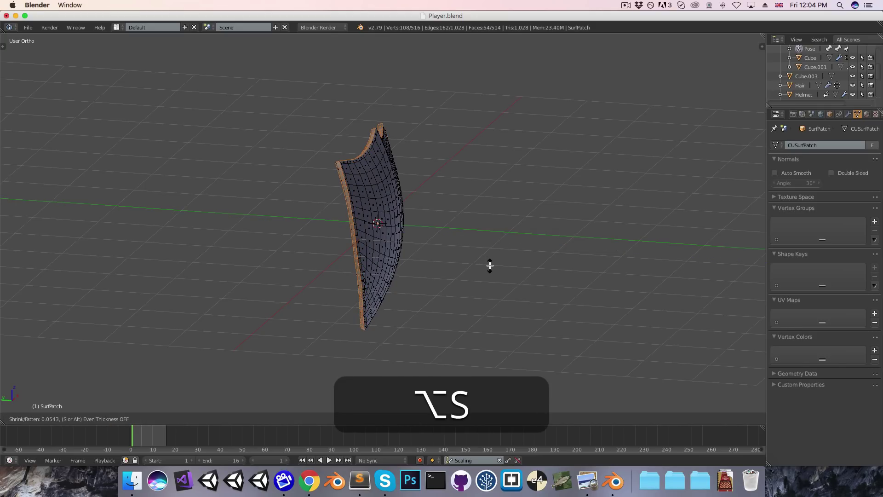
pyautogui.click(491, 267)
# Add the inner and outer face loops on the shield's front and back rim to the selection
pyautogui.press('1')
pyautogui.moveTo(419, 172); pyautogui.dragTo(426, 158, button='middle')
pyautogui.keyDown('alt'); pyautogui.keyDown('shift'); pyautogui.rightClick(428, 109); pyautogui.keyUp('shift'); pyautogui.keyUp('alt')
pyautogui.moveTo(428, 109); pyautogui.dragTo(385, 118, button='middle')
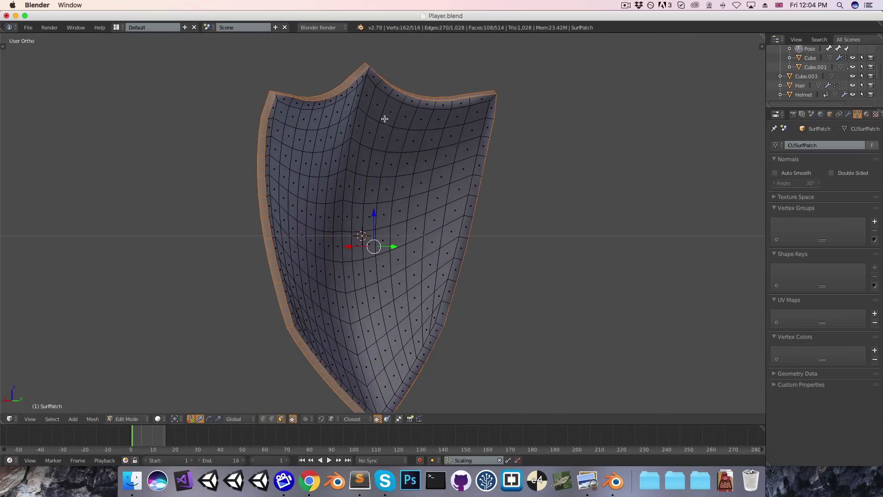
pyautogui.keyDown('alt'); pyautogui.keyDown('shift'); pyautogui.rightClick(391, 93); pyautogui.keyUp('shift'); pyautogui.keyUp('alt')
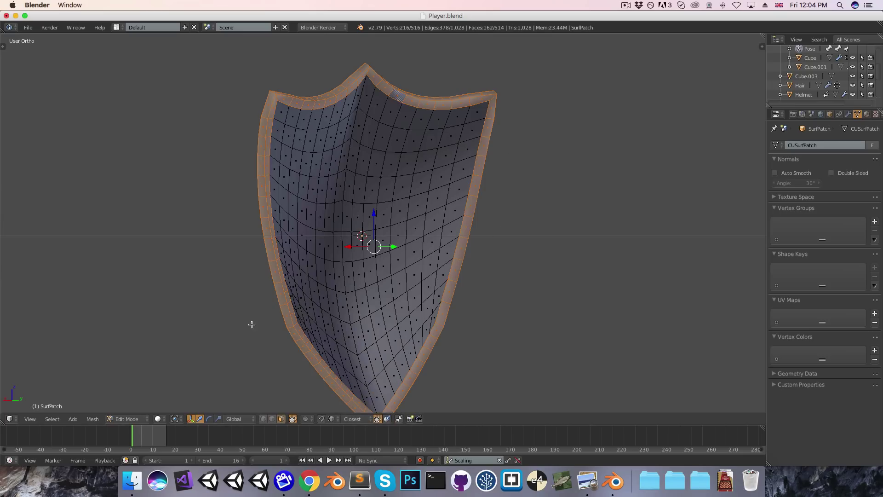
pyautogui.moveTo(262, 262); pyautogui.dragTo(360, 218, button='middle')
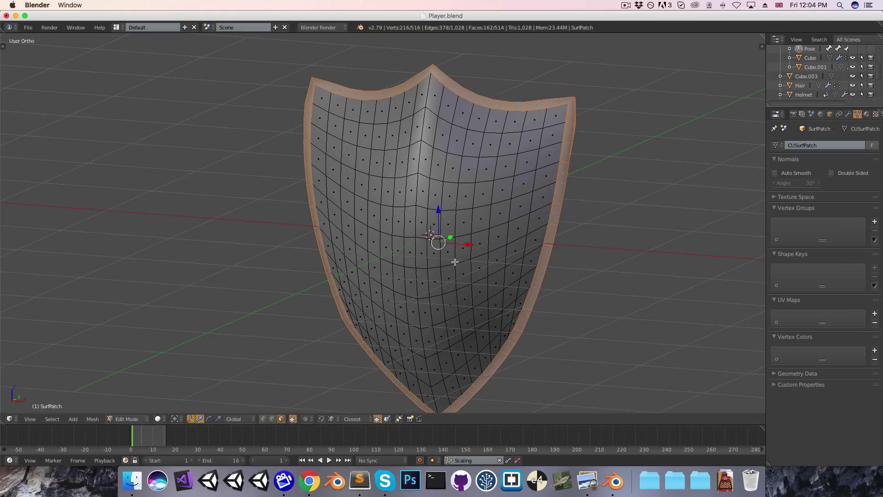
# Add a material slot with a new material to the shield and name it Metal_grey
pyautogui.click(866, 115)
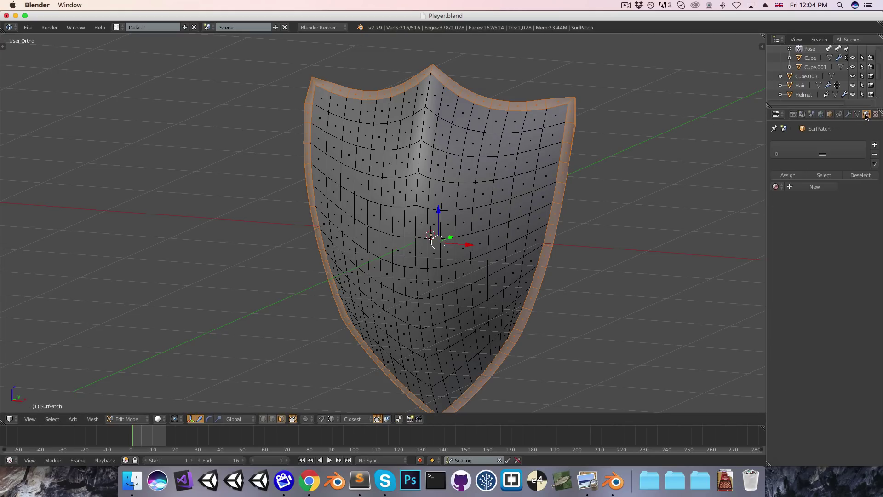
pyautogui.click(777, 186)
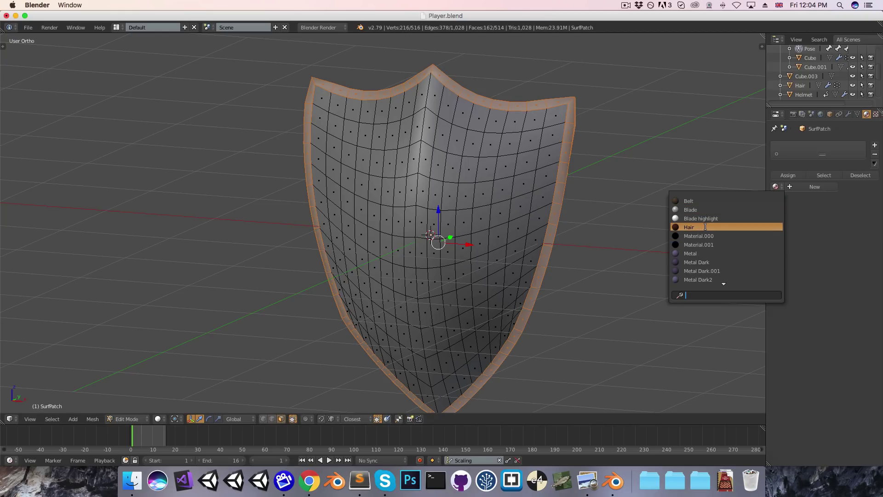
pyautogui.click(875, 146)
pyautogui.click(875, 146)
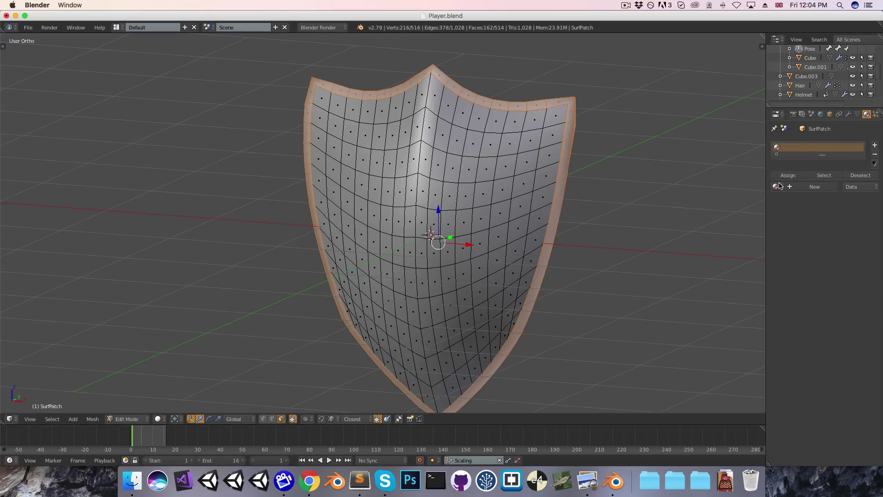
pyautogui.click(809, 187)
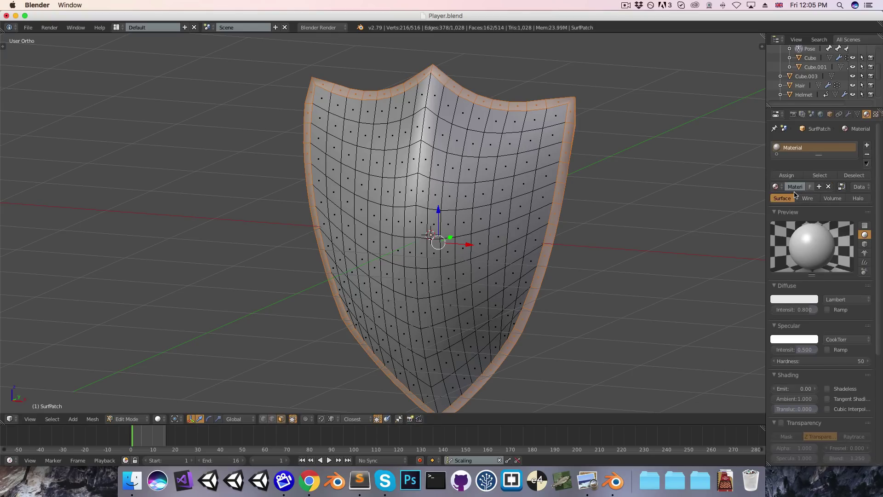
pyautogui.write('Mat_Body')
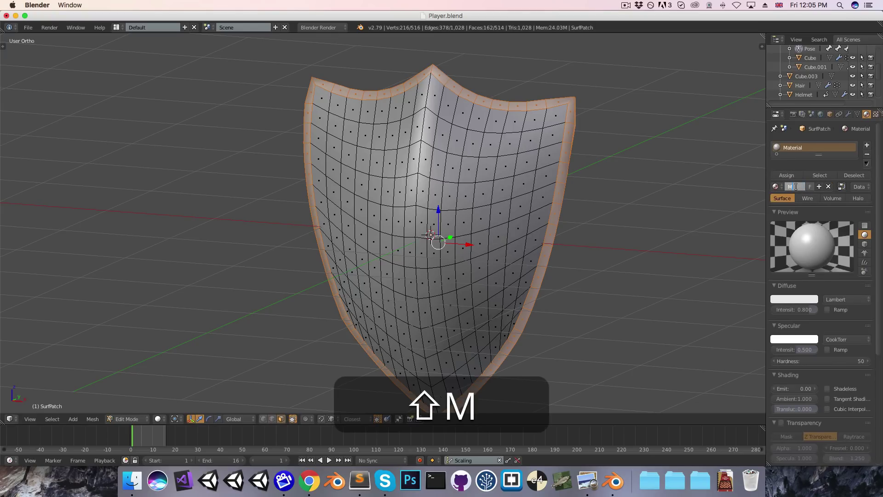
pyautogui.press('Return')
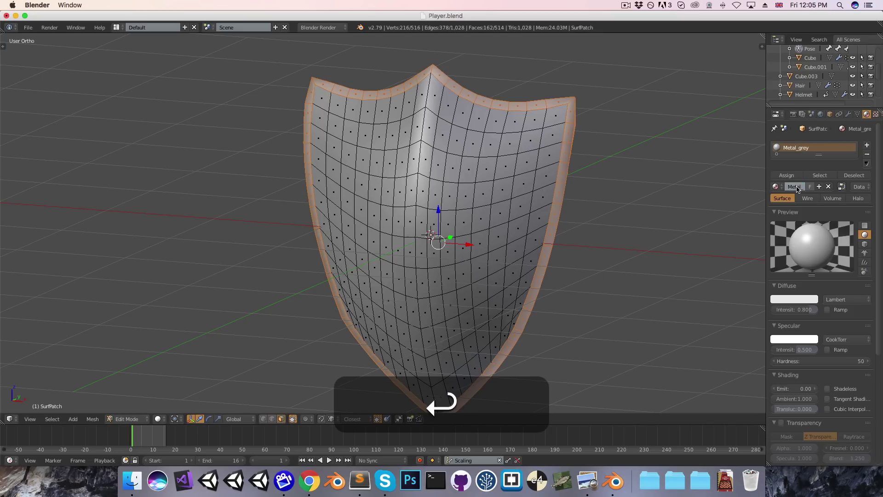
# Set Metal_grey's diffuse colour to a mid grey of about 0.342 per RGB channel and its specular intensity to 0
pyautogui.click(794, 300)
pyautogui.moveTo(811, 210); pyautogui.dragTo(810, 201)
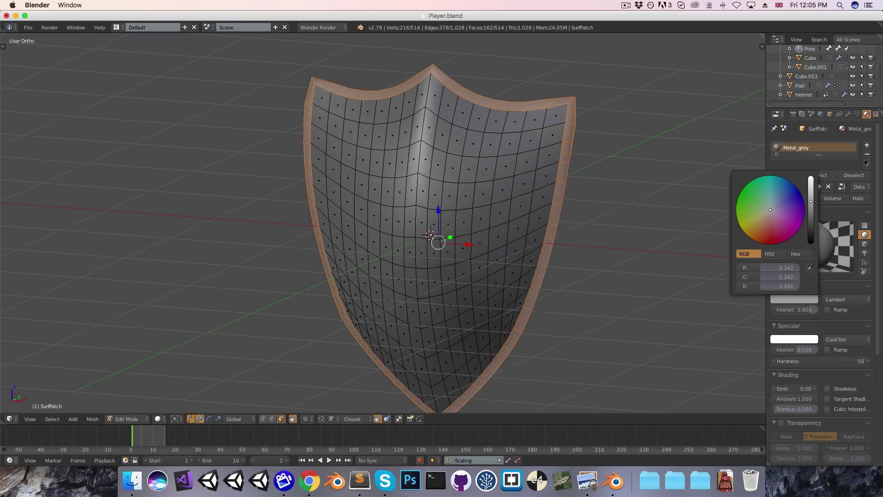
pyautogui.moveTo(805, 349); pyautogui.dragTo(777, 349)
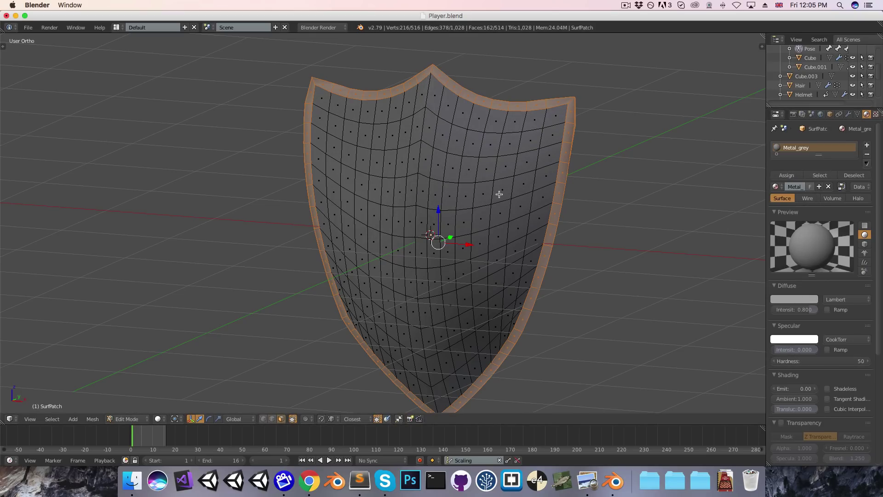
# Invert the selection to the shield's inner faces and add a second material named Wood
pyautogui.hotkey('ctrl', 'i')
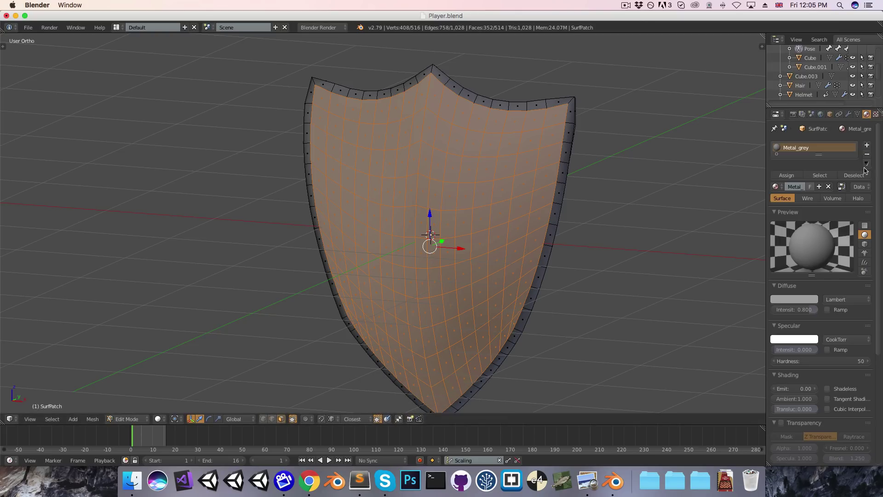
pyautogui.click(866, 145)
pyautogui.click(792, 208)
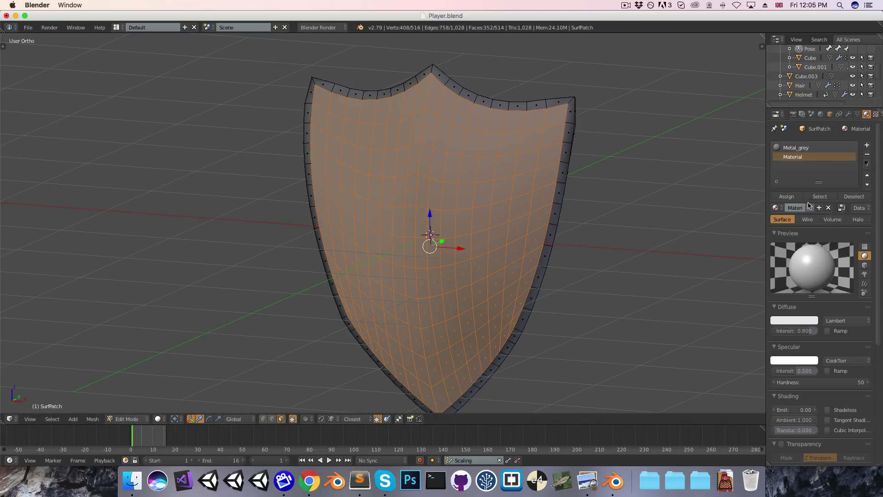
pyautogui.write('Wood')
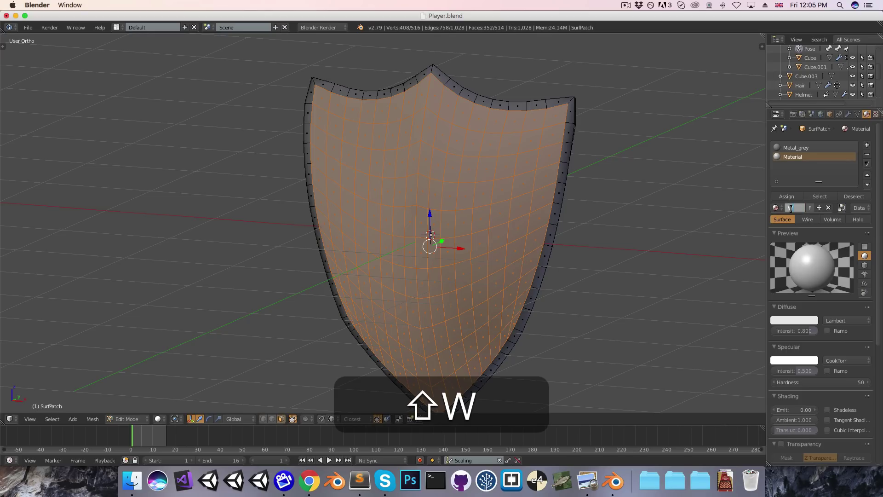
pyautogui.press('Return')
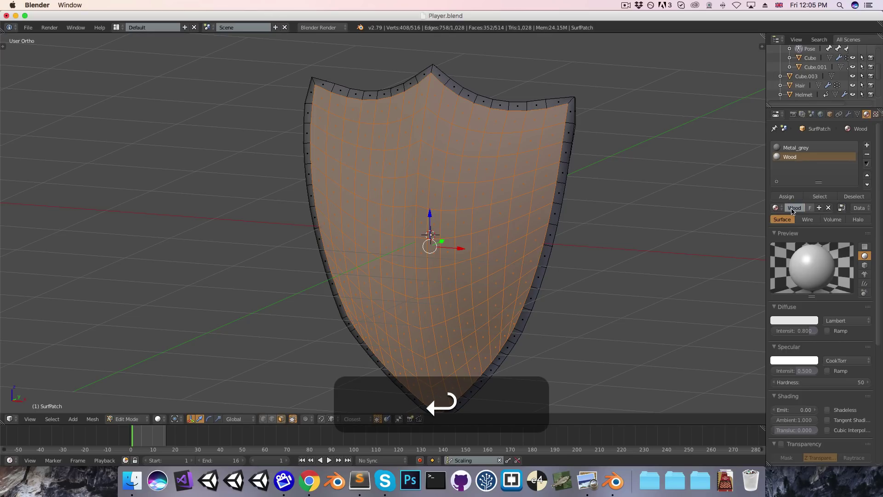
# Set the Wood diffuse colour to a dark red of about R 0.202, G 0.069, B 0.066
pyautogui.click(794, 320)
pyautogui.click(772, 243)
pyautogui.moveTo(771, 242); pyautogui.dragTo(811, 231)
pyautogui.click(811, 226)
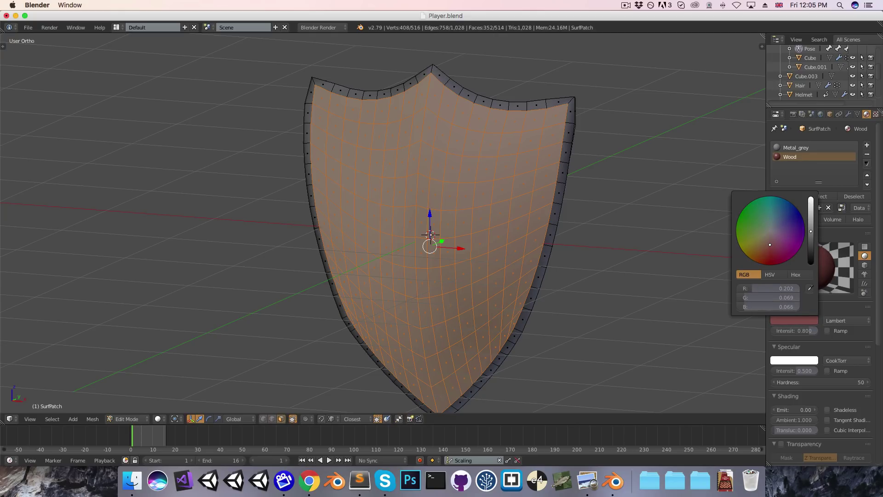
# Assign Wood to the selected shield faces and set its specular intensity to 0
pyautogui.click(787, 197)
pyautogui.click(794, 371)
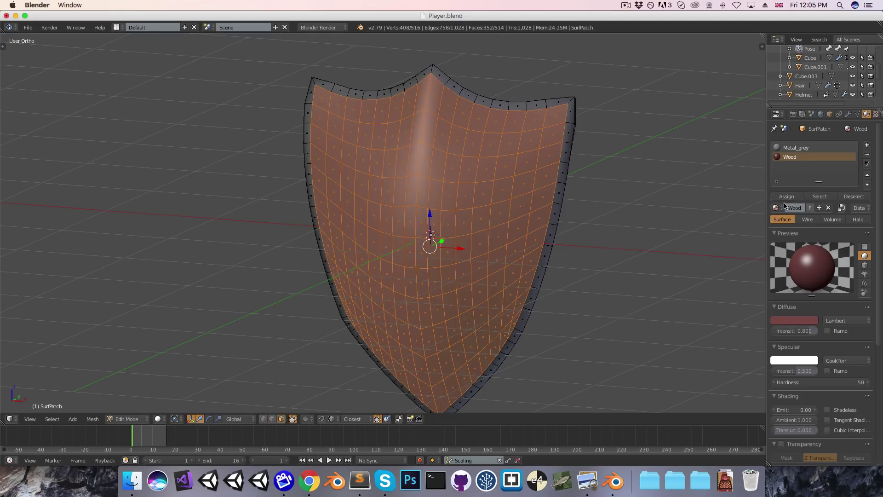
pyautogui.write('0')
pyautogui.press('Return')
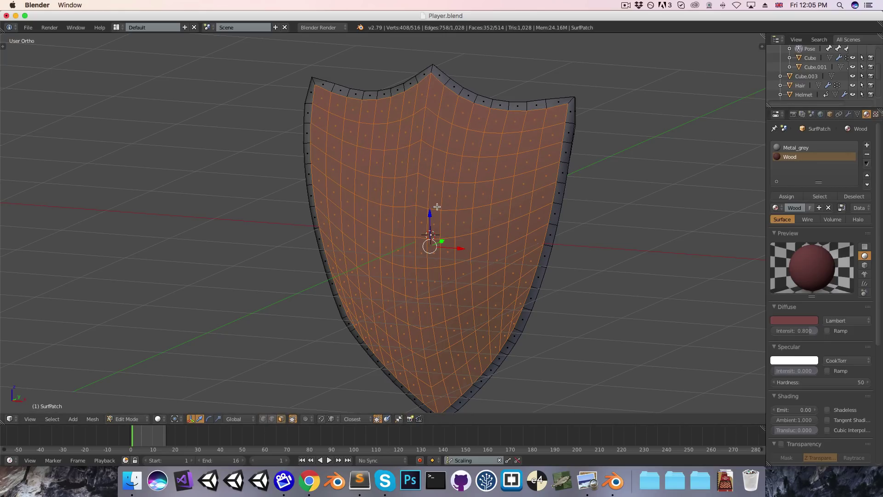
# Return to Object Mode and shift the Wood diffuse colour to a browner tone, about R 0.184, G 0.070, B 0.051
pyautogui.press('Tab')
pyautogui.moveTo(513, 239); pyautogui.dragTo(525, 255, button='middle')
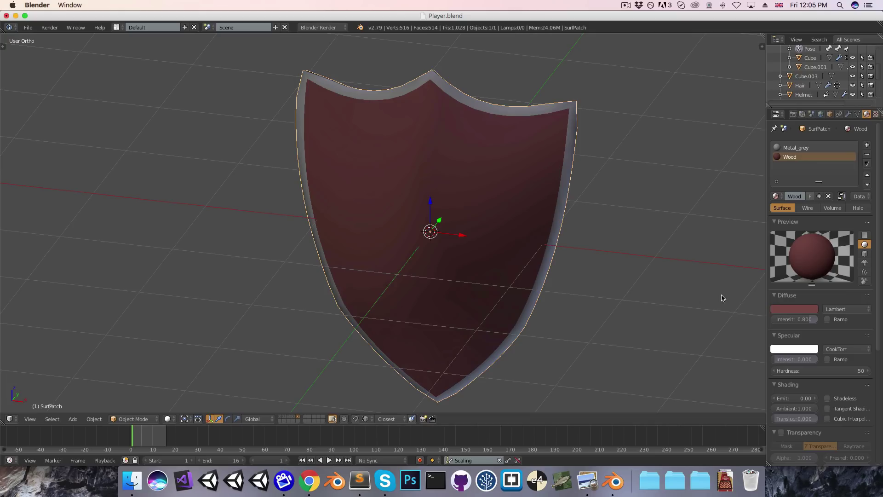
pyautogui.click(794, 309)
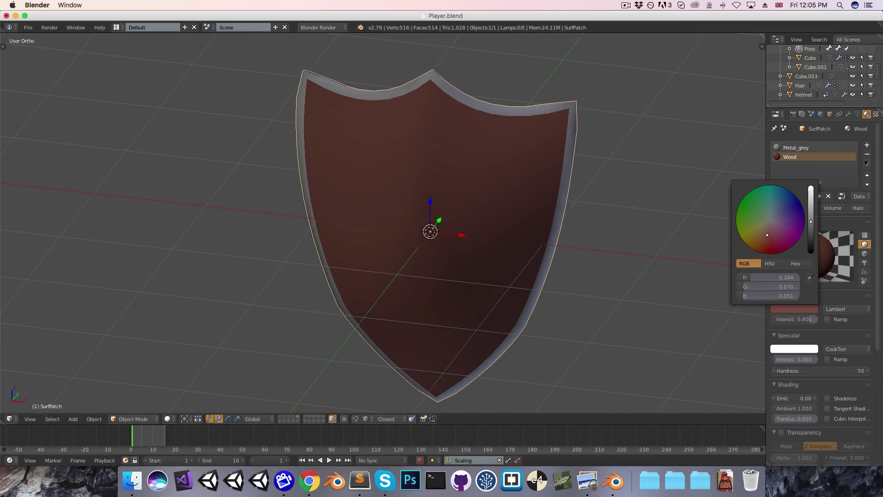
# Switch to the front view and add a plane mesh at the shield's centre
pyautogui.moveTo(509, 228); pyautogui.dragTo(552, 198, button='middle')
pyautogui.press('1')
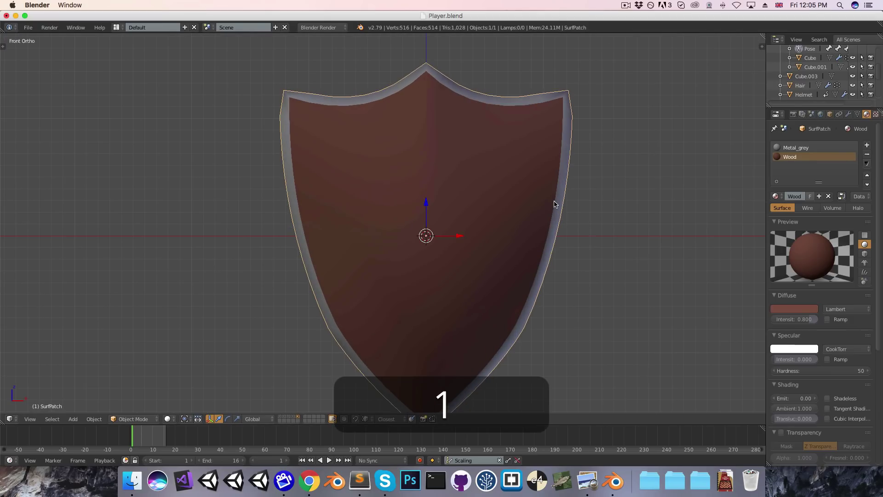
pyautogui.scroll(-3, 552, 210)
pyautogui.scroll(3, 548, 216)
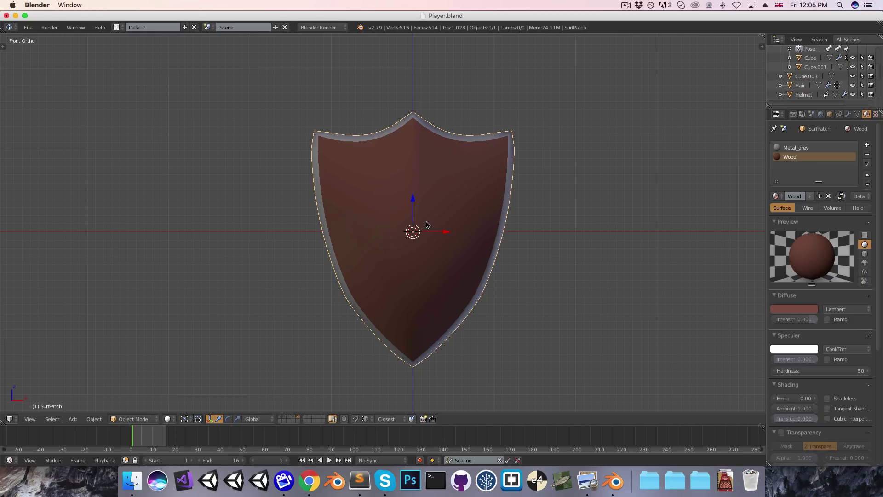
pyautogui.hotkey('shift', 'a')
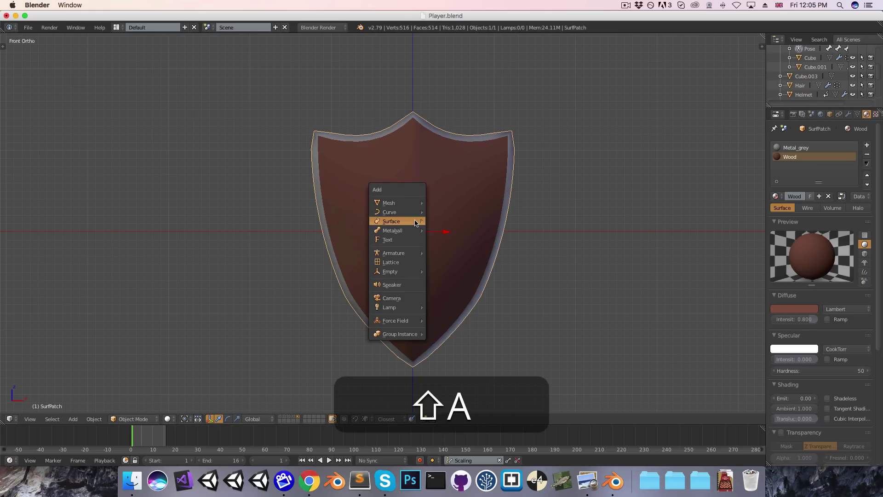
pyautogui.moveTo(405, 203)
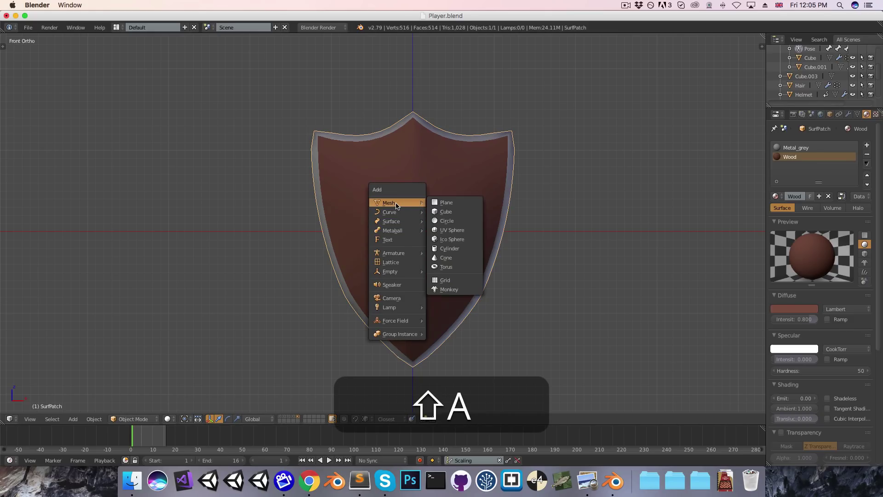
pyautogui.click(455, 207)
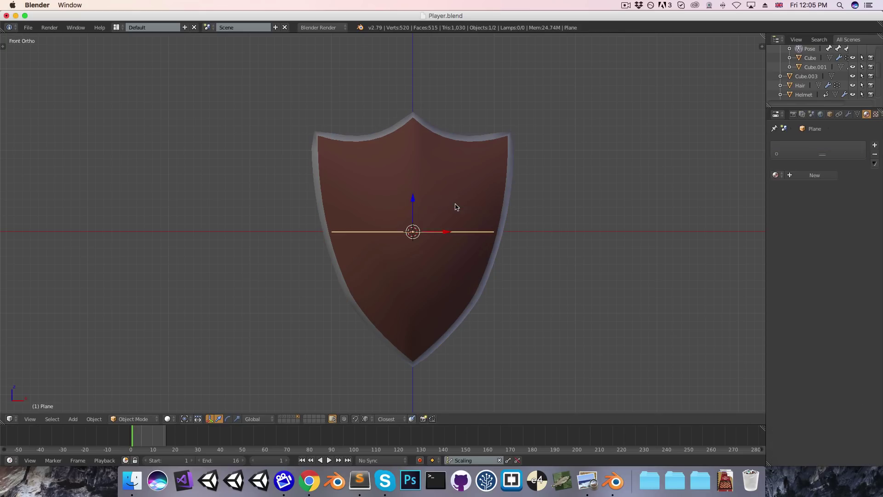
# Rotate the plane 90 degrees to stand upright and move it along Y until it clears the shield's front
pyautogui.press('KP_3')
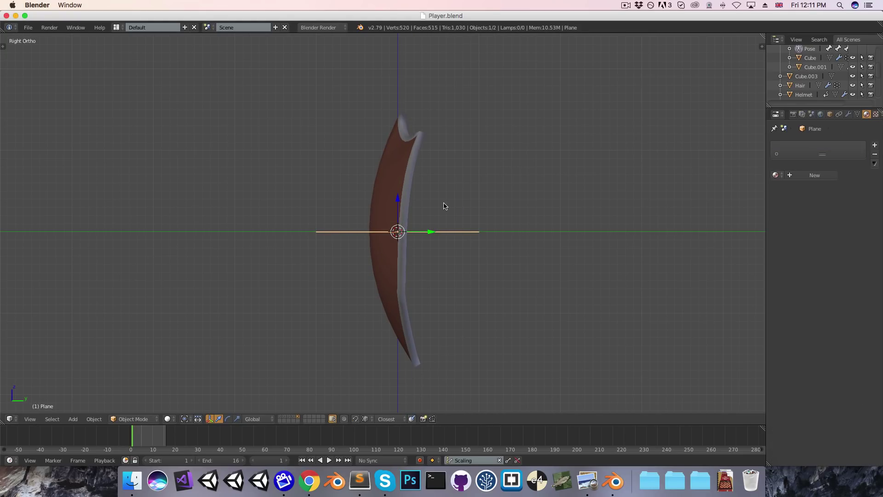
pyautogui.write('r90')
pyautogui.press('Return')
pyautogui.press('g')
pyautogui.press('y')
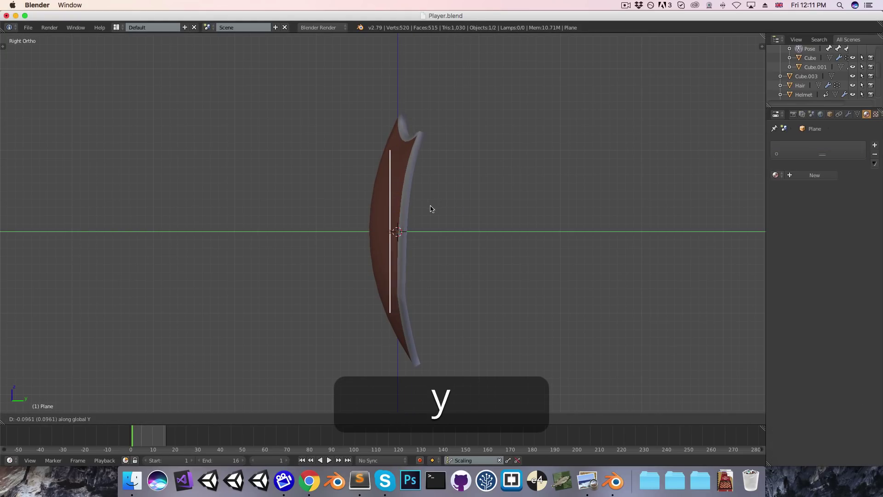
pyautogui.click(369, 244)
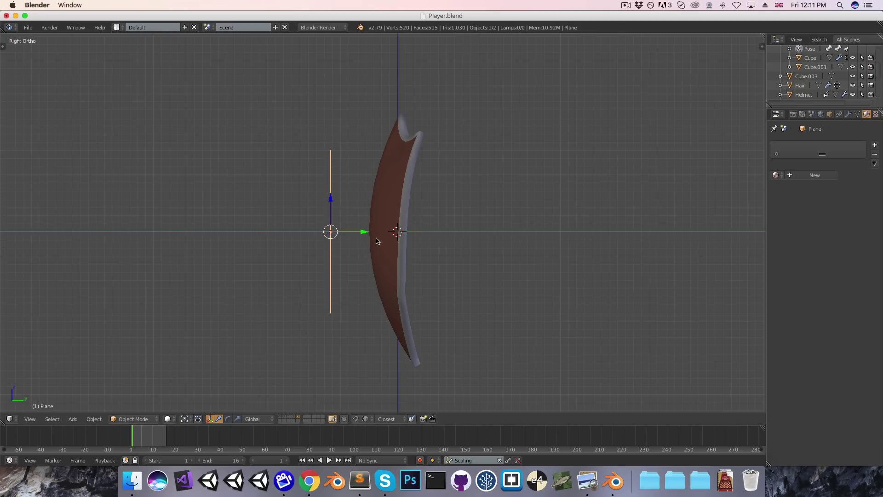
# Edit the plane in front view and cut it into four quarters with centred vertical and horizontal loop cuts
pyautogui.press('KP_1')
pyautogui.press('Tab')
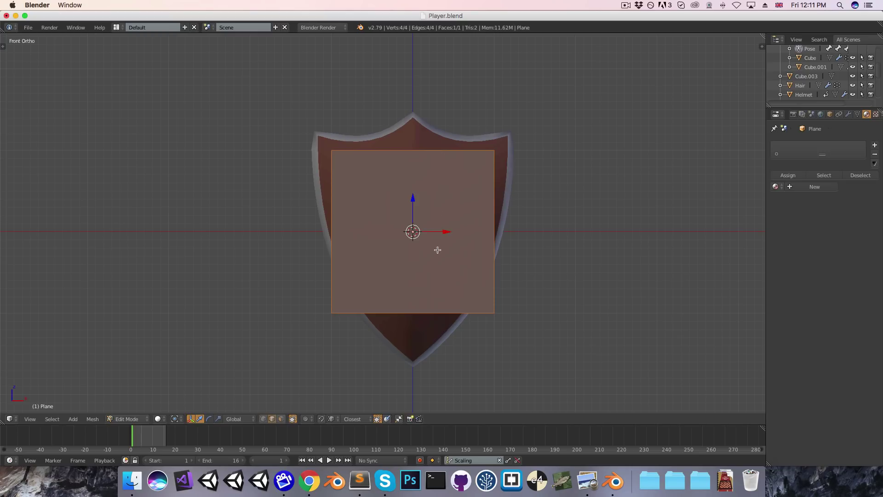
pyautogui.hotkey('ctrl', 'r')
pyautogui.click(412, 155)
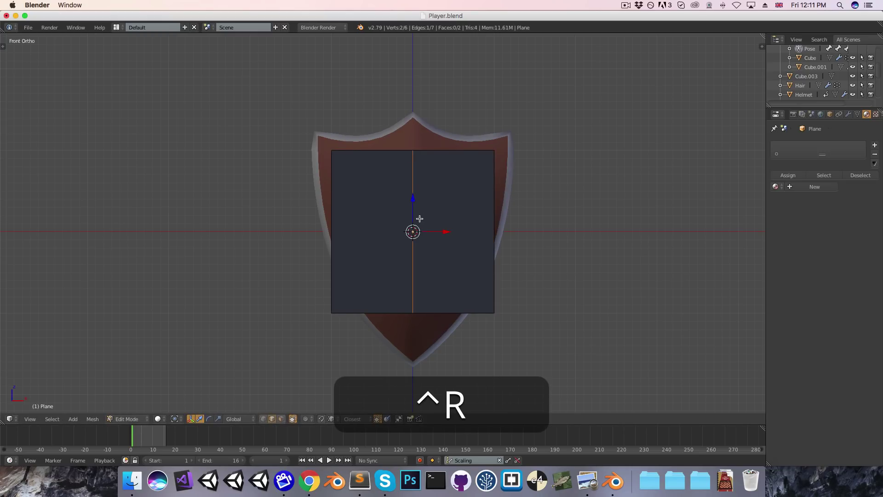
pyautogui.hotkey('ctrl', 'r')
pyautogui.click(428, 227)
# In face select mode, delete three quarters of the plane, keeping only the upper-right face
pyautogui.hotkey('ctrl', 'Tab')
pyautogui.click(419, 248)
pyautogui.keyDown('shift'); pyautogui.rightClick(395, 271); pyautogui.keyUp('shift')
pyautogui.keyDown('shift'); pyautogui.rightClick(379, 198); pyautogui.keyUp('shift')
pyautogui.hotkey('shift', 'x')
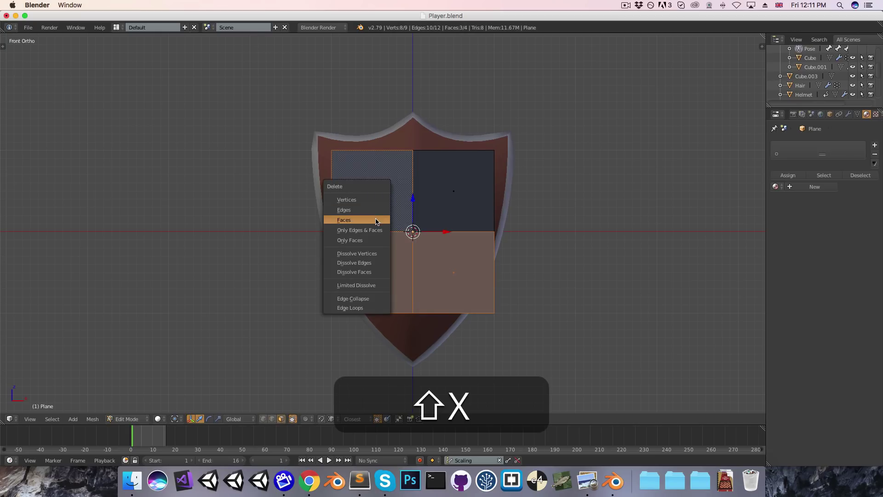
pyautogui.click(378, 220)
# Add a Mirror modifier to the plane and enable the Z axis alongside X
pyautogui.click(848, 115)
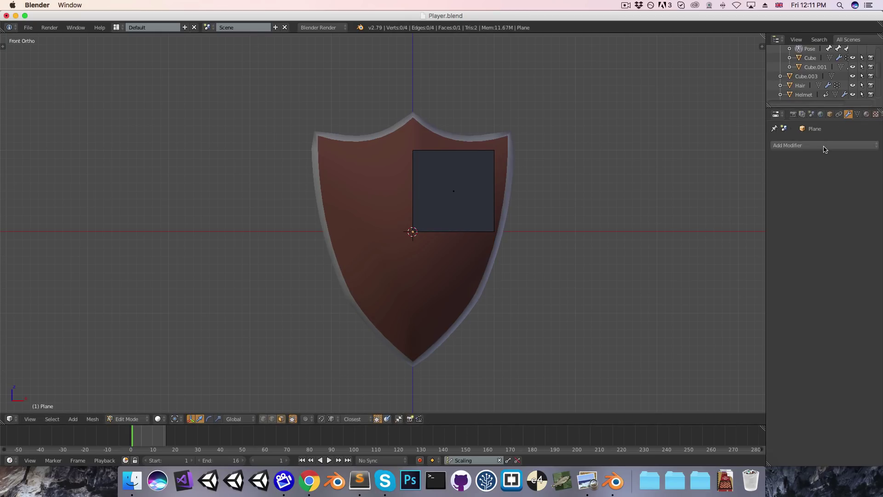
pyautogui.click(824, 147)
pyautogui.click(699, 237)
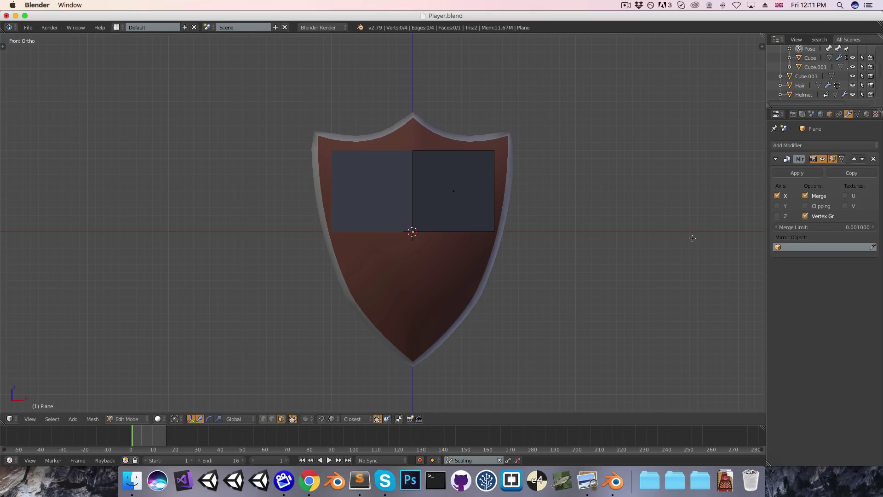
pyautogui.click(777, 216)
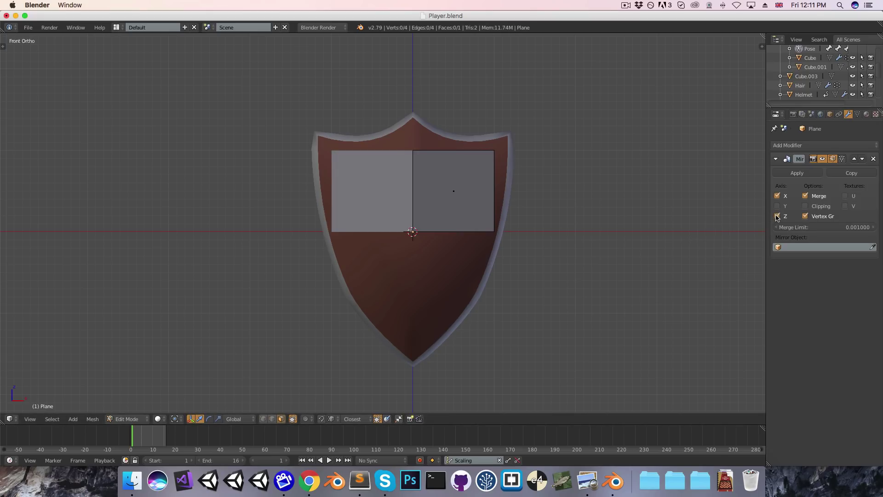
# Leave mesh editing and apply the plane's rotation so the mirror follows its upright orientation
pyautogui.press('Tab')
pyautogui.hotkey('ctrl', 'a')
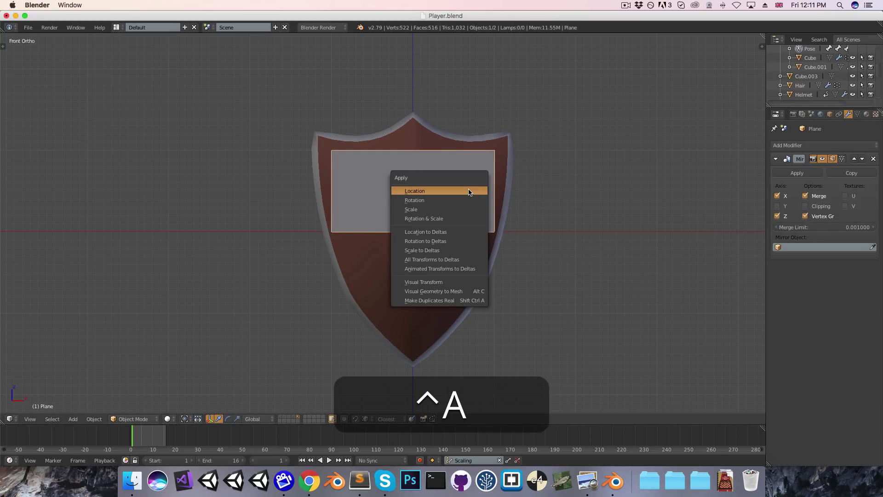
pyautogui.click(449, 200)
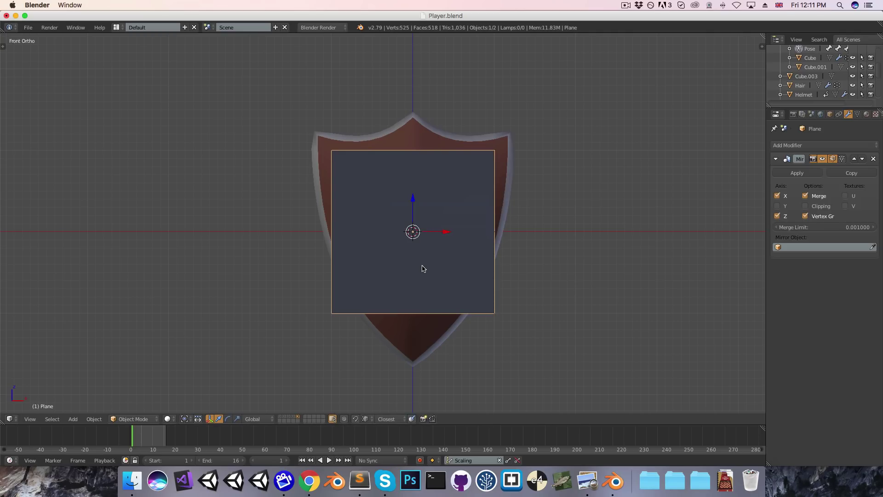
# Enable Clipping on the Mirror modifier and scale the whole face down so its mirrored copies meet at the centre
pyautogui.press('Tab')
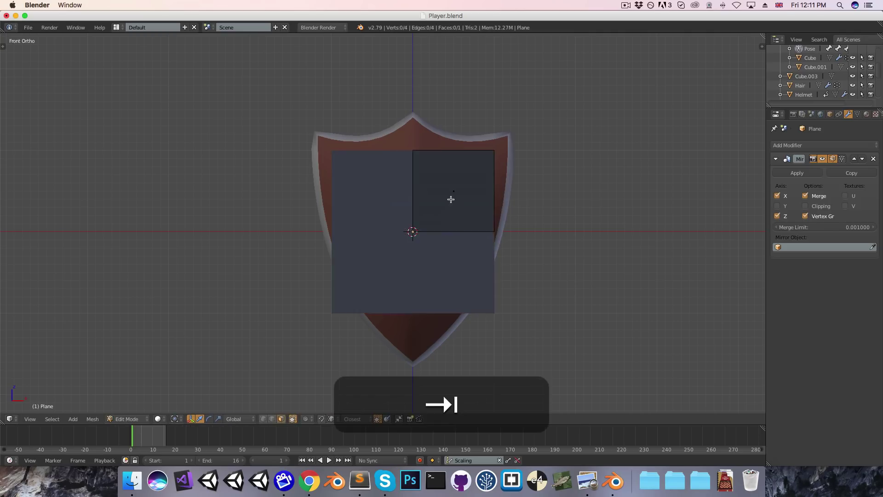
pyautogui.press('a')
pyautogui.press('s')
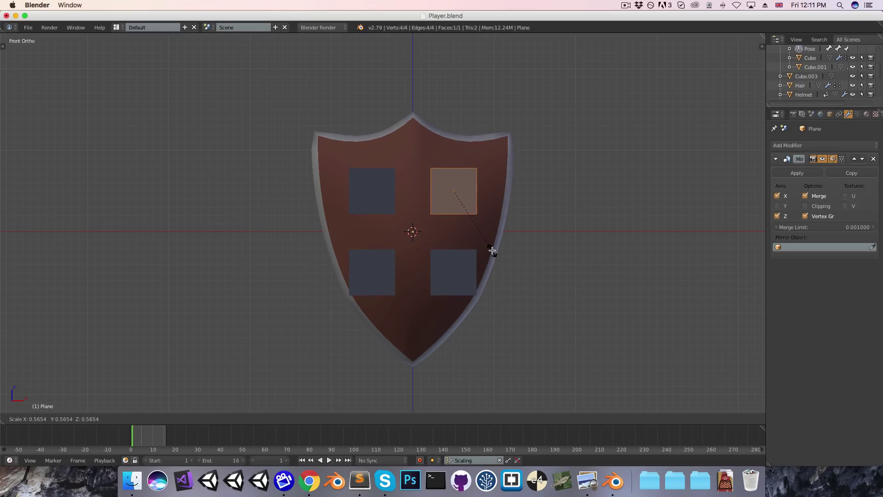
pyautogui.rightClick(496, 252)
pyautogui.click(804, 205)
pyautogui.press('s')
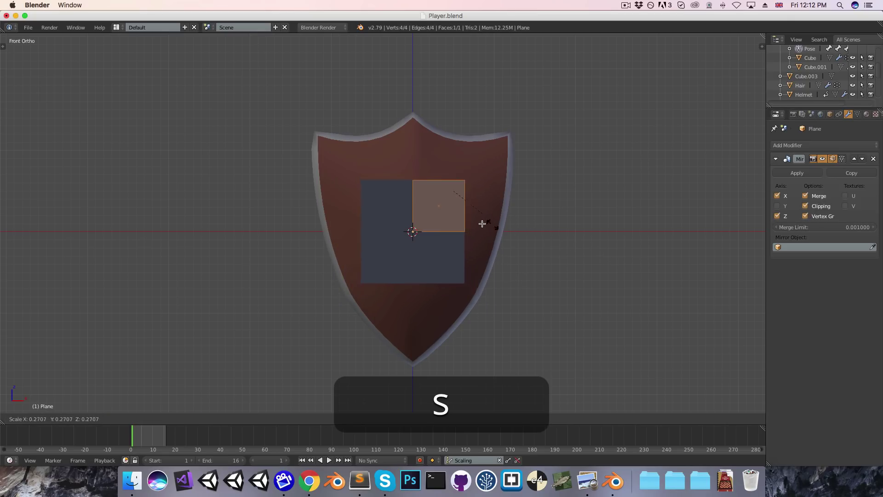
pyautogui.click(454, 215)
# Scale and move the face against the centre line to form a thin, tall vertical bar
pyautogui.press('s')
pyautogui.press('g')
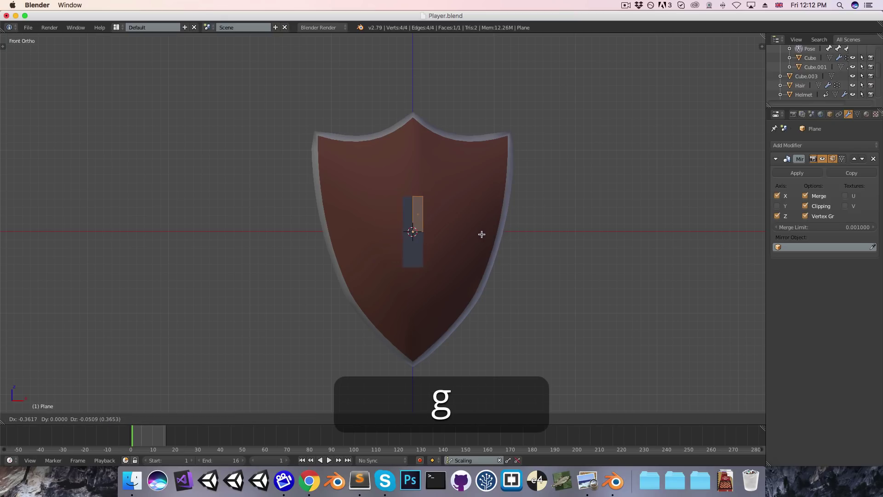
pyautogui.click(482, 235)
pyautogui.press('s')
pyautogui.press('z')
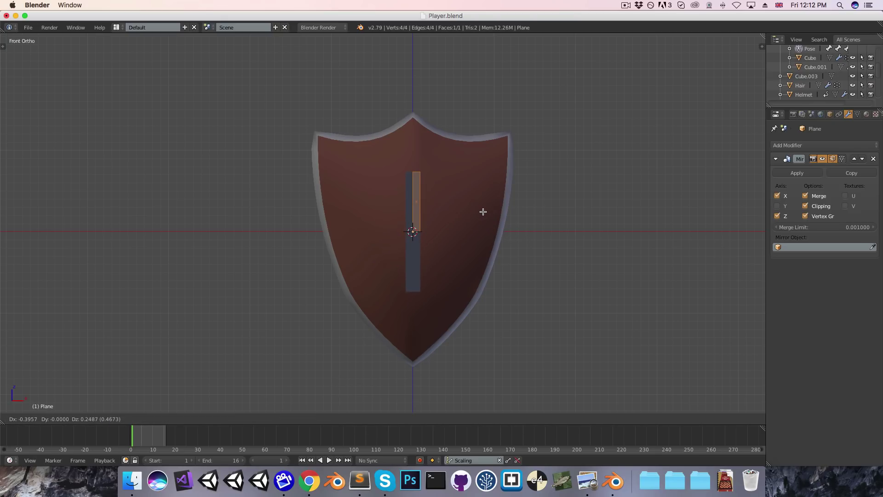
pyautogui.click(483, 212)
# Cut an edge loop near the bar's inner end and extrude the short outer edge along X into a horizontal arm
pyautogui.hotkey('ctrl', 'r')
pyautogui.click(415, 228)
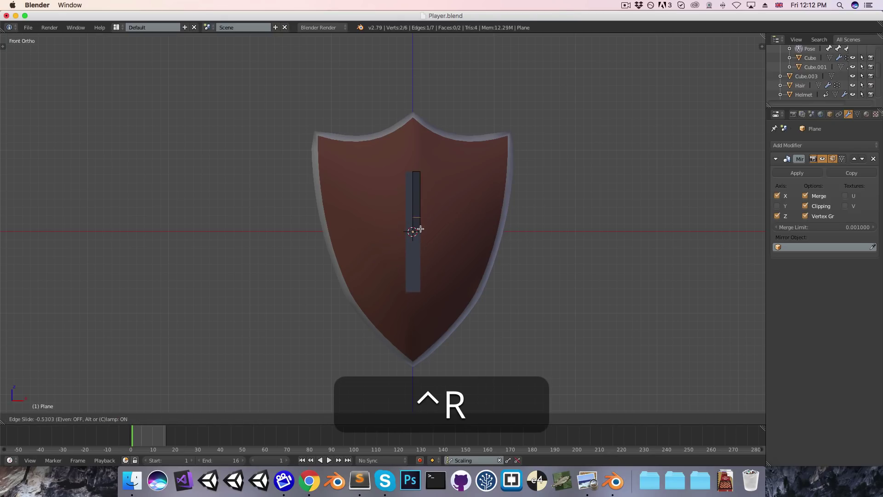
pyautogui.click(419, 230)
pyautogui.rightClick(420, 228)
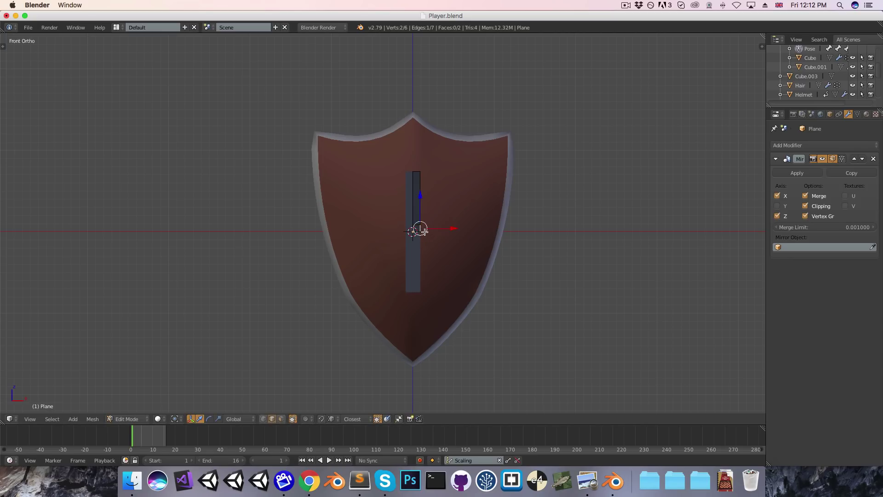
pyautogui.press('e')
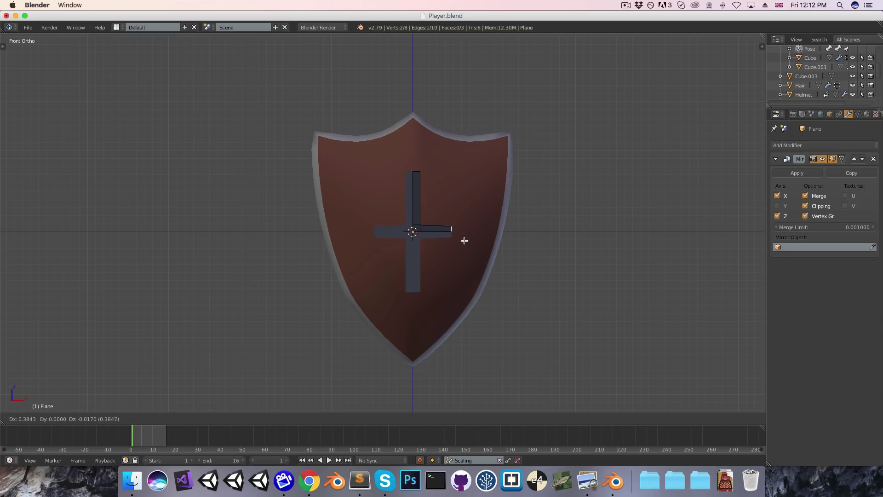
pyautogui.press('x')
pyautogui.click(472, 241)
# Extrude short flared tips at the outer end of the horizontal arm and the upper end of the vertical bar
pyautogui.press('e')
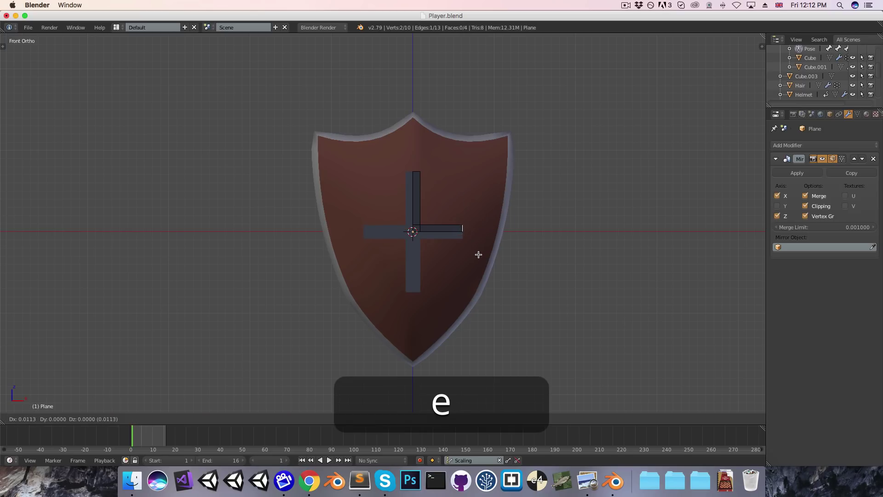
pyautogui.press('s')
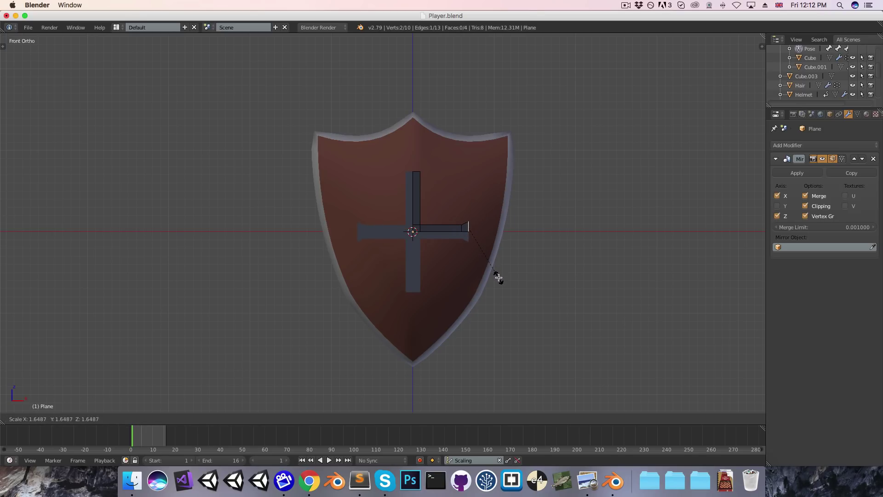
pyautogui.click(497, 276)
pyautogui.press('a')
pyautogui.press('b')
pyautogui.moveTo(394, 160); pyautogui.dragTo(441, 189)
pyautogui.press('e')
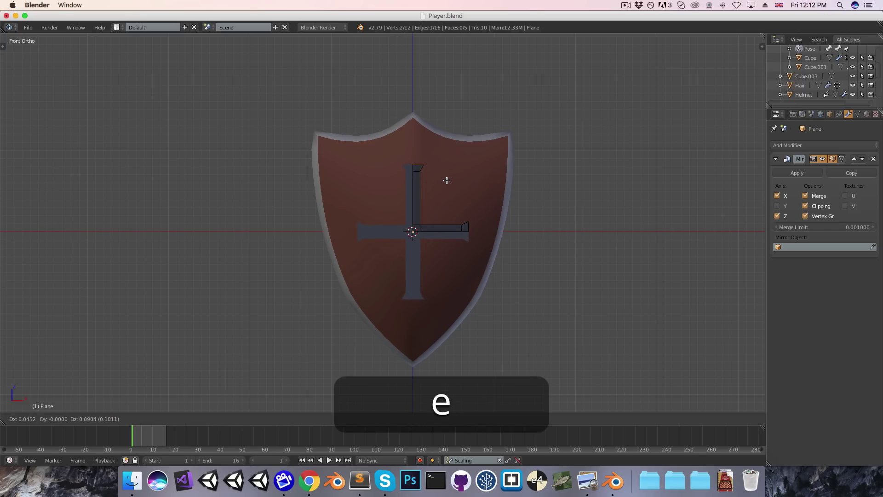
pyautogui.click(447, 179)
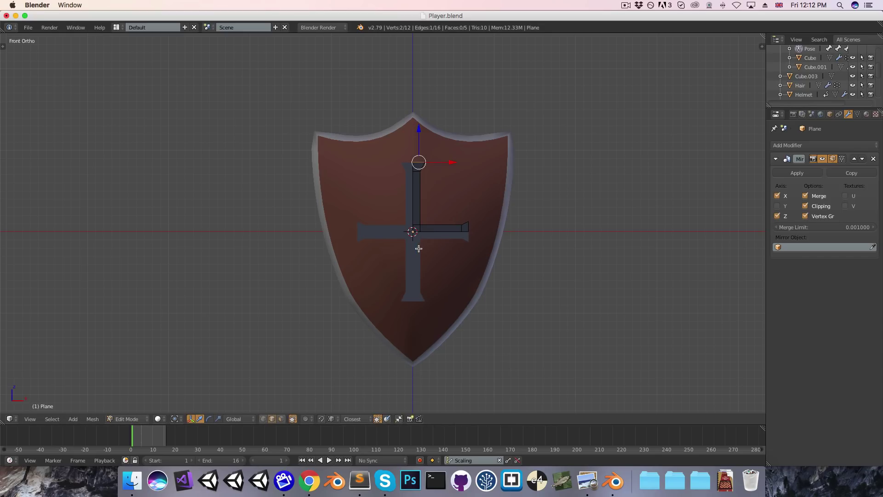
# Return to Object Mode and give the cross a new material named Emblem
pyautogui.press('Tab')
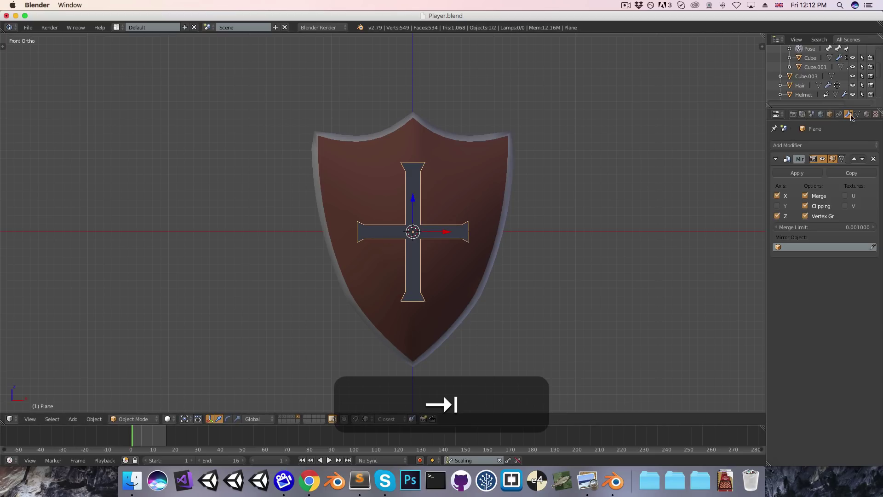
pyautogui.click(866, 114)
pyautogui.click(802, 177)
pyautogui.doubleClick(802, 176)
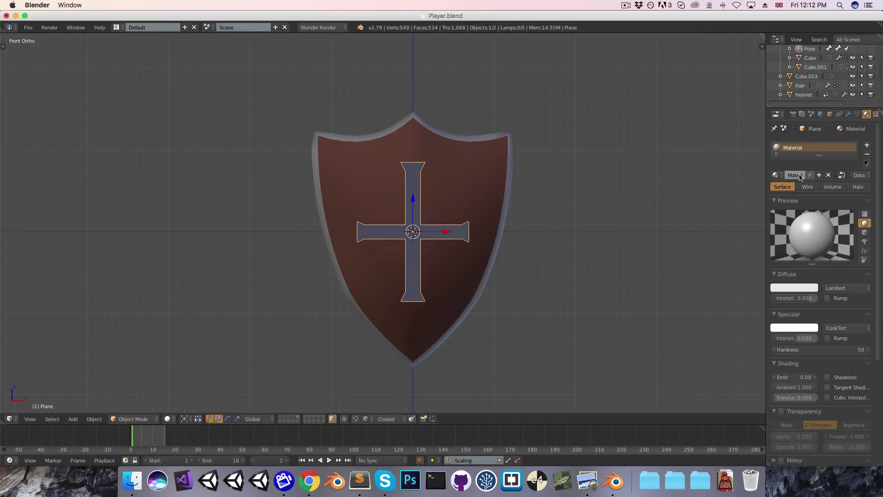
pyautogui.write('Emblem')
pyautogui.press('Return')
# Set the Emblem diffuse colour to red (R 0.800, G 0.148, B 0.185) and its specular intensity to 0
pyautogui.click(794, 288)
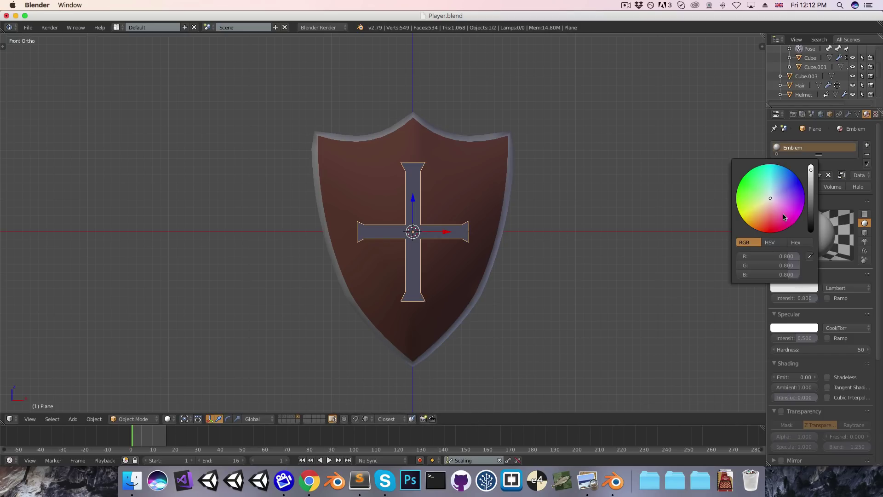
pyautogui.click(772, 217)
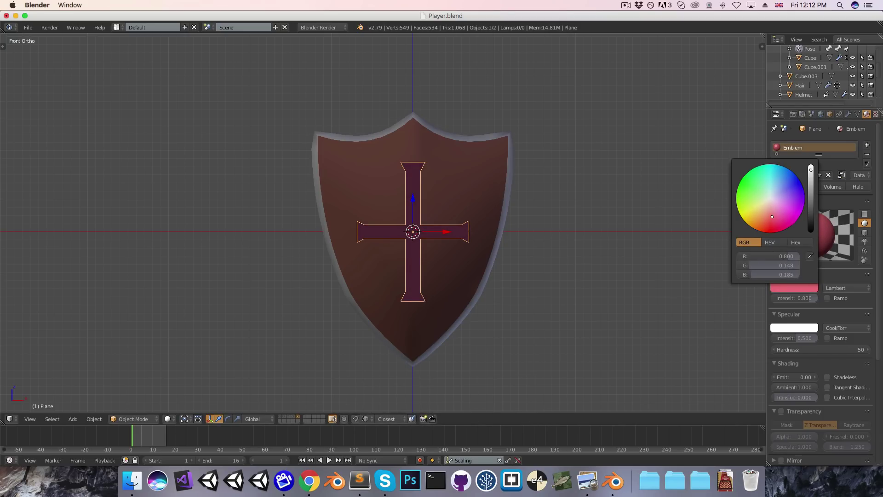
pyautogui.moveTo(805, 338); pyautogui.dragTo(777, 338)
# Edit the cross mesh, select all its faces and subdivide them once
pyautogui.moveTo(313, 195); pyautogui.dragTo(432, 227, button='middle')
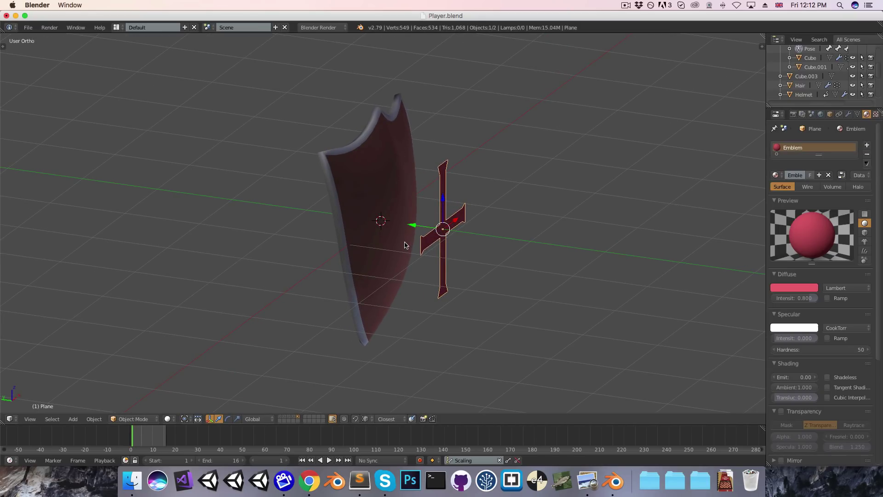
pyautogui.press('Tab')
pyautogui.moveTo(509, 247); pyautogui.dragTo(394, 202, button='middle')
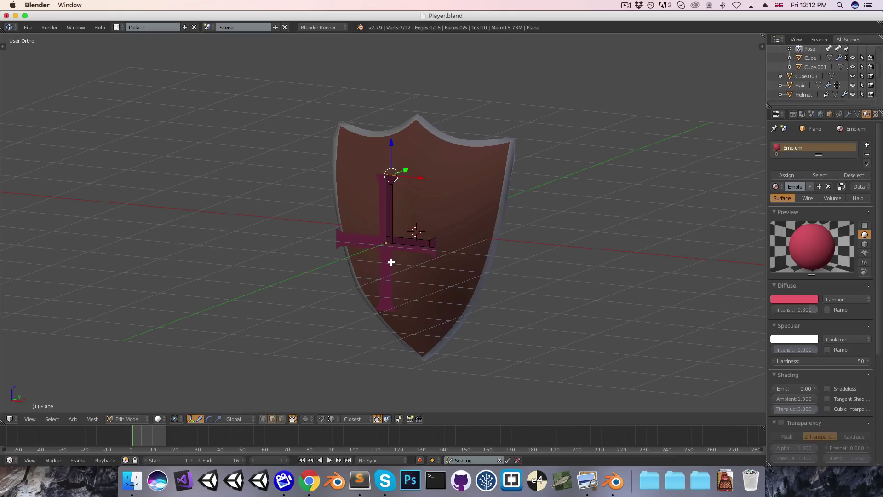
pyautogui.press('a')
pyautogui.press('a')
pyautogui.press('w')
pyautogui.click(400, 237)
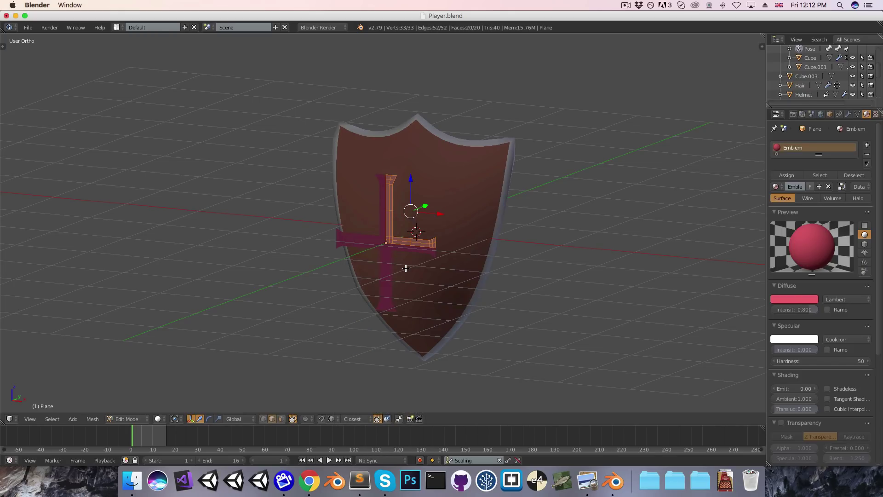
# Add a Shrinkwrap modifier to the cross and return to Object Mode
pyautogui.click(848, 113)
pyautogui.click(830, 146)
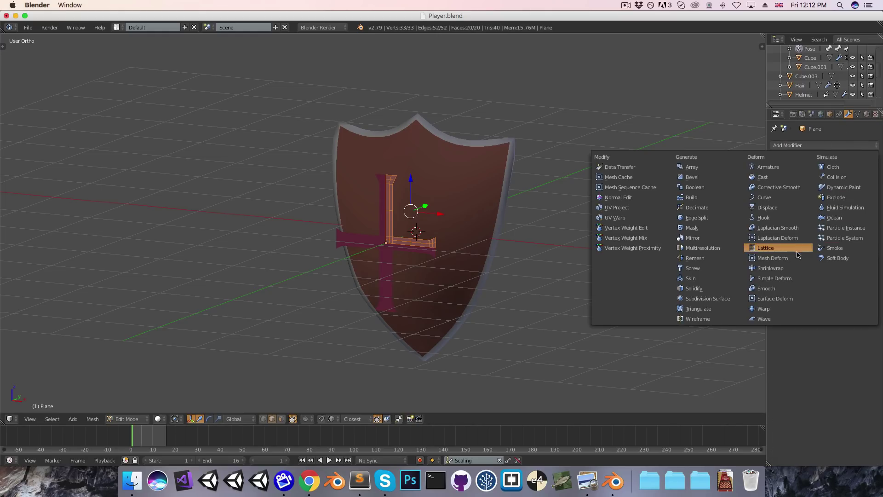
pyautogui.click(773, 270)
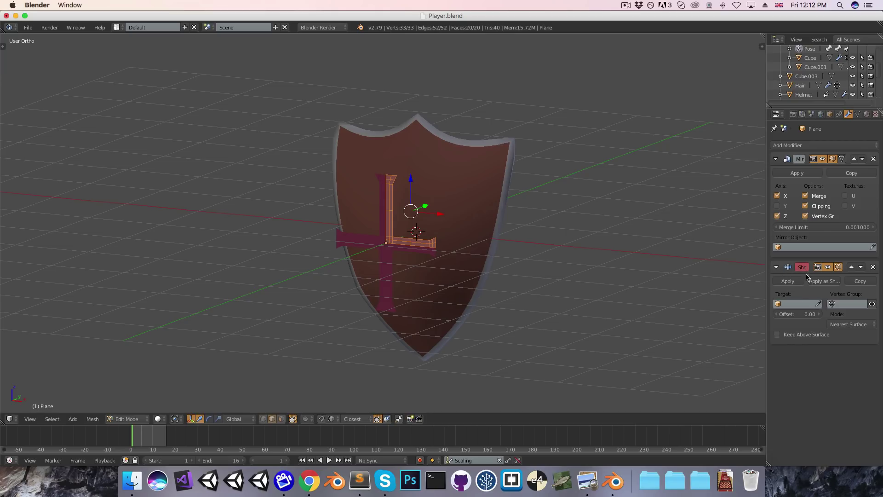
pyautogui.click(784, 303)
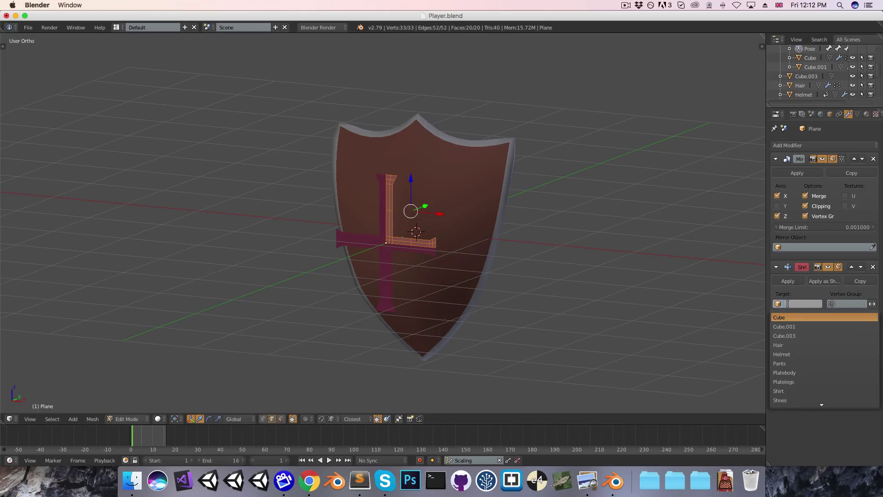
pyautogui.press('Tab')
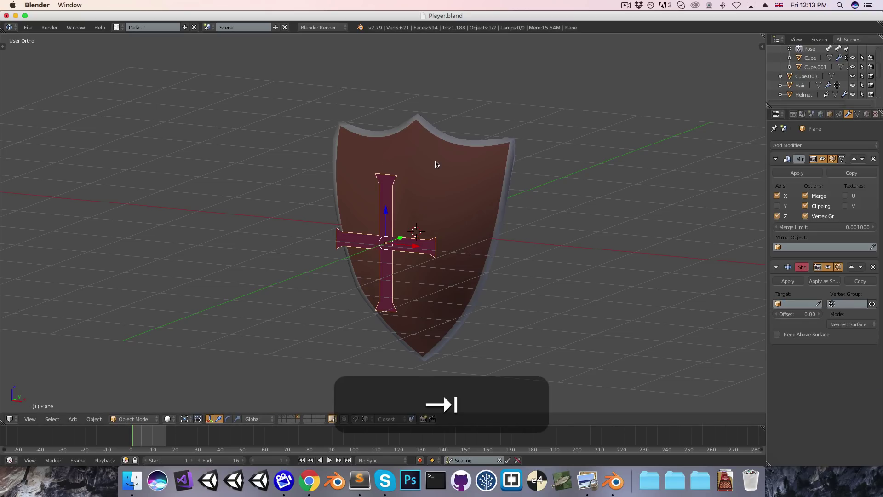
# Rename the SurfPatch object as Shield
pyautogui.rightClick(435, 163)
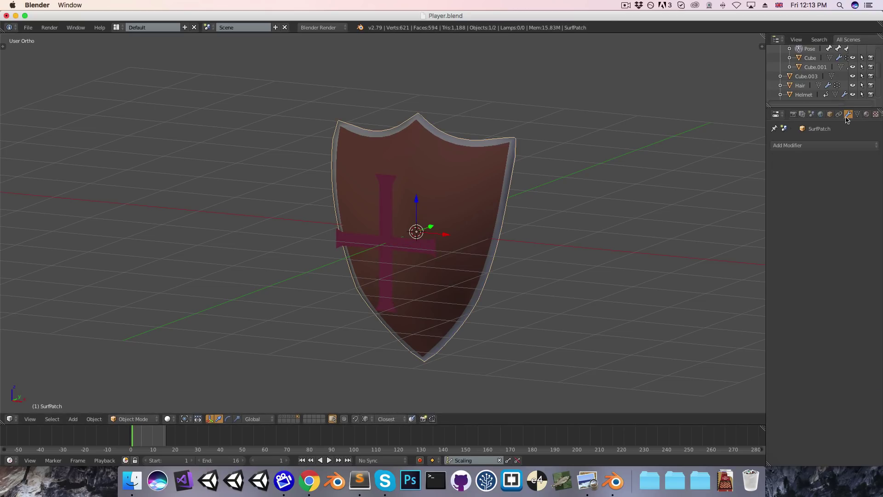
pyautogui.click(830, 114)
pyautogui.click(808, 146)
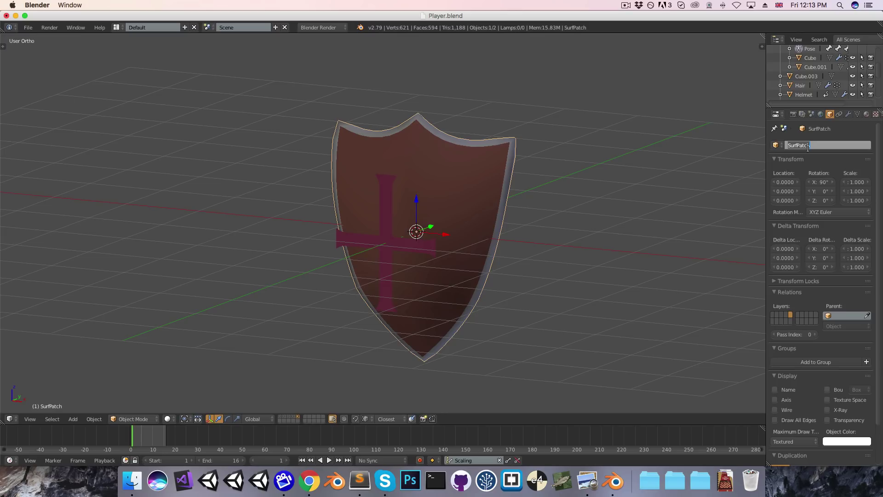
pyautogui.write('Shield')
pyautogui.press('Return')
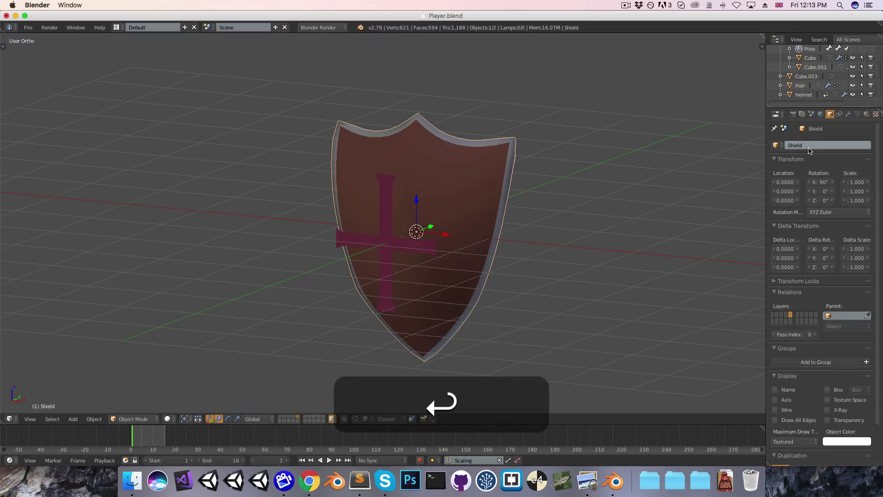
# Set the cross's Shrinkwrap target to Shield and its mode to Project
pyautogui.rightClick(379, 238)
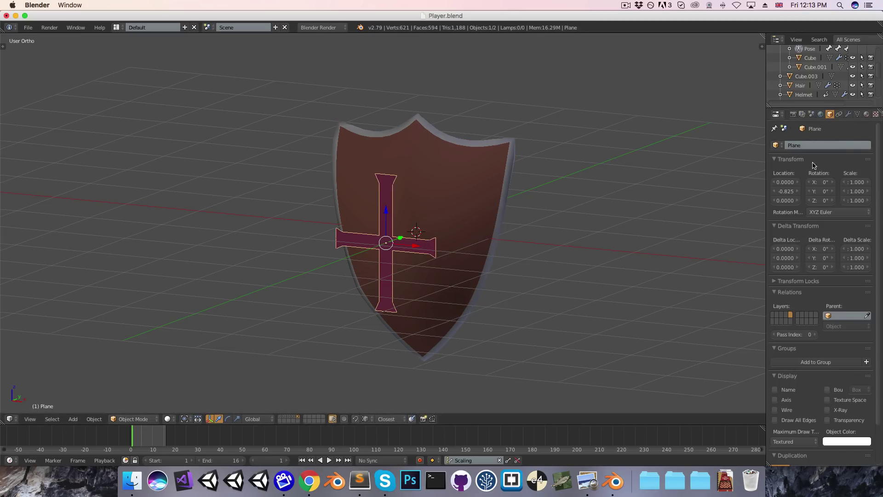
pyautogui.click(848, 115)
pyautogui.click(787, 302)
pyautogui.write('she')
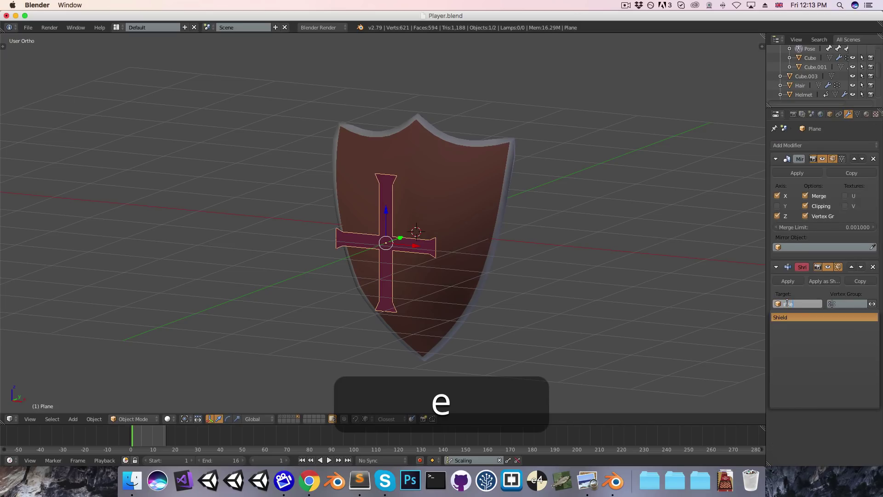
pyautogui.press('Return')
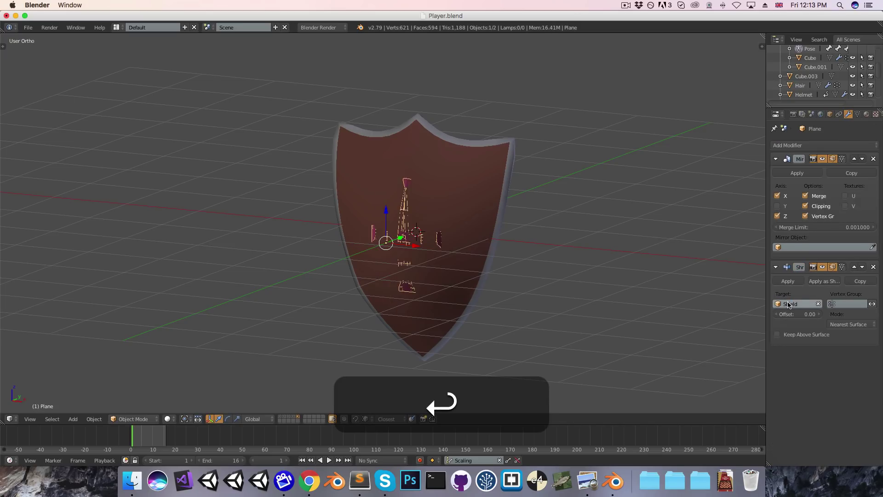
pyautogui.click(851, 324)
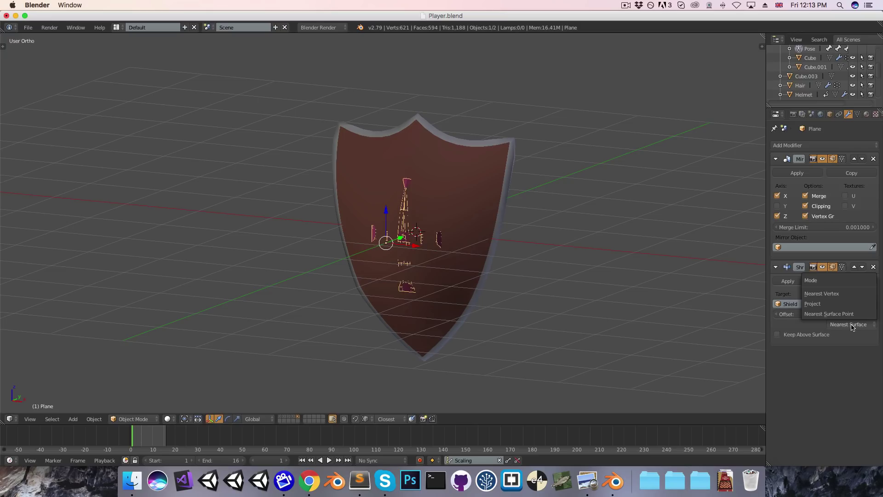
pyautogui.click(823, 304)
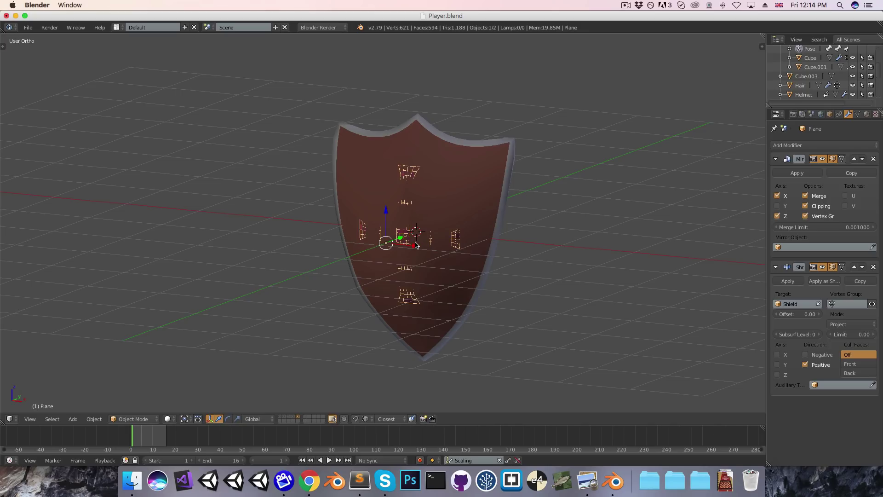
# Add a Solidify modifier to the cross, deselect everything and show the shield in front view
pyautogui.click(817, 146)
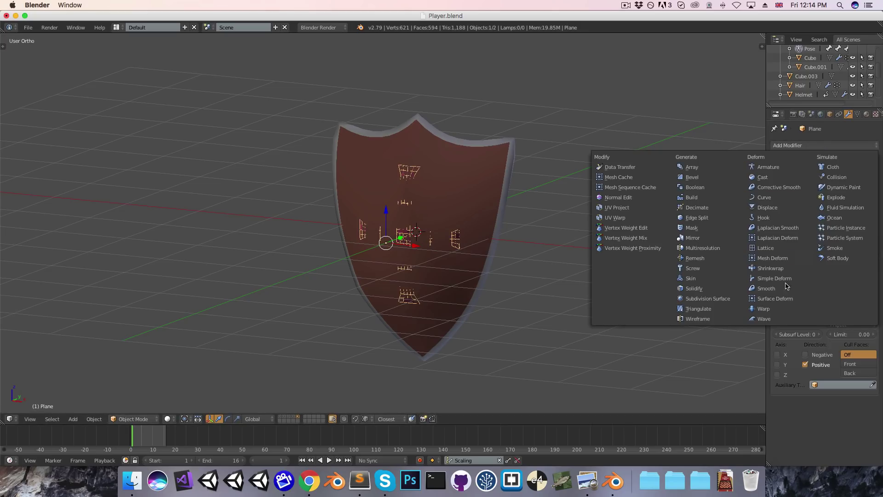
pyautogui.click(692, 288)
pyautogui.moveTo(595, 322); pyautogui.dragTo(506, 276, button='middle')
pyautogui.press('a')
pyautogui.press('KP_1')
pyautogui.moveTo(327, 290); pyautogui.dragTo(59, 303, button='middle')
pyautogui.press('KP_1')
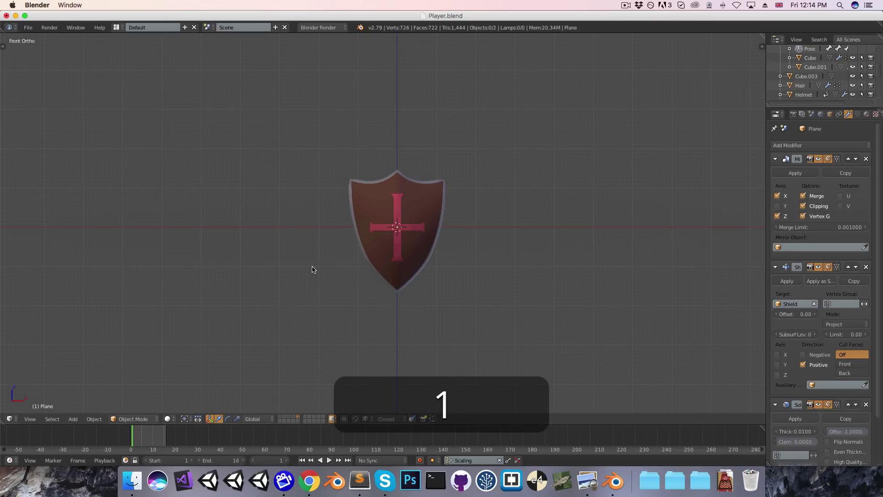
# Move the centre vertices at the upper end of the cross's vertical arm outward to form a pointed tip
pyautogui.scroll(5, 451, 268)
pyautogui.press('Tab')
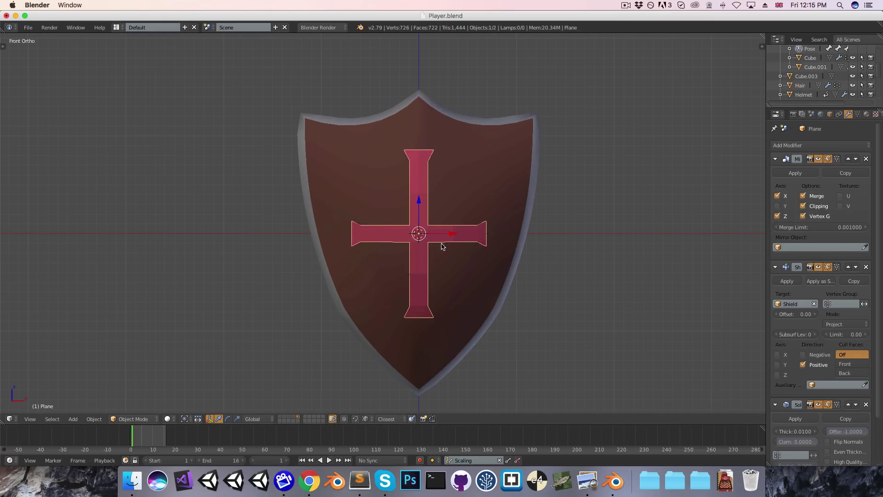
pyautogui.press('a')
pyautogui.press('b')
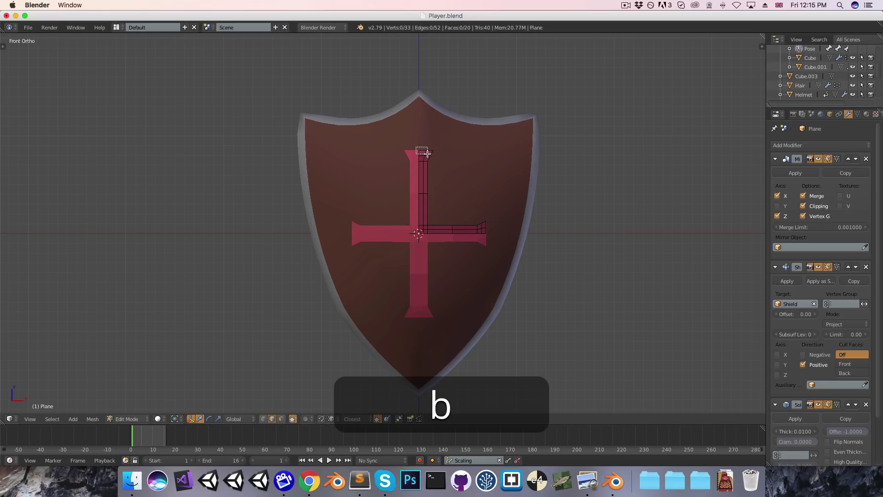
pyautogui.moveTo(428, 154); pyautogui.dragTo(427, 154)
pyautogui.press('g')
pyautogui.click(468, 151)
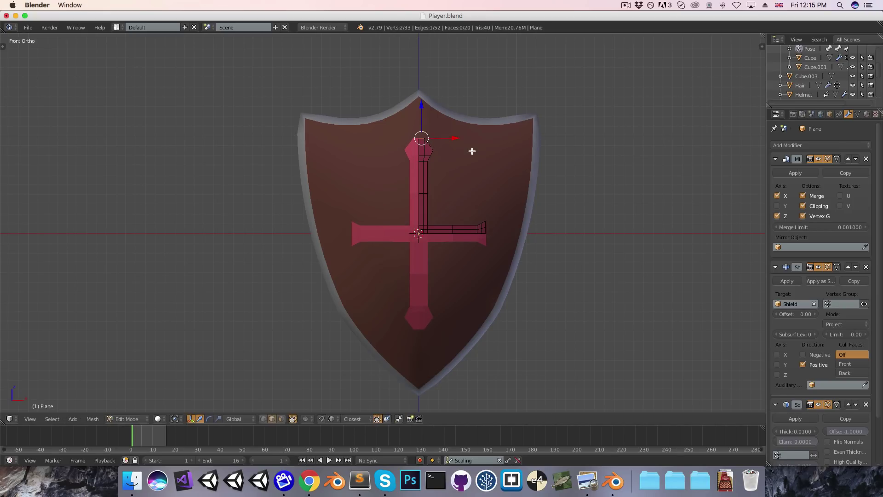
pyautogui.press('g')
pyautogui.click(466, 147)
# Move the centre vertices at the end of the cross's horizontal arm outward into a point and return to Object Mode
pyautogui.press('a')
pyautogui.press('b')
pyautogui.moveTo(480, 225); pyautogui.dragTo(494, 237)
pyautogui.press('g')
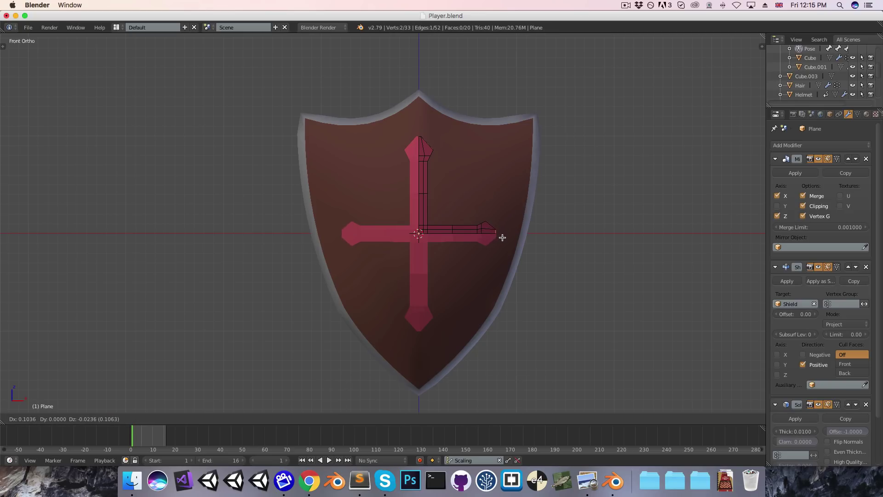
pyautogui.click(504, 239)
pyautogui.press('Tab')
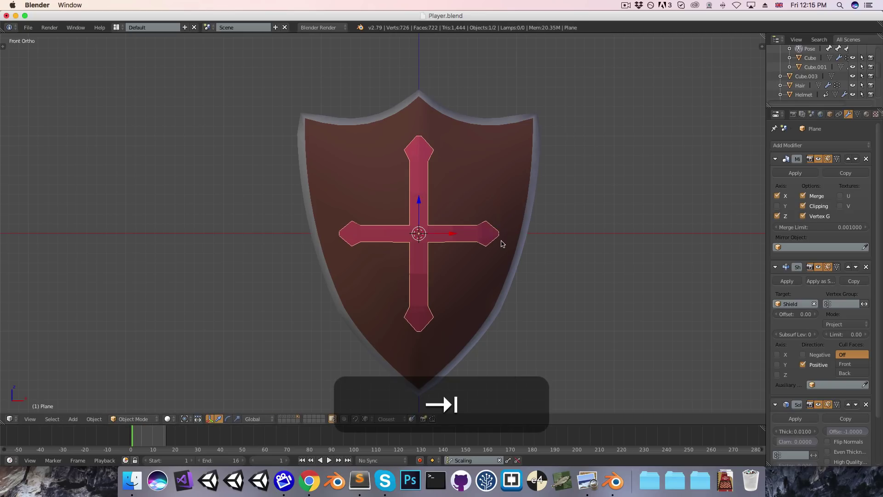
# Deselect everything and examine the shield and its cross from the side, back and front
pyautogui.press('a')
pyautogui.moveTo(469, 275)
pyautogui.mouseDown(button='middle')
pyautogui.moveTo(388, 306)
pyautogui.moveTo(329, 270)
pyautogui.moveTo(418, 256)
pyautogui.moveTo(482, 273)
pyautogui.mouseUp(button='middle')
pyautogui.press('Tab')
pyautogui.press('Tab')
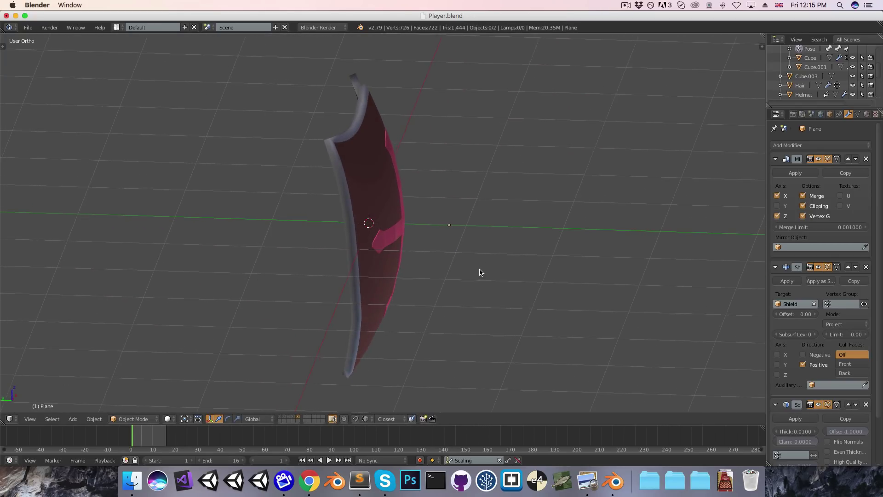
pyautogui.press('KP_1')
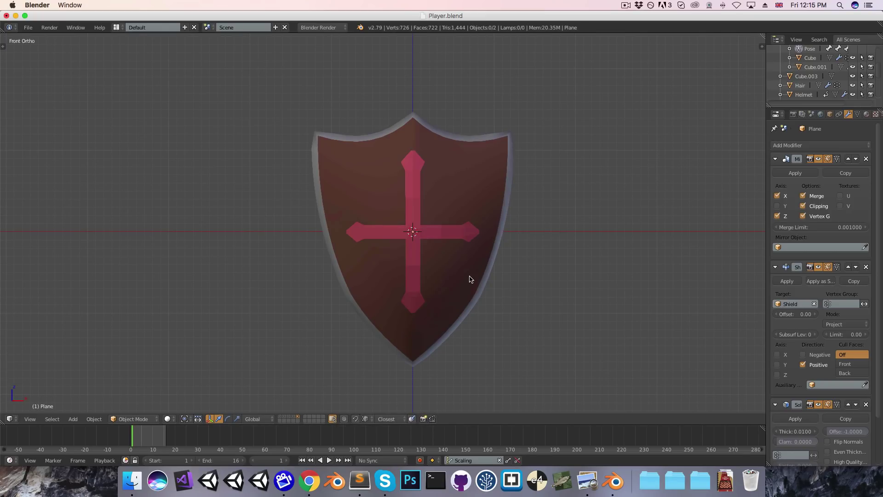
pyautogui.moveTo(469, 279); pyautogui.dragTo(271, 280, button='middle')
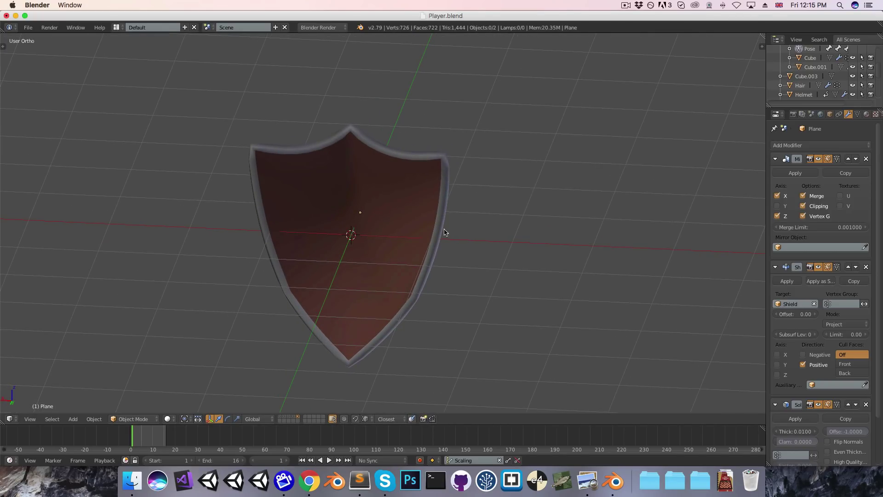
pyautogui.moveTo(311, 253); pyautogui.dragTo(388, 179, button='middle')
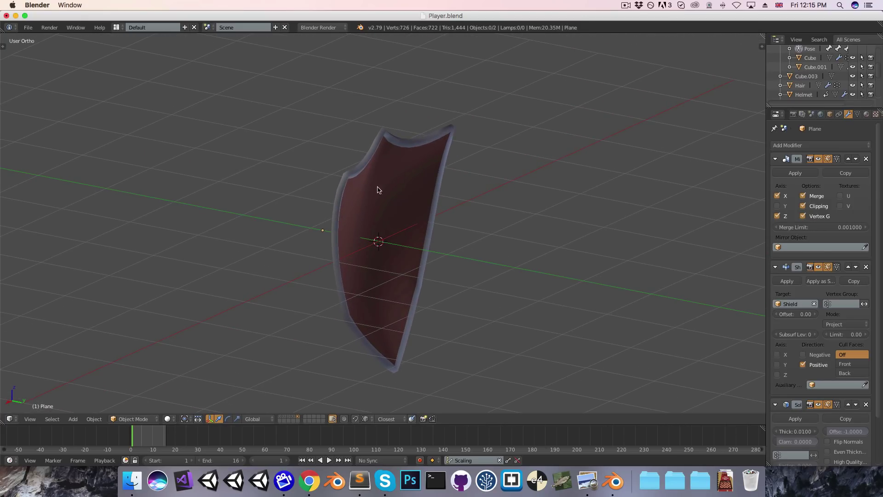
pyautogui.press('1')
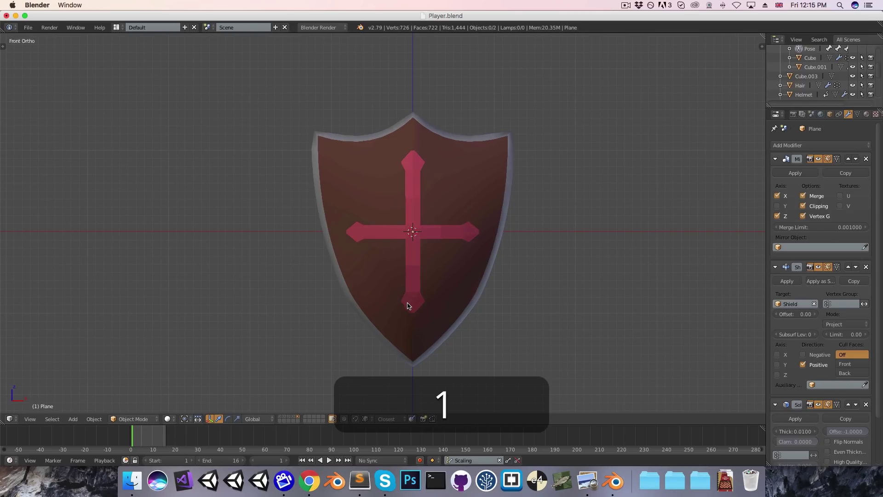
# Parent the cross to the shield
pyautogui.rightClick(409, 309)
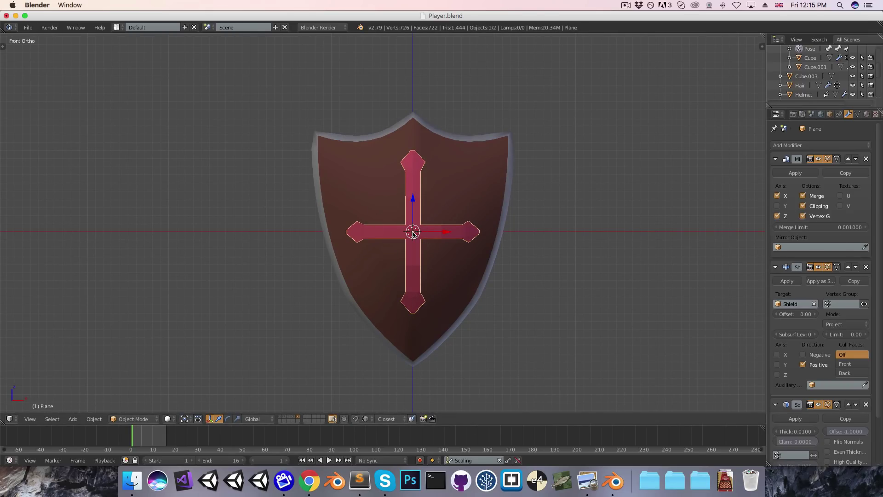
pyautogui.moveTo(416, 262); pyautogui.dragTo(373, 260, button='middle')
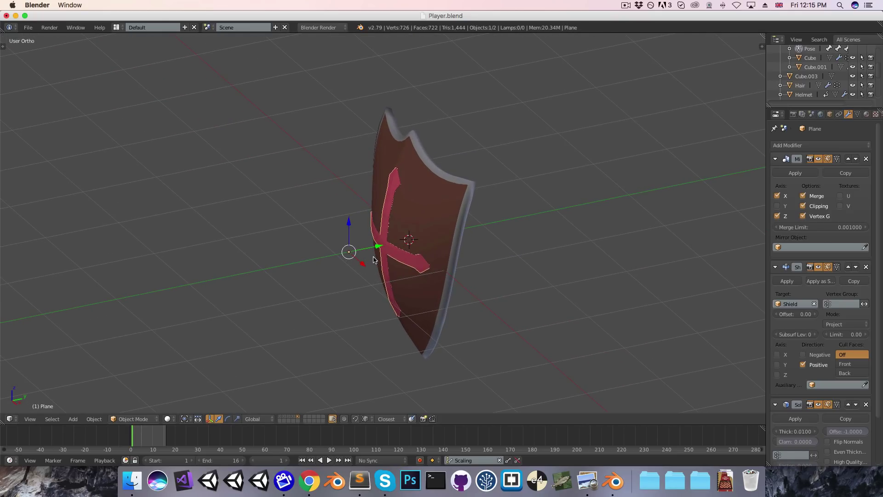
pyautogui.keyDown('shift'); pyautogui.rightClick(424, 226); pyautogui.keyUp('shift')
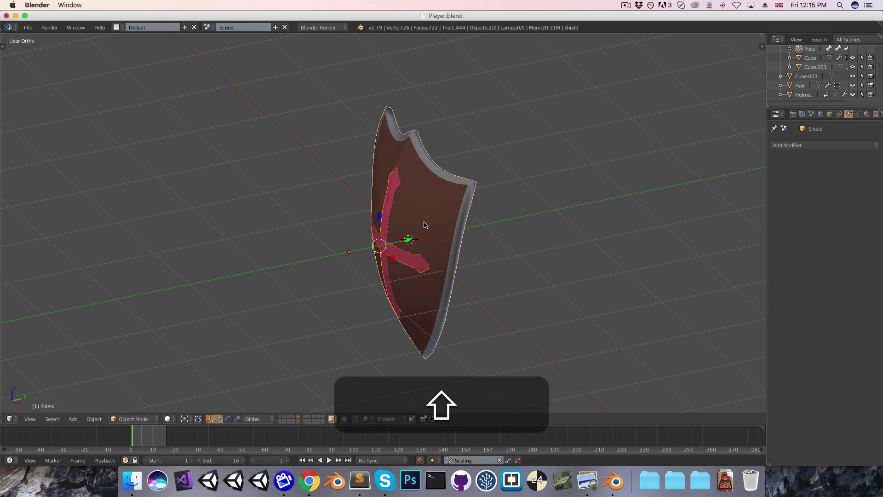
pyautogui.hotkey('ctrl', 'shift', 'p')
pyautogui.click(416, 224)
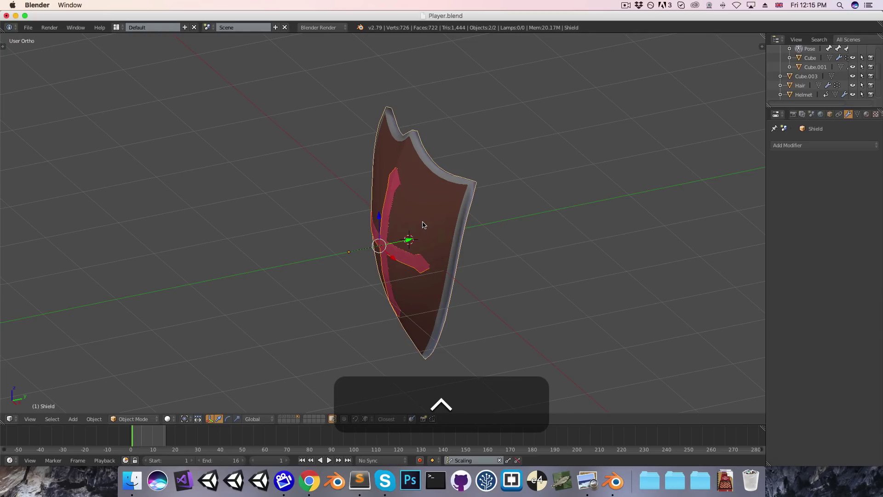
# Test-move the shield to check that the cross follows it, and cancel the move
pyautogui.rightClick(390, 184)
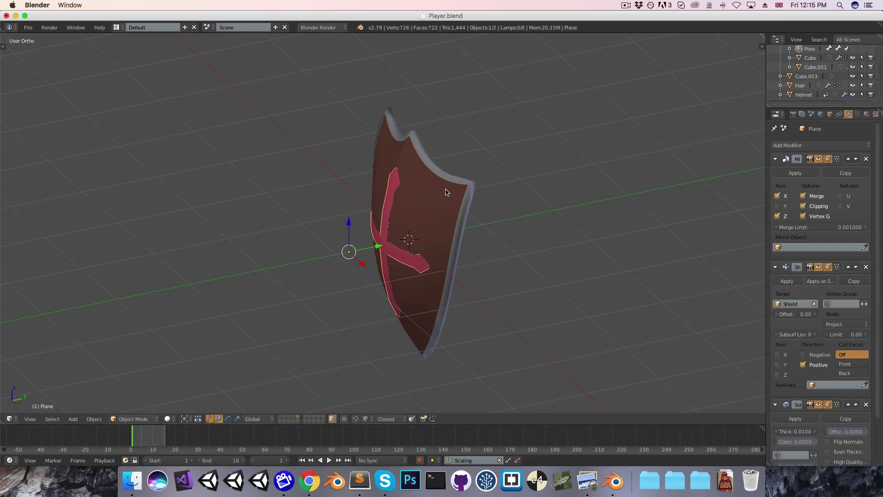
pyautogui.rightClick(444, 204)
pyautogui.press('g')
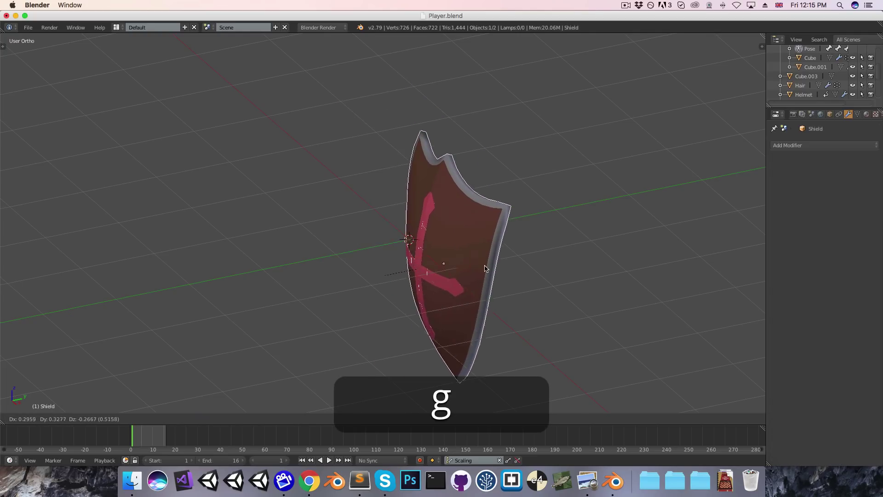
pyautogui.press('Escape')
# Show the layers containing the armoured character and sword together with the shield in front view
pyautogui.press('1')
pyautogui.scroll(-2, 443, 309)
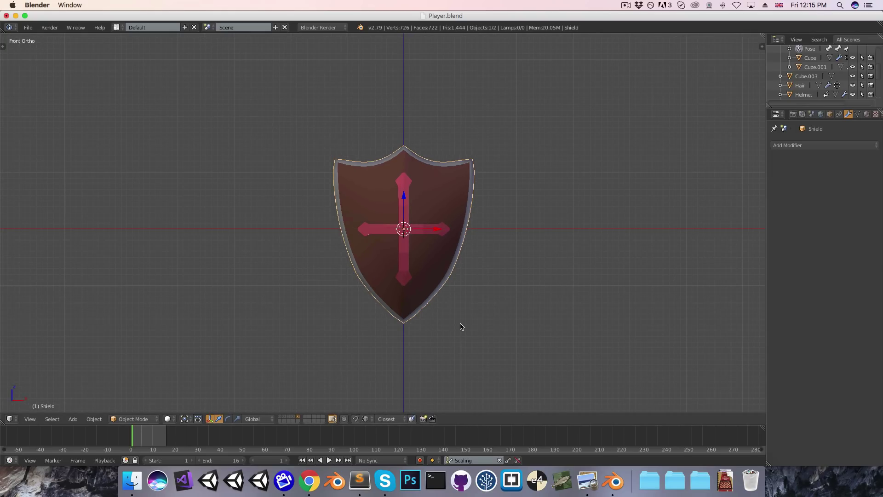
pyautogui.keyDown('shift'); pyautogui.click(287, 418); pyautogui.keyUp('shift')
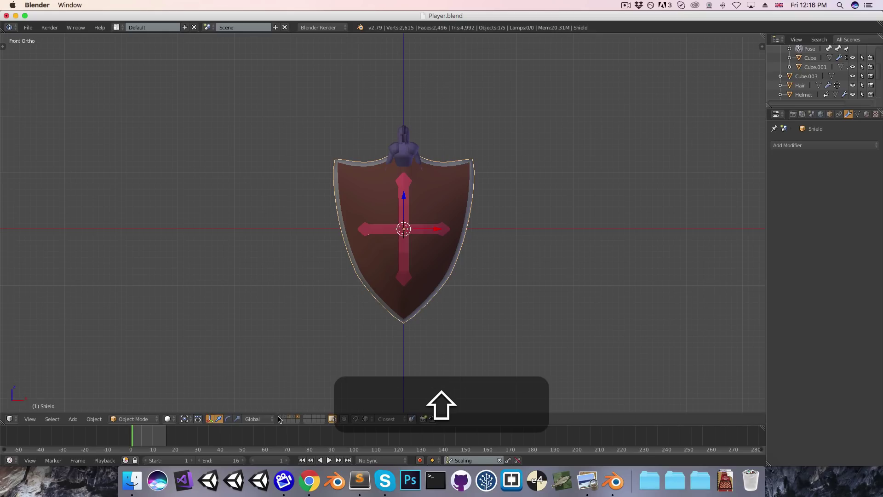
pyautogui.keyDown('shift'); pyautogui.click(279, 418); pyautogui.keyUp('shift')
# Scale the shield down to suit the character and move it up beside the hand holding the sword
pyautogui.scroll(3, 468, 263)
pyautogui.press('s')
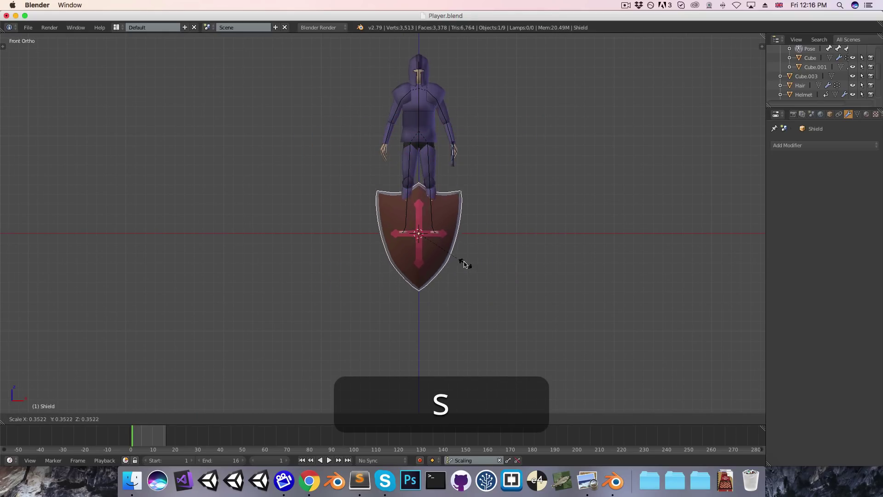
pyautogui.click(459, 253)
pyautogui.press('g')
pyautogui.click(534, 180)
pyautogui.moveTo(535, 179); pyautogui.dragTo(465, 317, button='middle')
# Move the sword about 0.7 units along negative X into the character's other hand and deselect it
pyautogui.rightClick(452, 257)
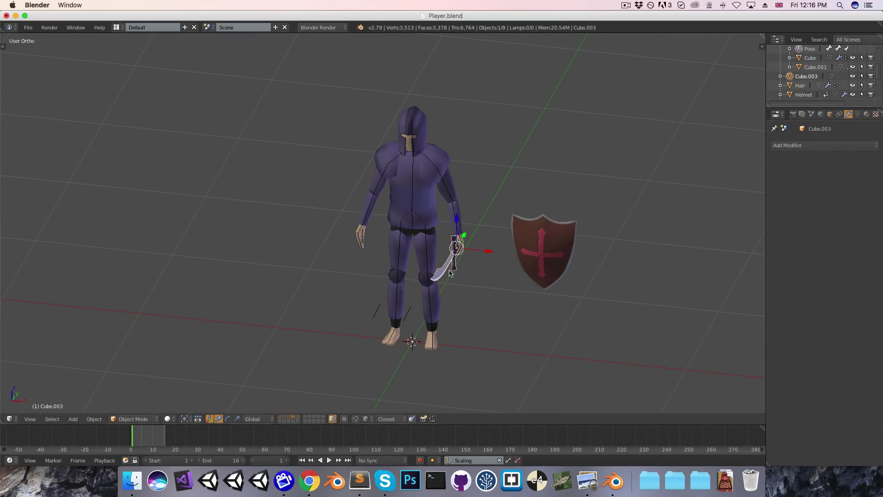
pyautogui.press('1')
pyautogui.press('g')
pyautogui.press('x')
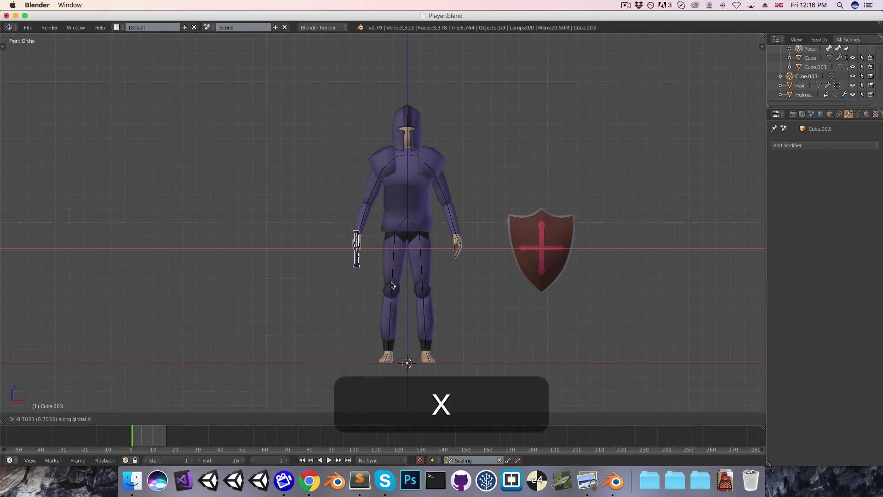
pyautogui.click(383, 283)
pyautogui.press('a')
# Move the shield along X to the character's empty hand and adjust its depth in side view
pyautogui.rightClick(535, 270)
pyautogui.press('g')
pyautogui.press('x')
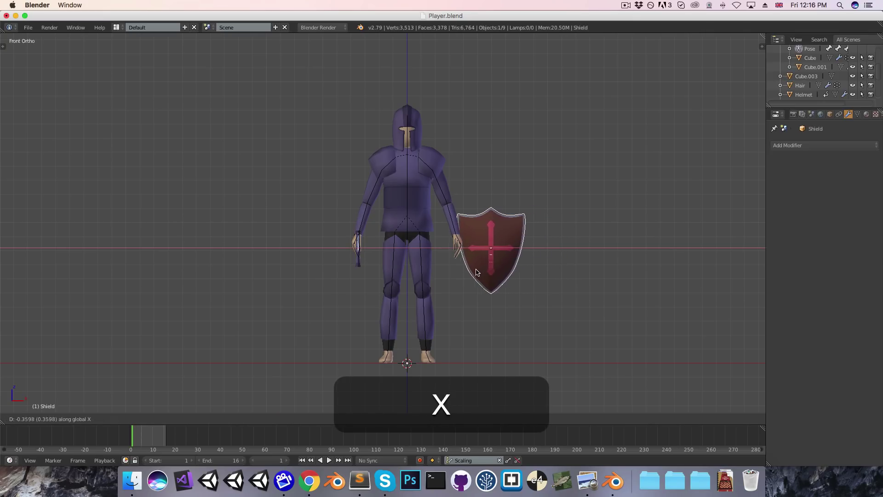
pyautogui.click(453, 278)
pyautogui.press('3')
pyautogui.click(479, 277)
pyautogui.press('1')
pyautogui.scroll(3, 480, 294)
pyautogui.moveTo(481, 299)
pyautogui.mouseDown(button='middle')
pyautogui.moveTo(313, 289)
pyautogui.moveTo(497, 291)
pyautogui.mouseUp(button='middle')
pyautogui.press('1')
pyautogui.scroll(-2, 584, 285)
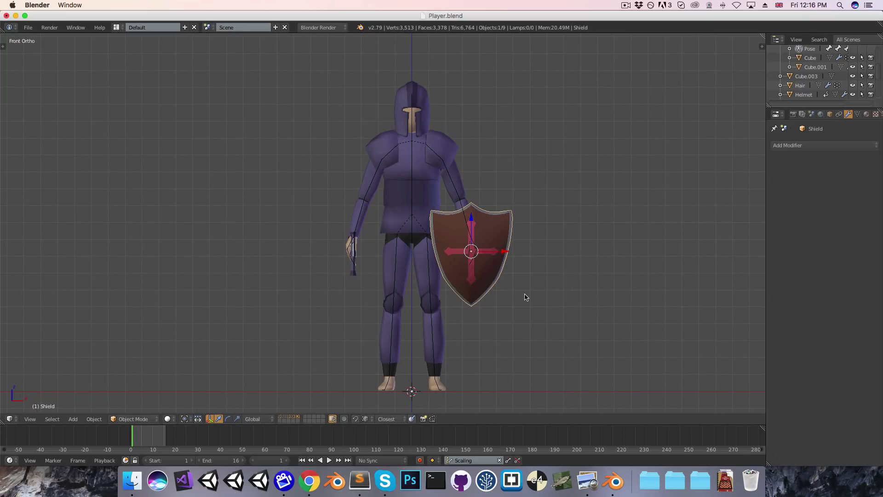
# Apply the shield's rotation and scale, keeping its current size
pyautogui.press('s')
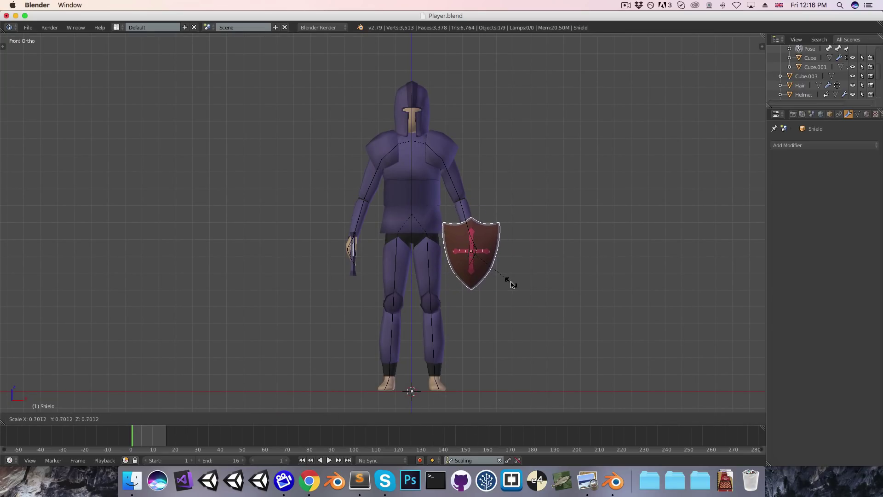
pyautogui.rightClick(528, 299)
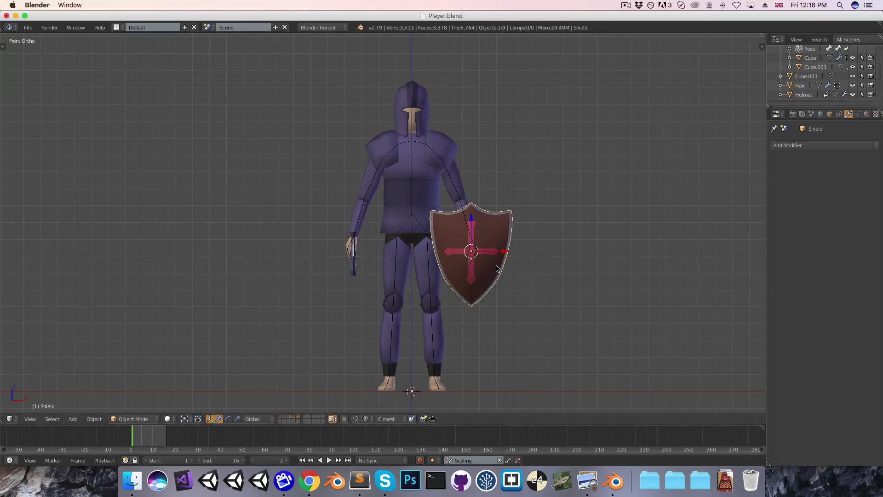
pyautogui.hotkey('ctrl', 'a')
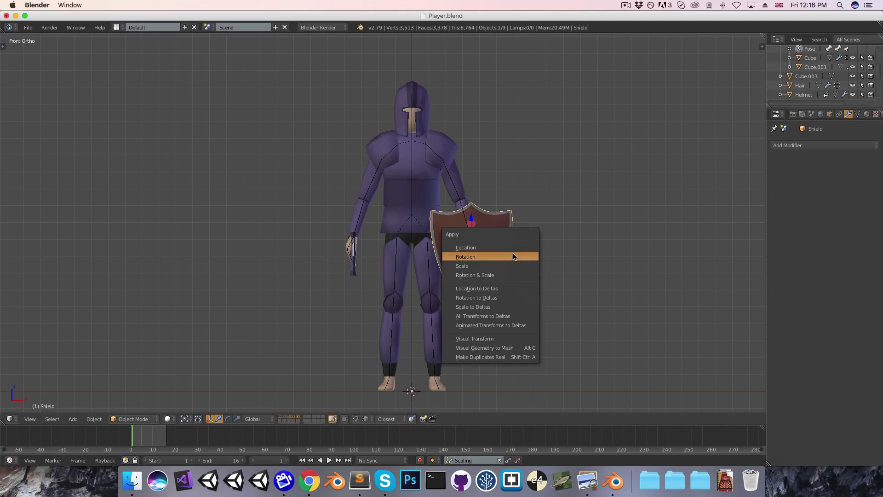
pyautogui.click(507, 258)
pyautogui.hotkey('ctrl', 'a')
pyautogui.click(510, 267)
pyautogui.moveTo(509, 268); pyautogui.dragTo(497, 290, button='middle')
pyautogui.press('KP_1')
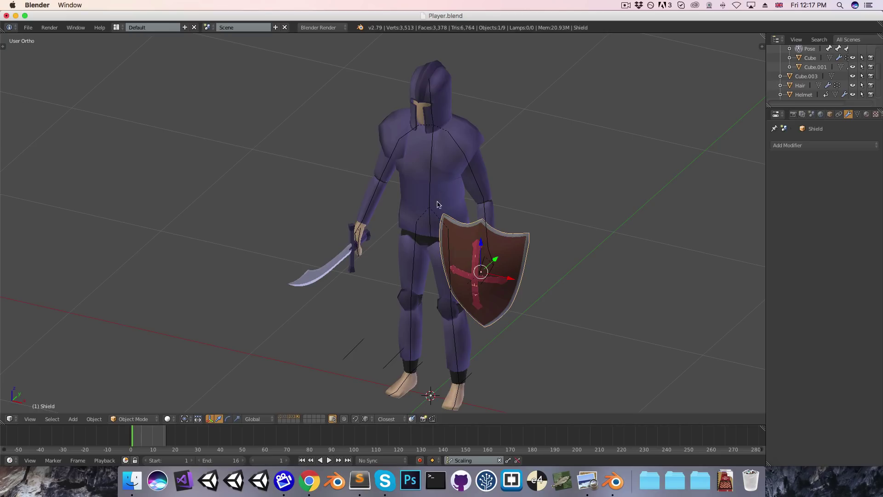
# Replace the shield's Metal_grey rim material, trying Metal Dark first and settling on Metal
pyautogui.click(866, 115)
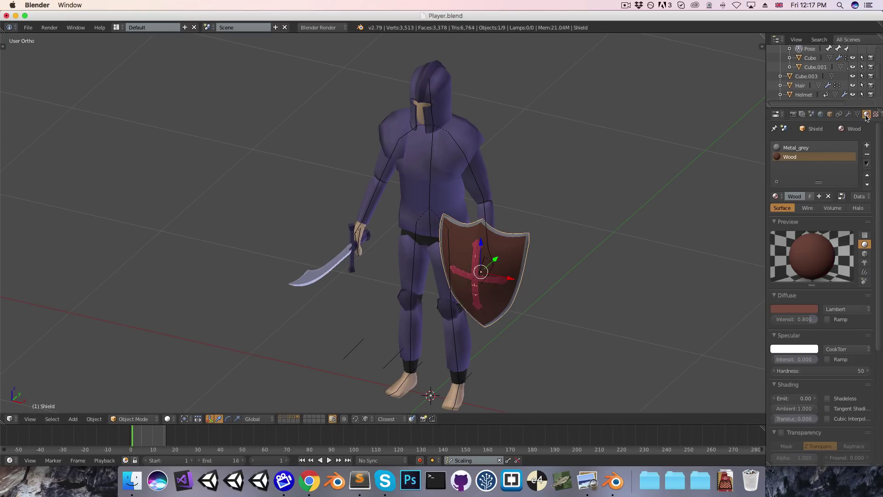
pyautogui.click(794, 147)
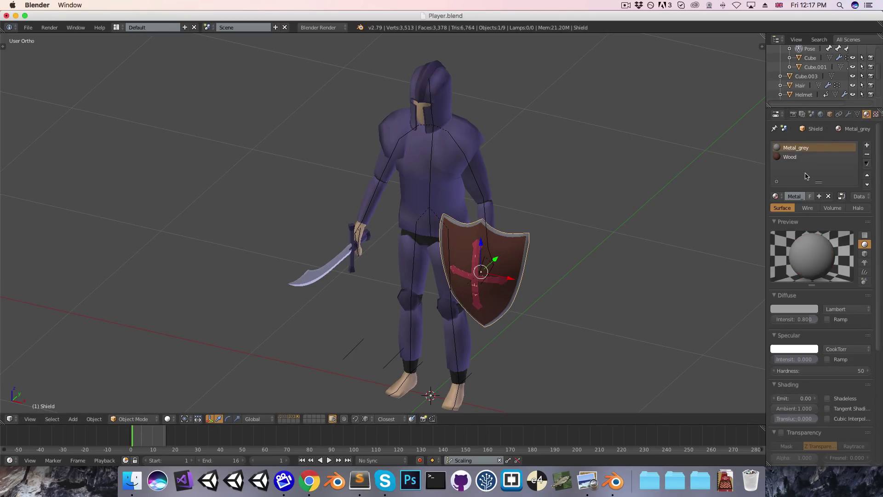
pyautogui.click(775, 196)
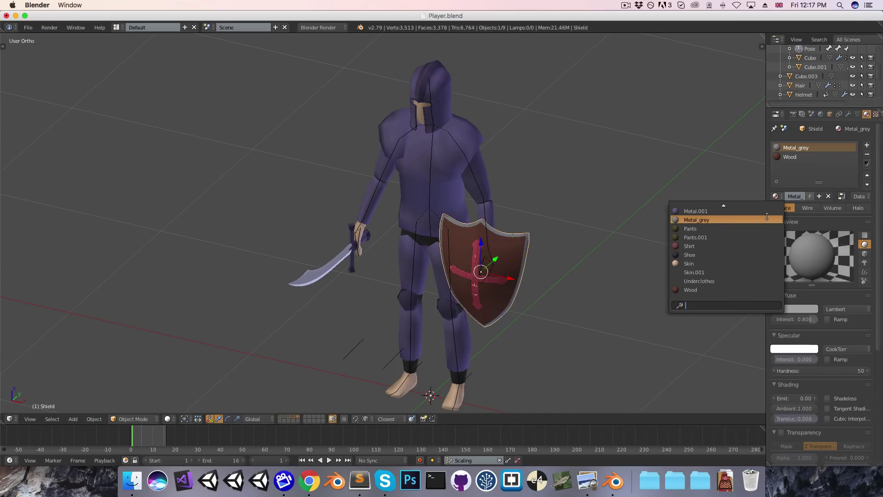
pyautogui.scroll(2, 716, 218)
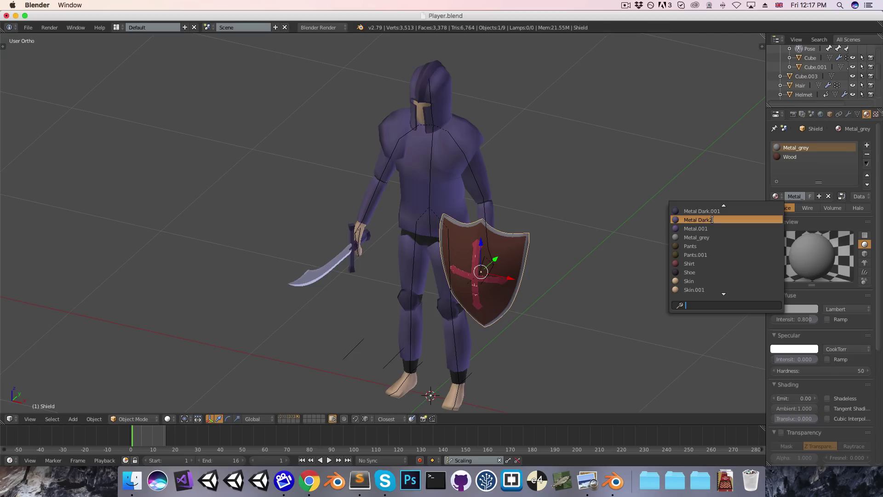
pyautogui.scroll(1, 712, 220)
pyautogui.click(706, 213)
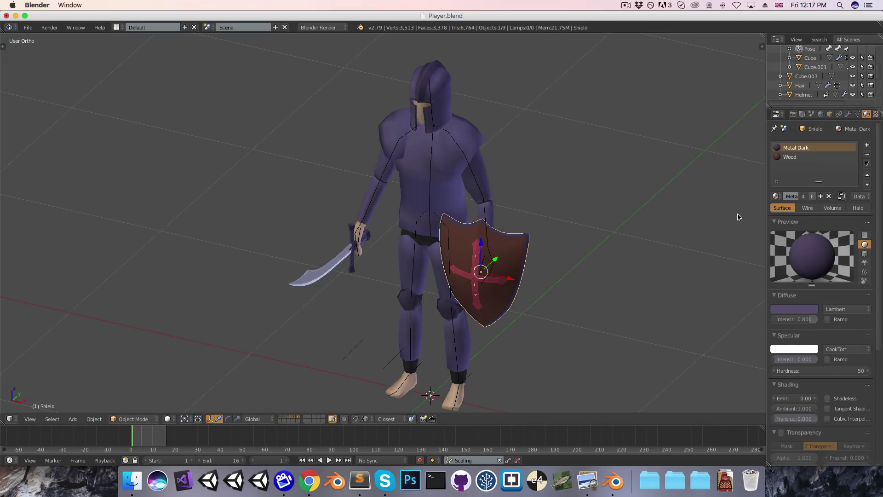
pyautogui.click(772, 195)
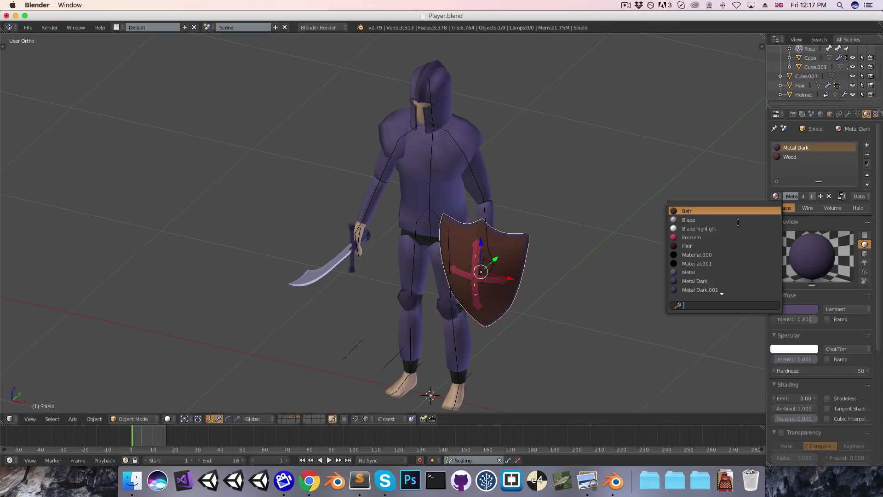
pyautogui.click(703, 270)
# Deselect everything and inspect the character with sword and shield from the front and back
pyautogui.press('a')
pyautogui.press('1')
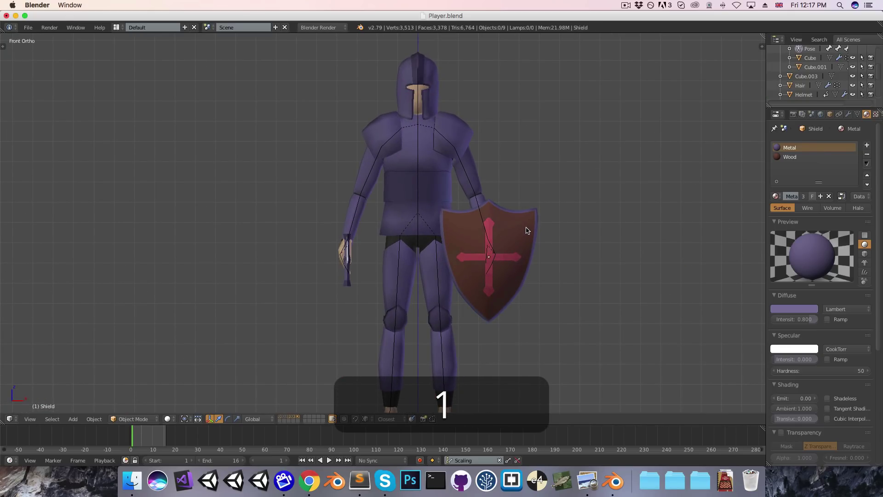
pyautogui.scroll(-2, 377, 161)
pyautogui.moveTo(575, 238); pyautogui.dragTo(351, 248, button='middle')
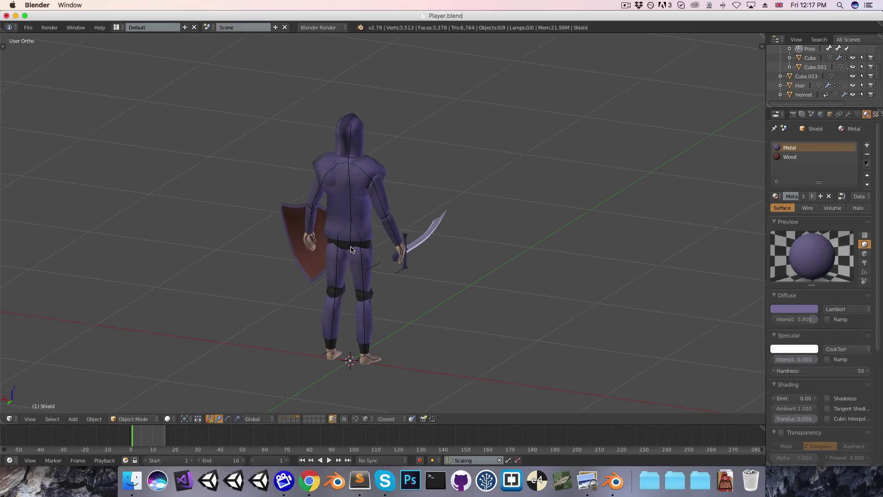
pyautogui.press('1')
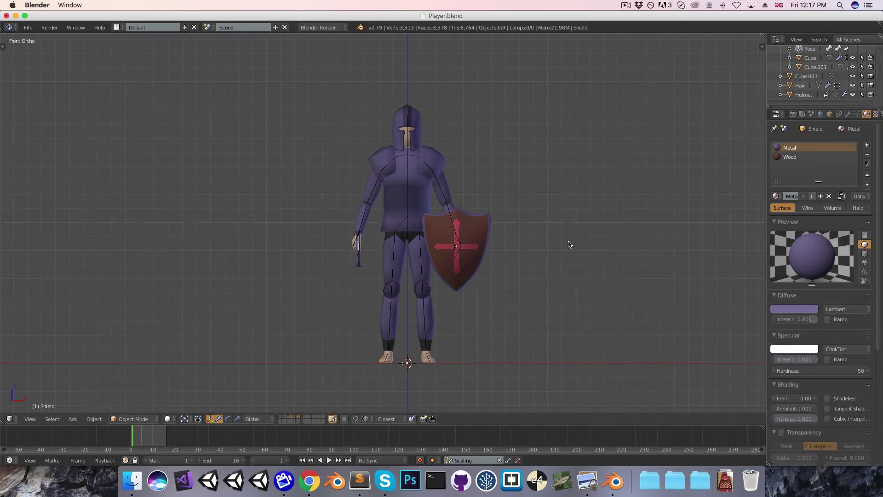